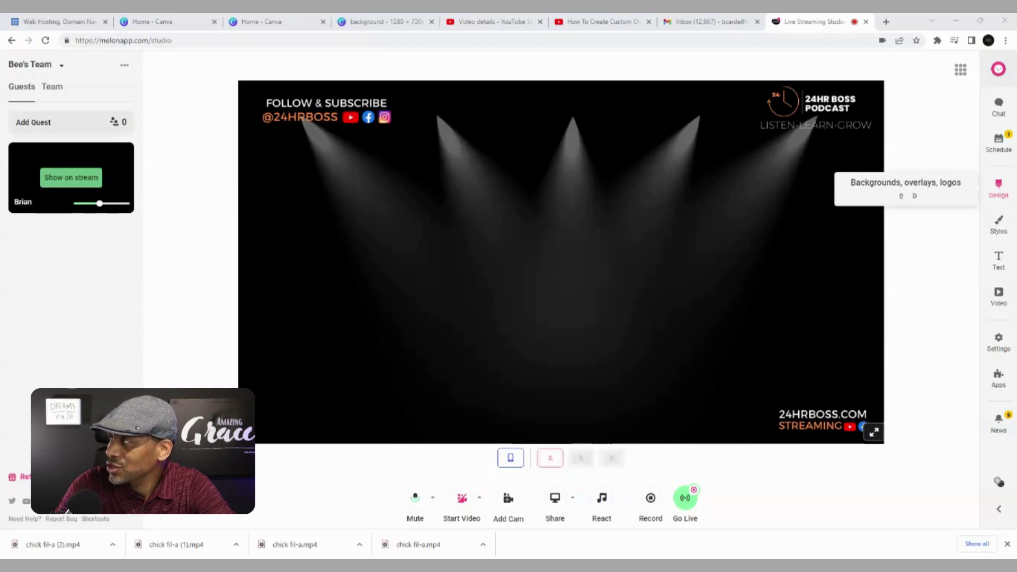
Open the studio's design settings to examine the logo, background and overlay upload requirements
left_click(998, 188)
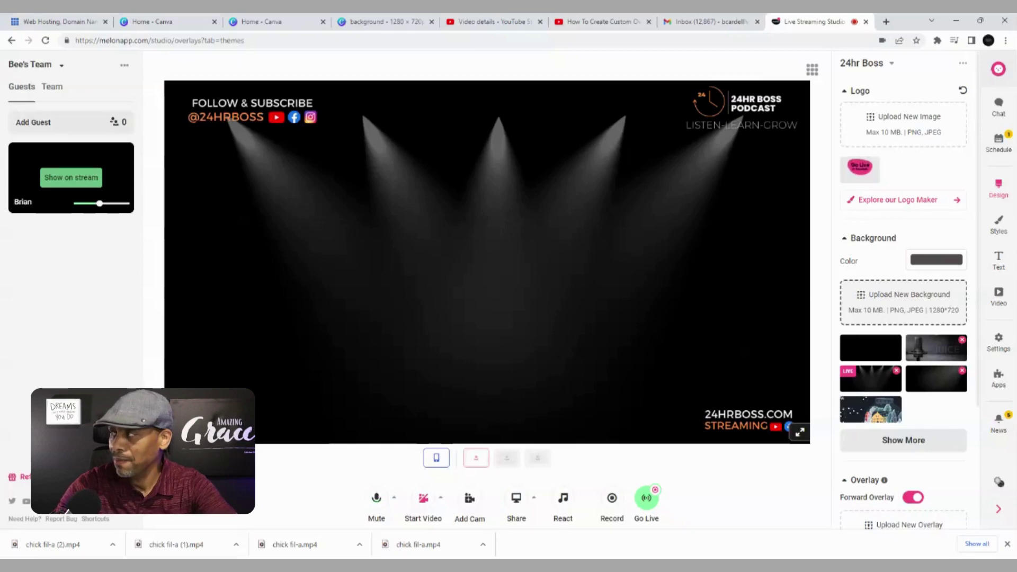
Switch to Canva and enter a custom design size of 1280 × 720 px
key("ctrl+2")
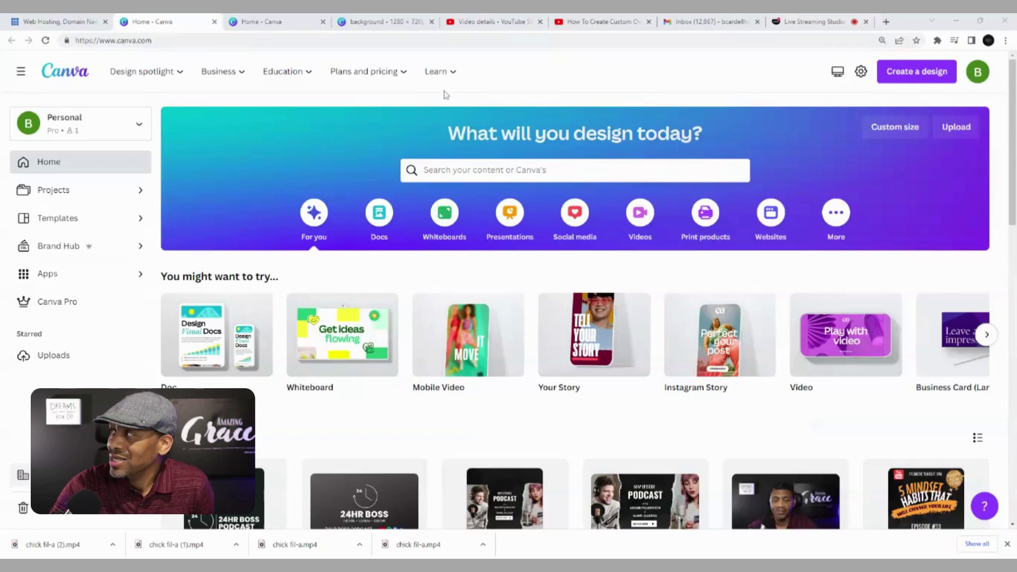
mouse_move(440, 71)
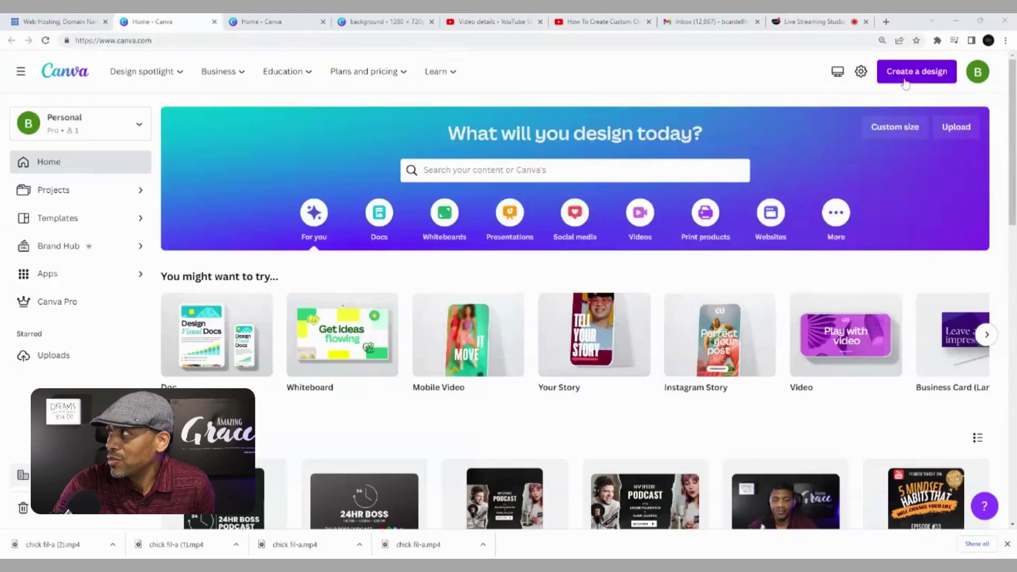
left_click(913, 78)
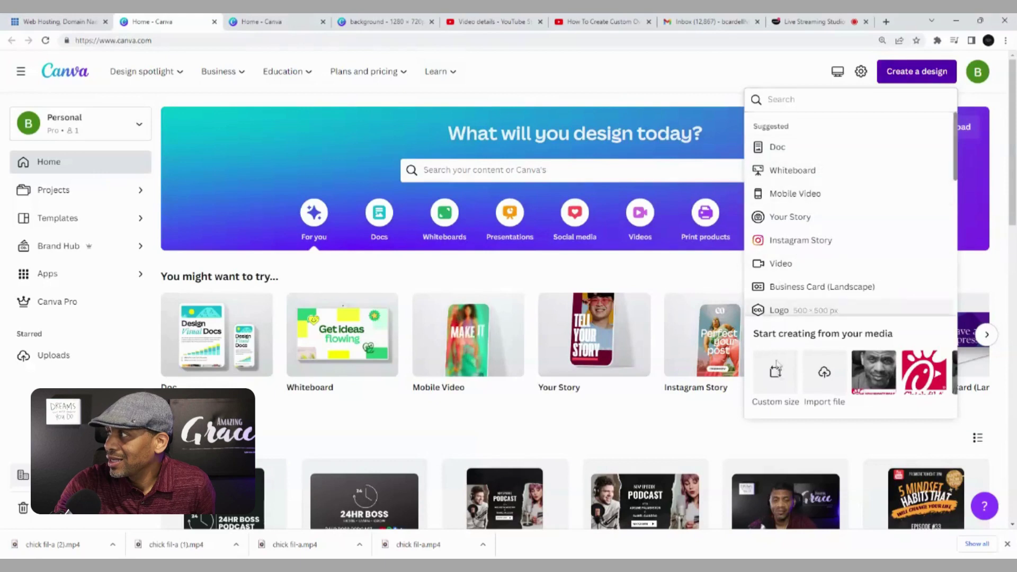
left_click(782, 384)
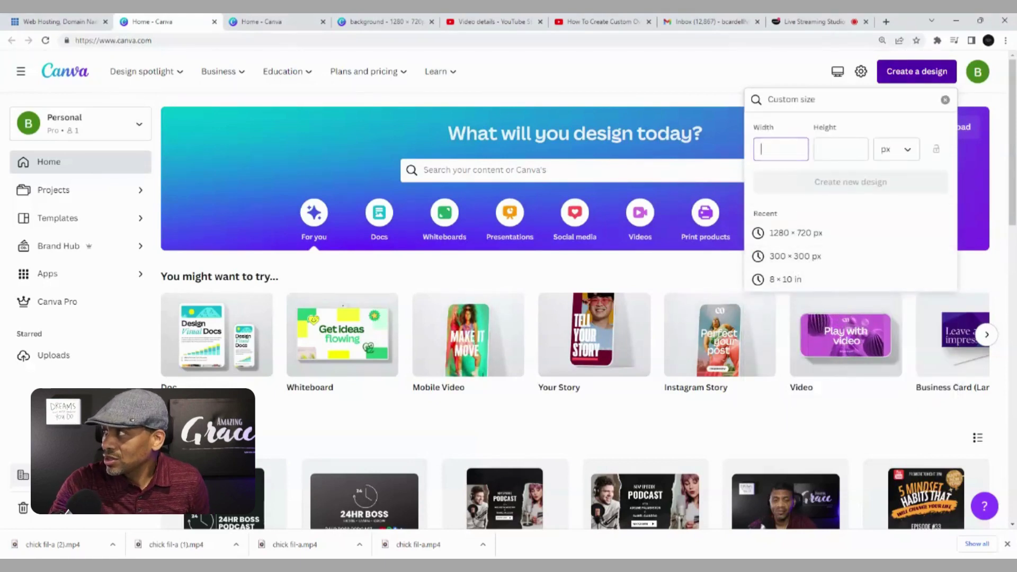
type("1280")
key("Tab")
type("720")
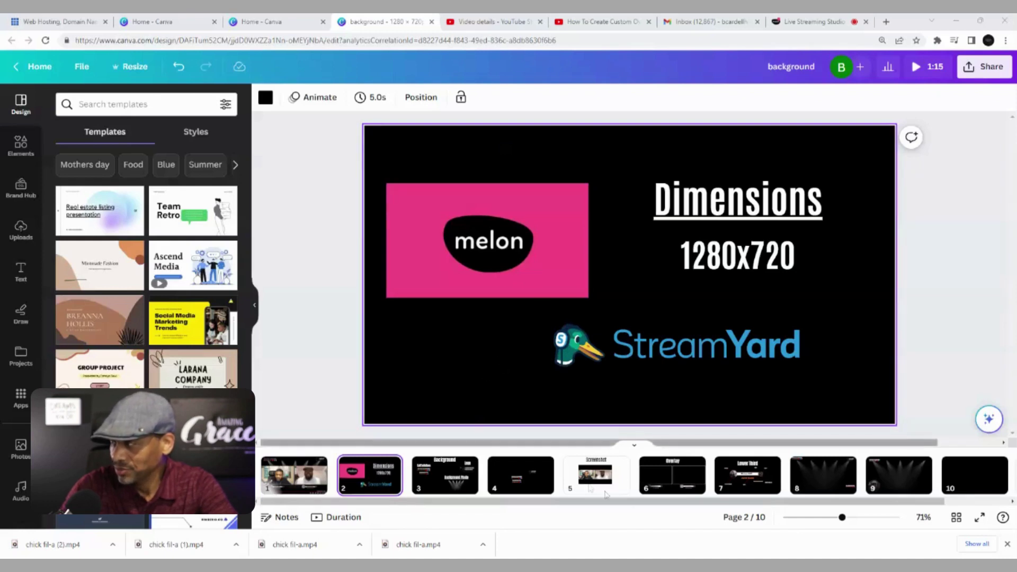
Add a blank page at the end of the background design
left_click_drag(611, 503, 674, 503)
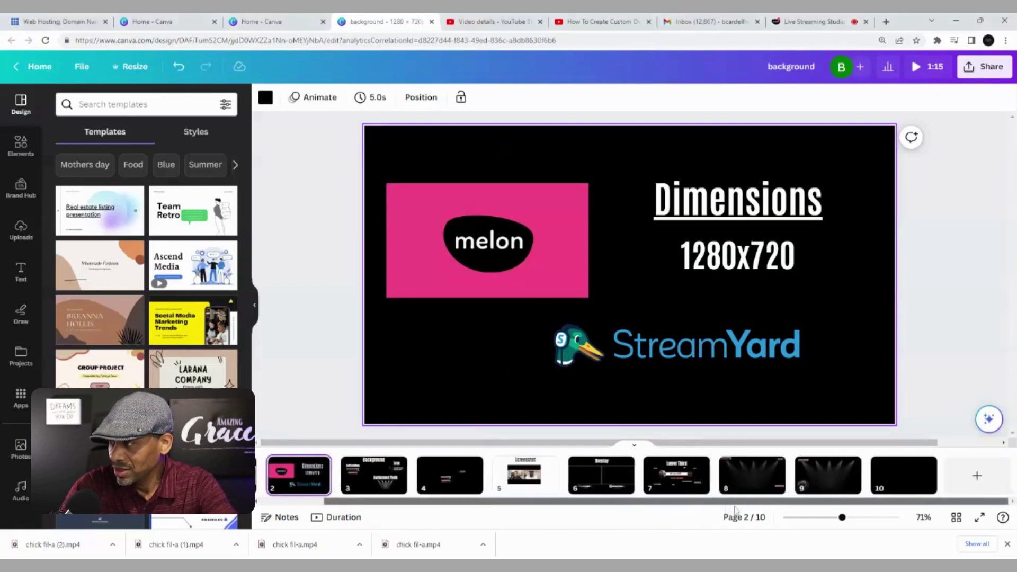
left_click(976, 478)
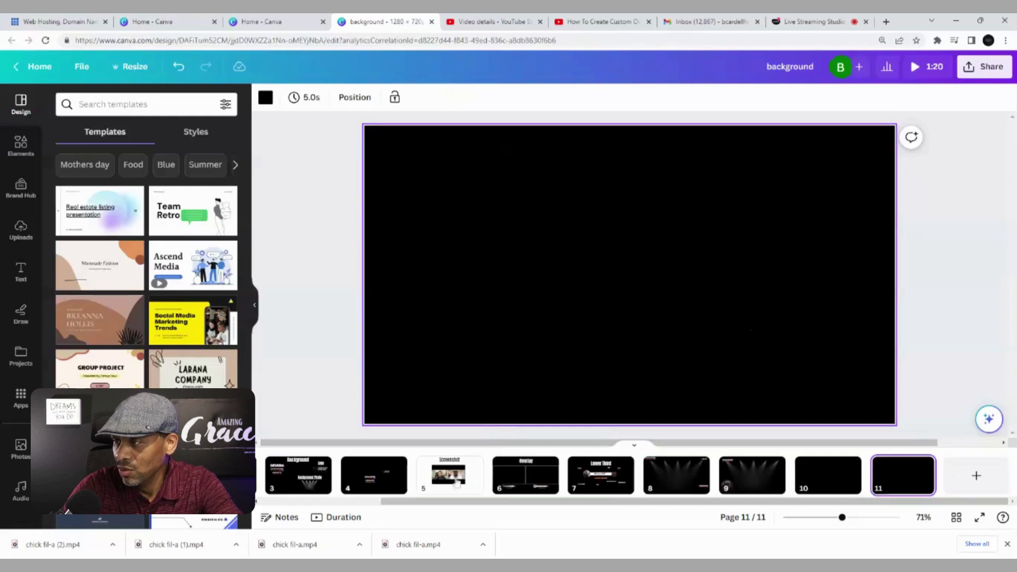
Go back to page 1 and examine the example of the finished podcast stream layout
left_click_drag(432, 503, 290, 501)
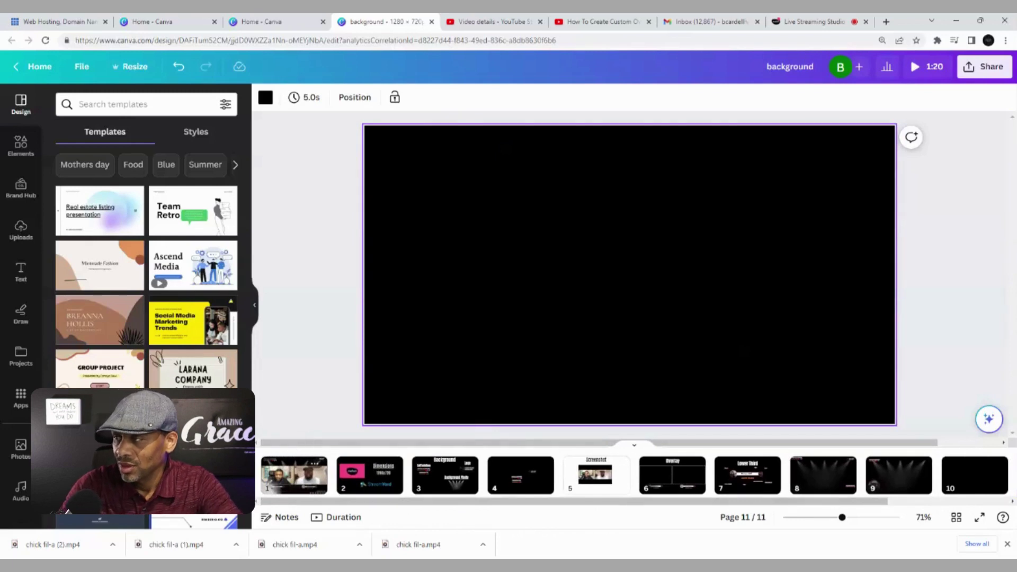
left_click(298, 485)
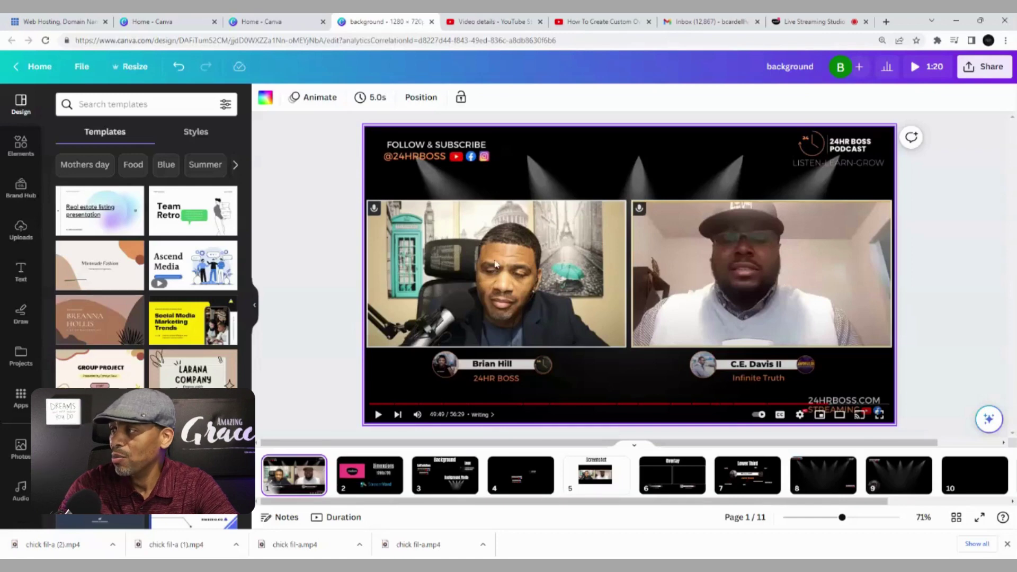
Search the photos for "lights" and add the five-spotlight photo to blank page 10
left_click(962, 480)
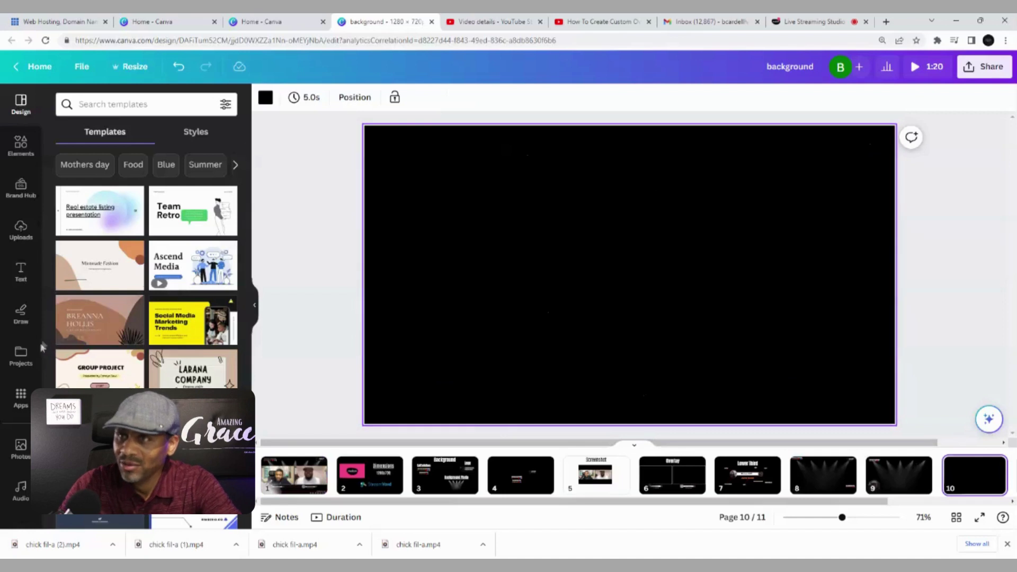
left_click(19, 450)
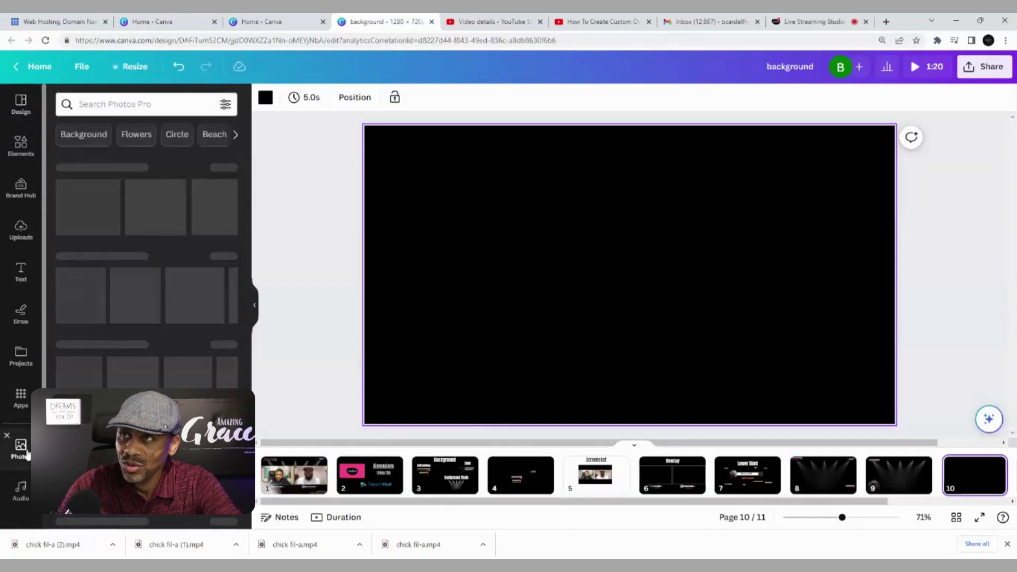
left_click(138, 105)
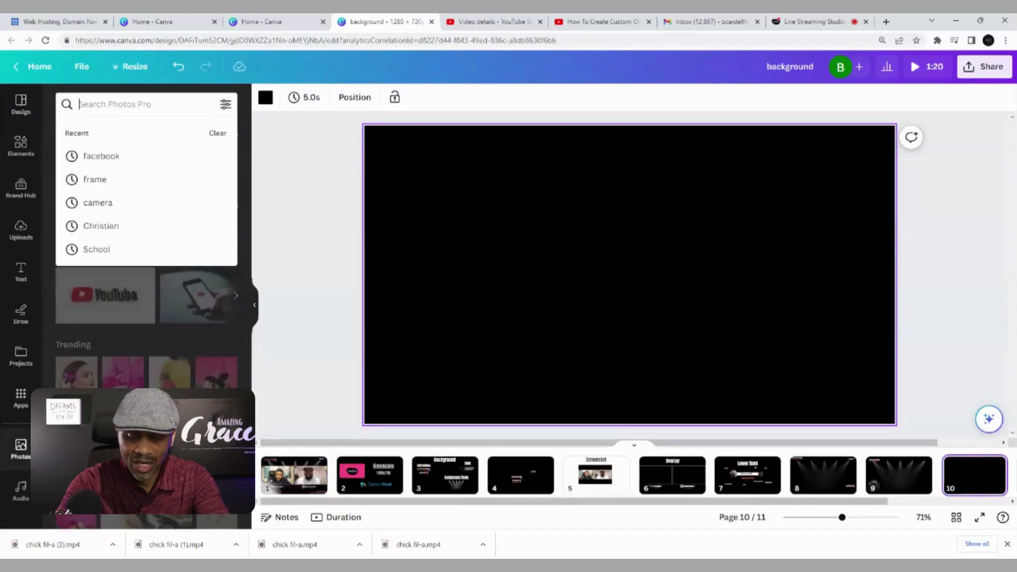
type("lig")
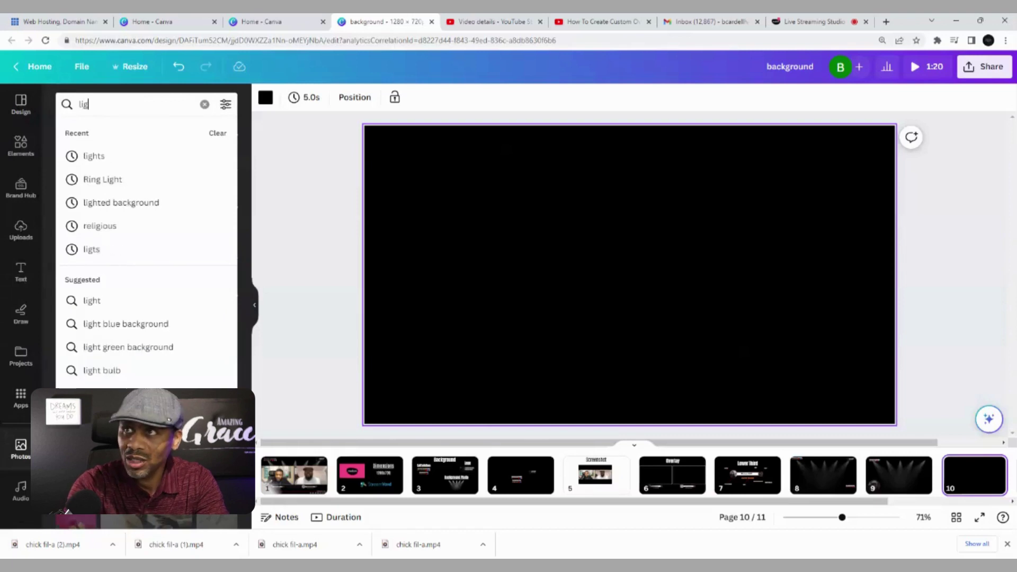
type("hts")
key("Return")
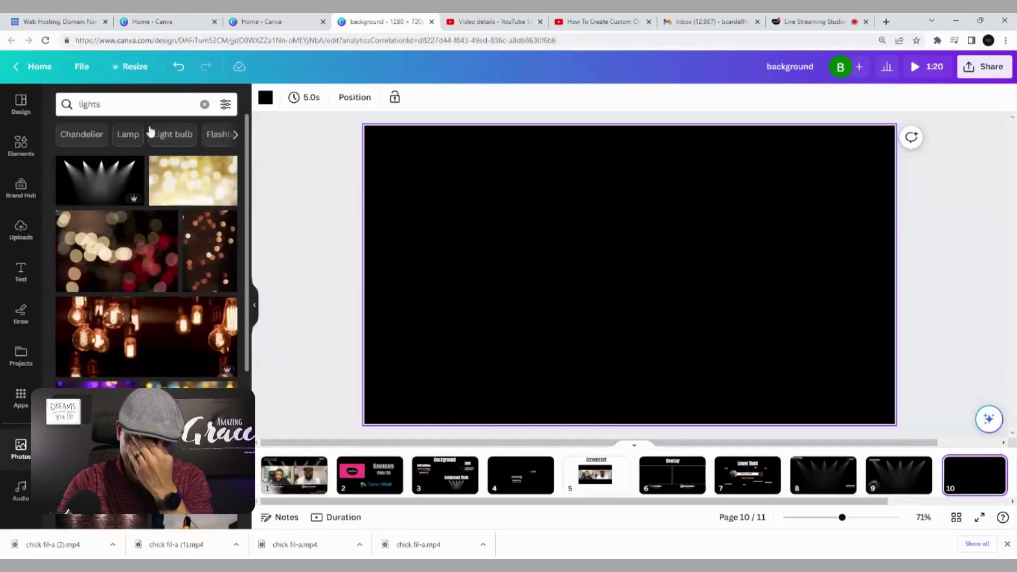
left_click(109, 185)
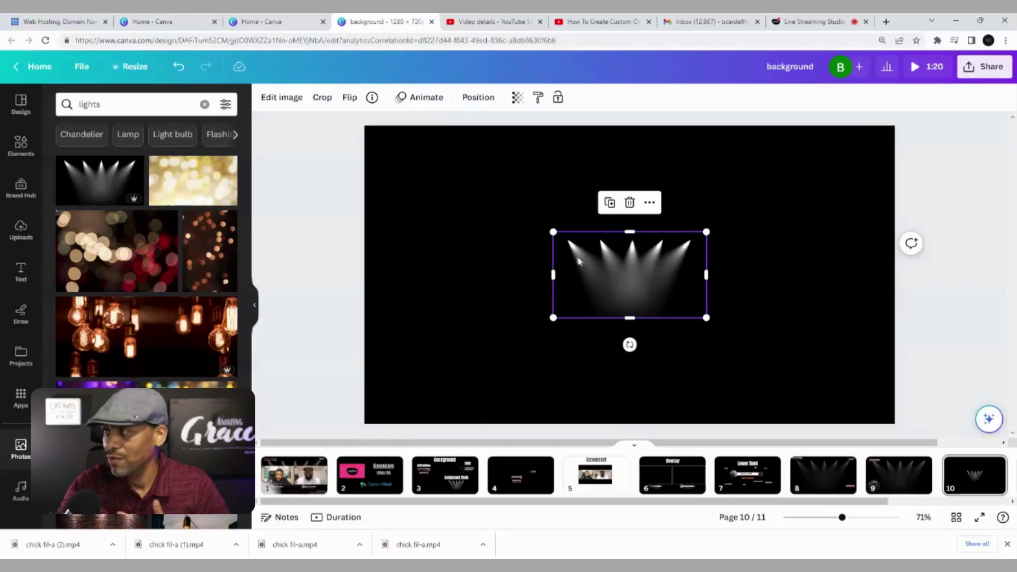
Enlarge the spotlight photo from its corners so it fills the whole page
left_click(756, 306)
left_click(631, 286)
left_click_drag(553, 232, 368, 131)
left_click_drag(706, 318, 894, 424)
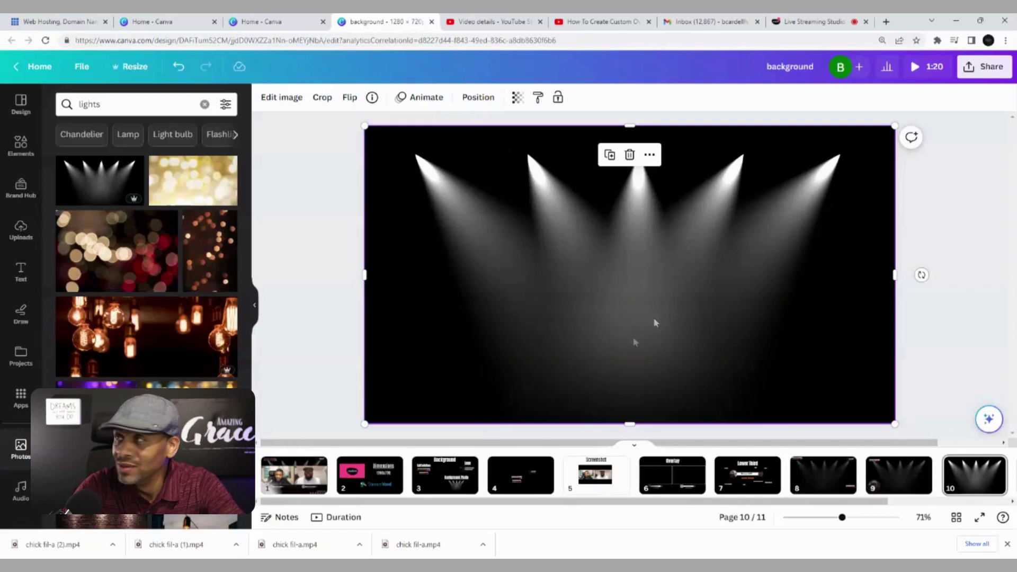
Dim the spotlight photo by setting its transparency to 33, and deselect it
left_click(517, 98)
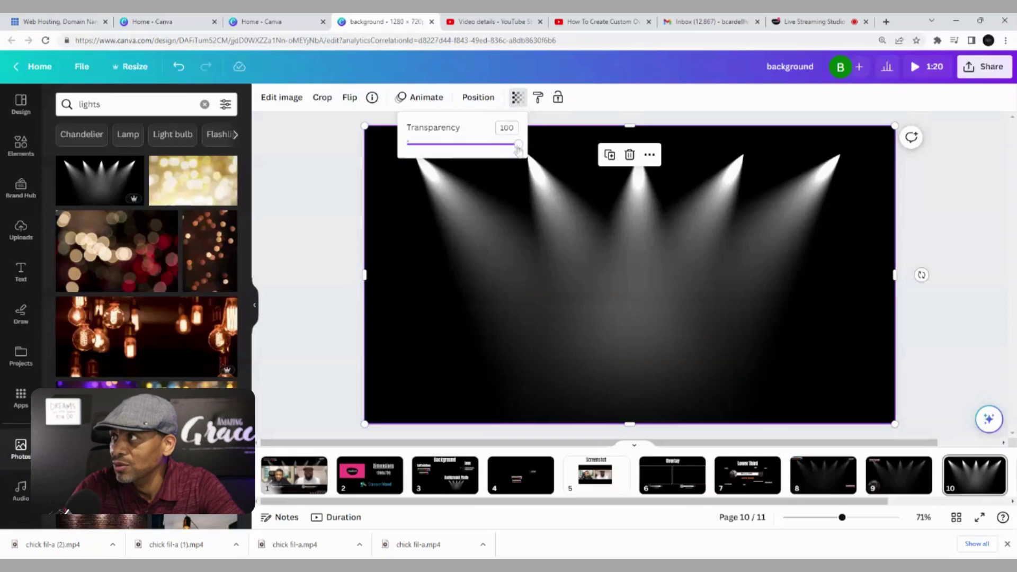
left_click_drag(518, 145, 459, 145)
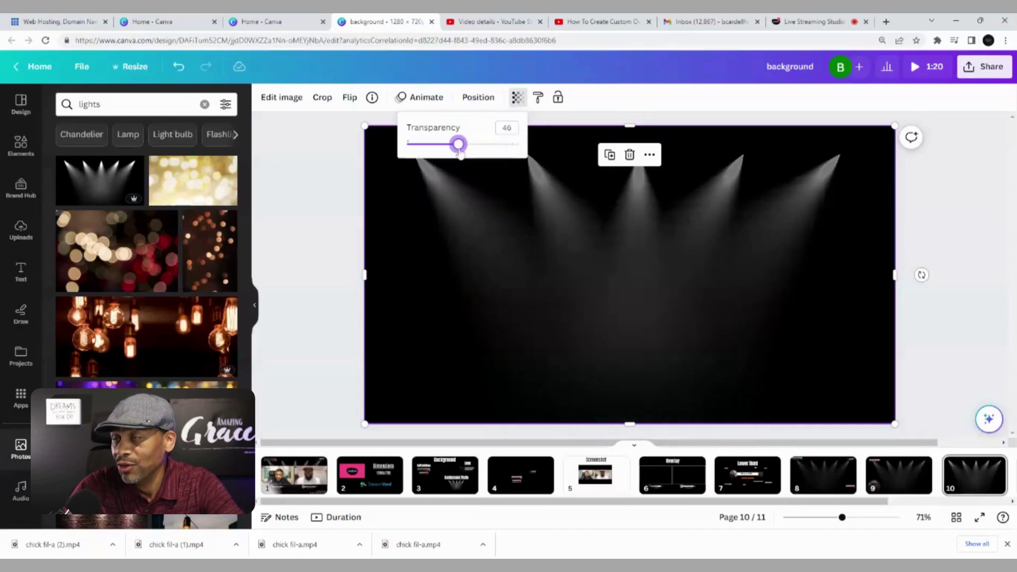
left_click_drag(458, 145, 453, 144)
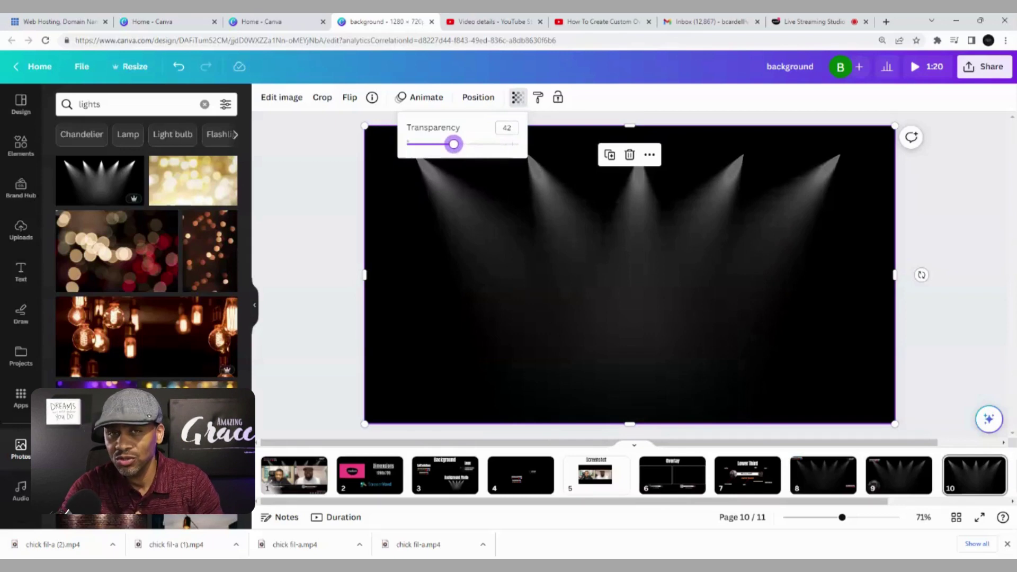
left_click_drag(458, 144, 448, 146)
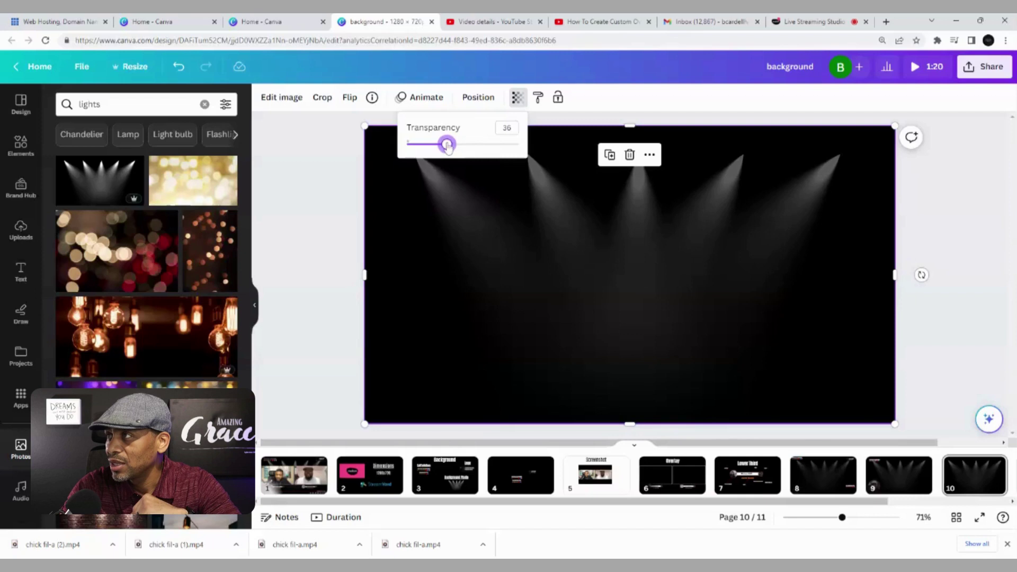
left_click_drag(448, 146, 444, 145)
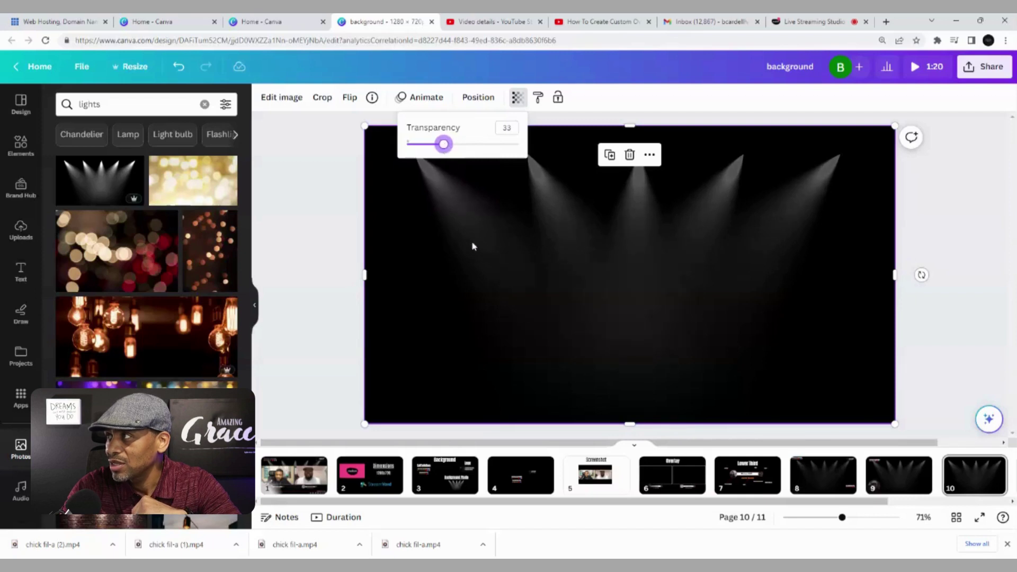
left_click(457, 263)
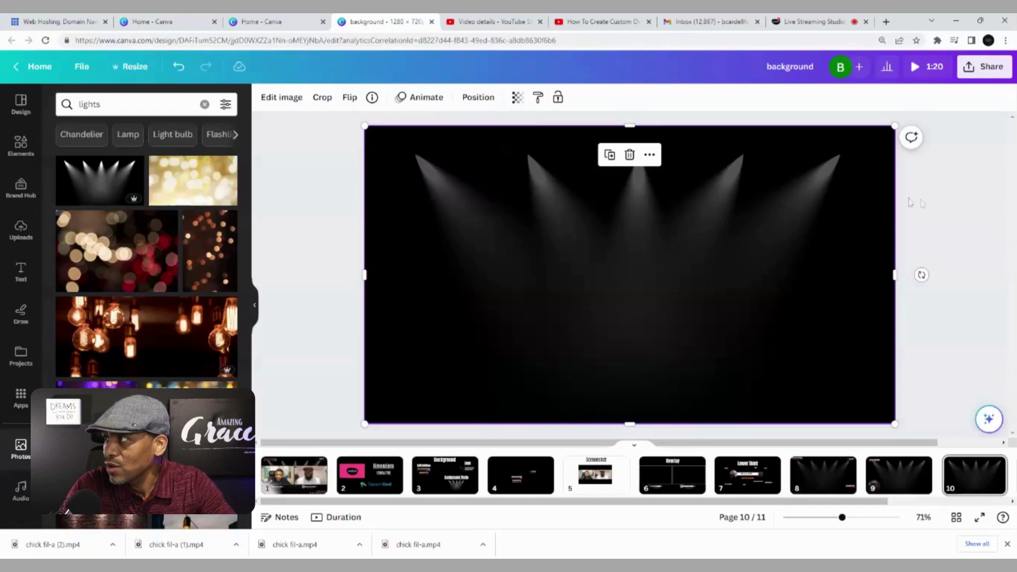
left_click(325, 254)
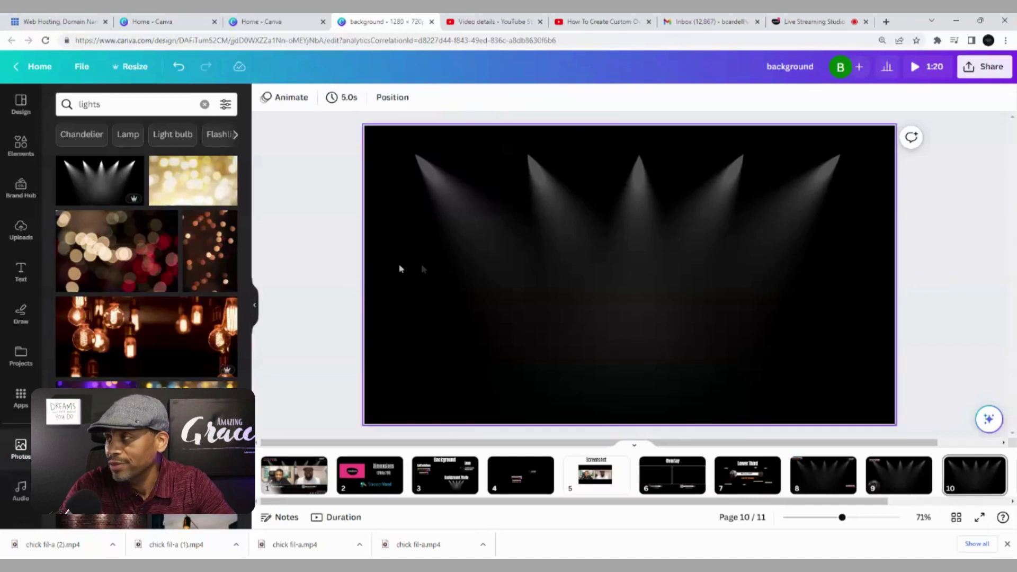
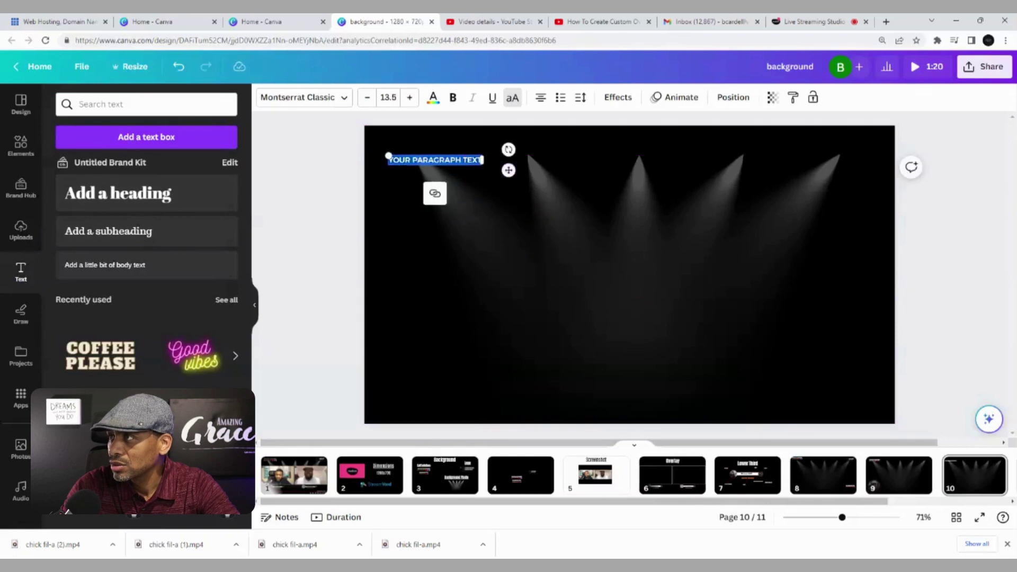
Replace the placeholder paragraph text on the page with "FOLLOW & SUBSCRIBE"
left_click(335, 126)
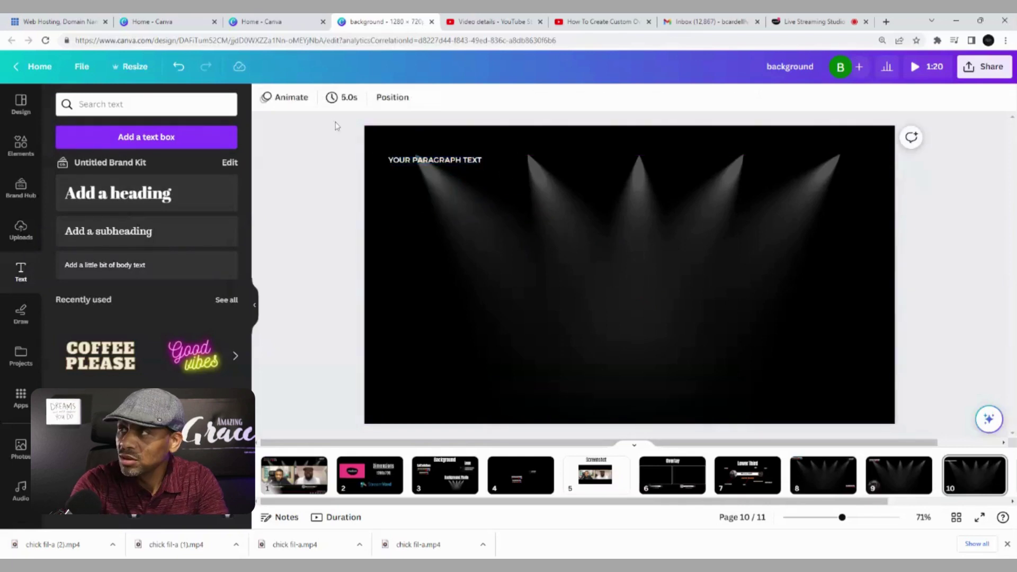
double_click(436, 160)
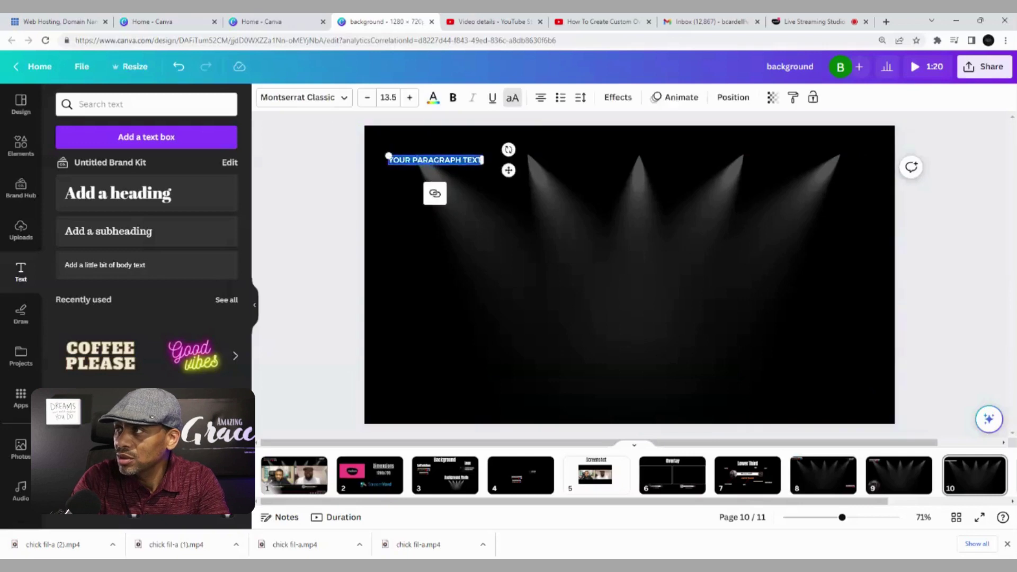
type("FOLL")
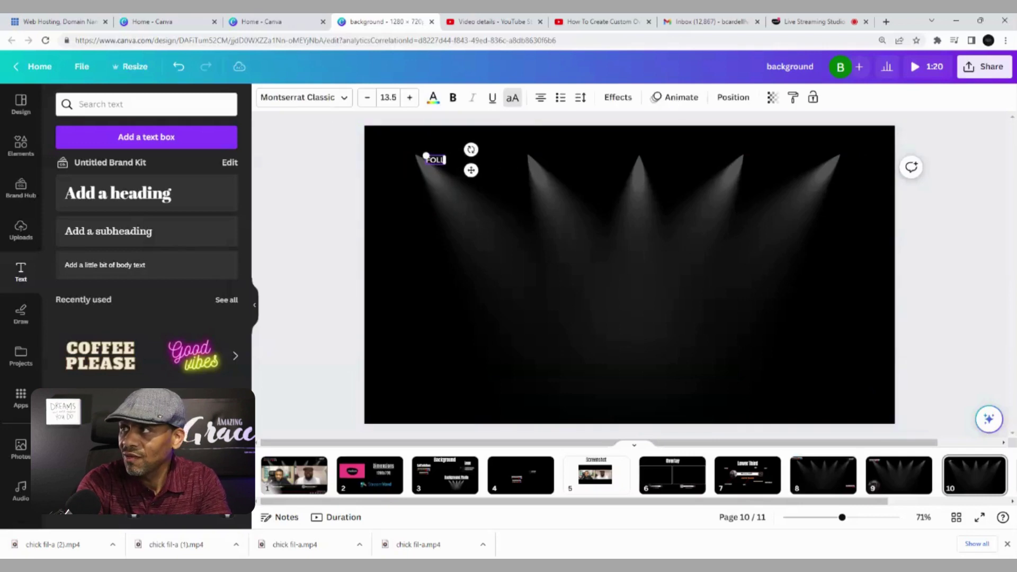
type("OW & S")
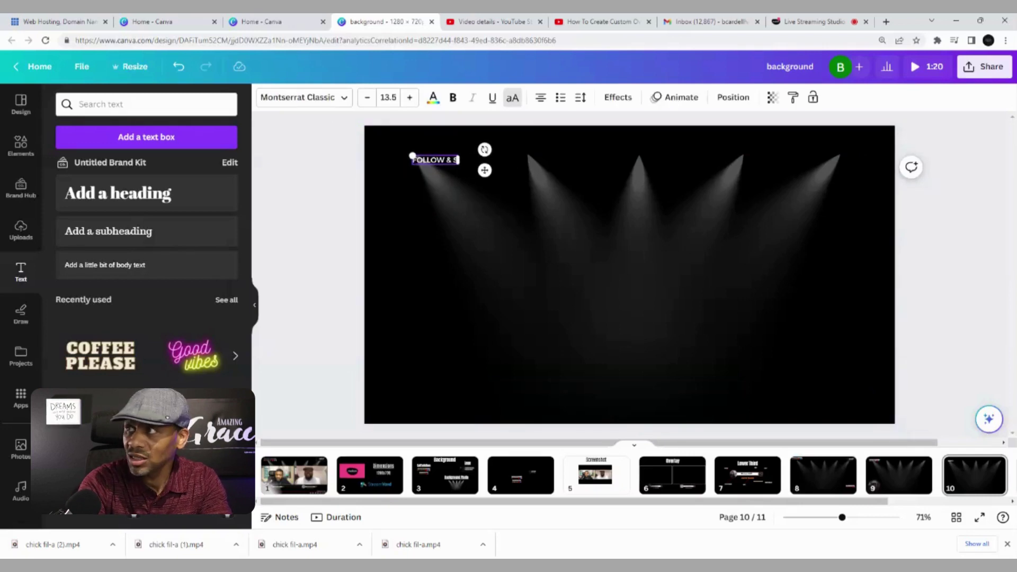
type("UBSCRIBE")
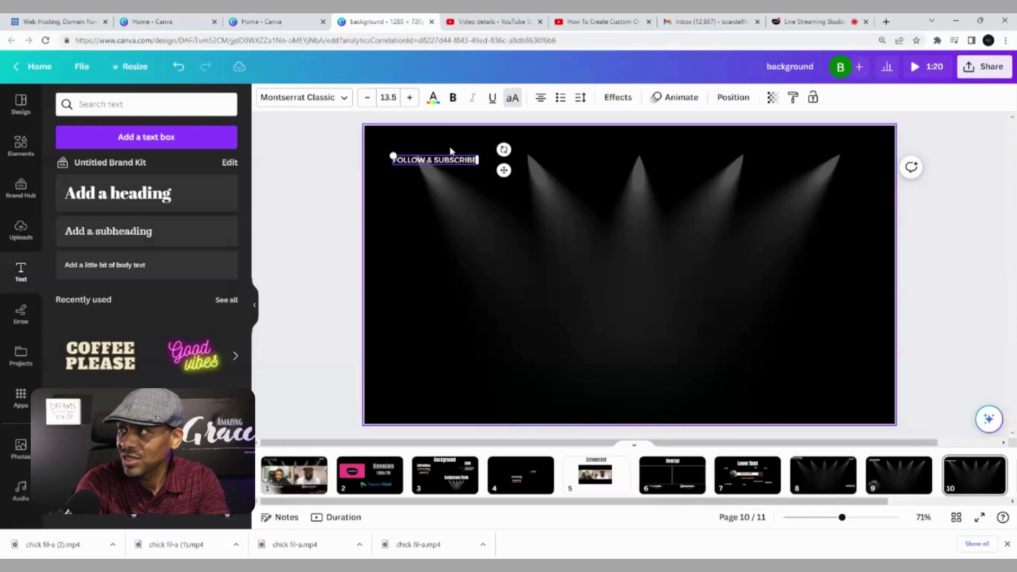
left_click(466, 171)
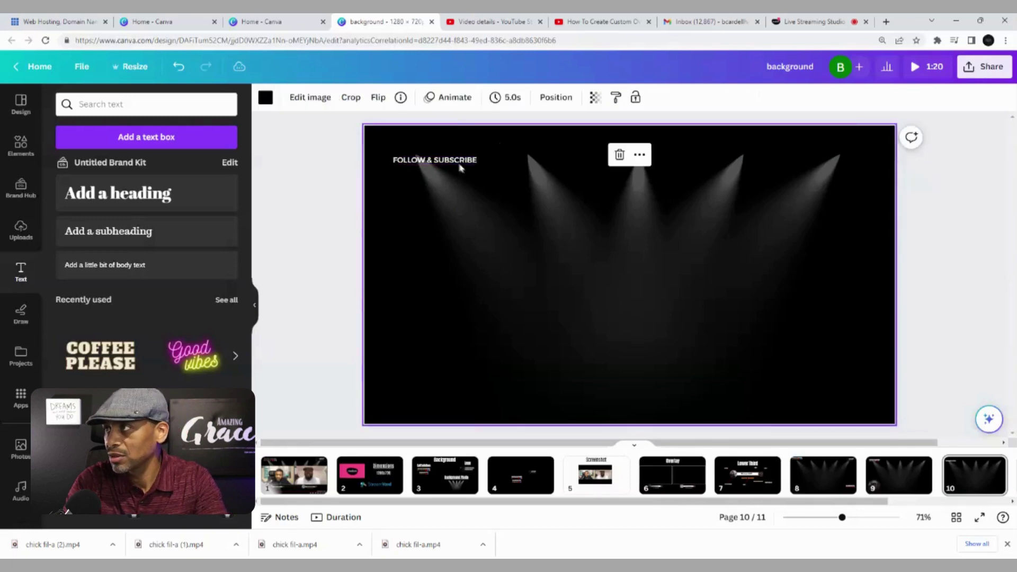
Move the "FOLLOW & SUBSCRIBE" text into the upper-left corner of the page, above the first spotlight
left_click(451, 163)
left_click_drag(450, 163, 421, 159)
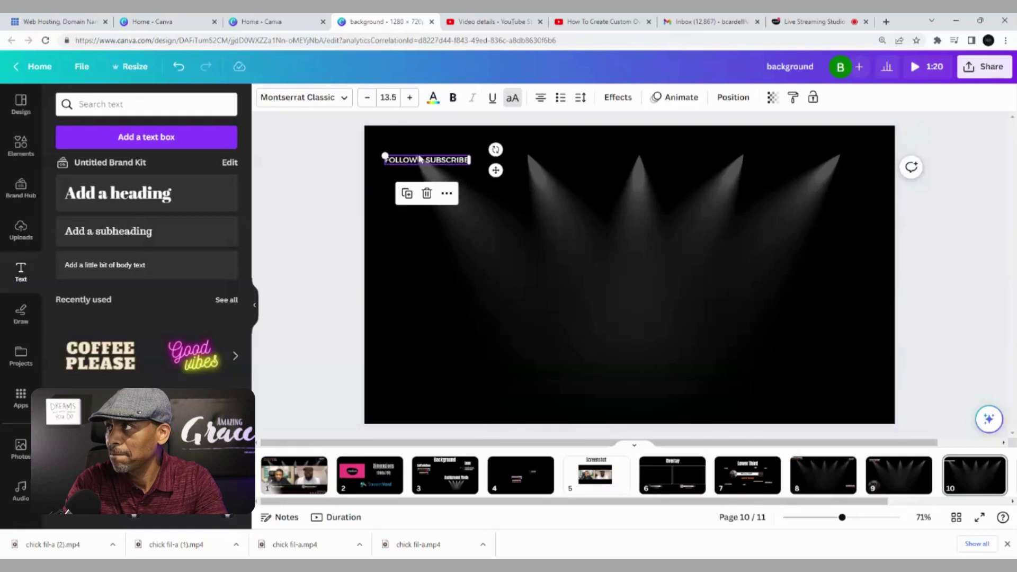
left_click(418, 167)
left_click_drag(419, 159, 408, 142)
left_click(483, 207)
left_click(427, 147)
left_click(435, 157)
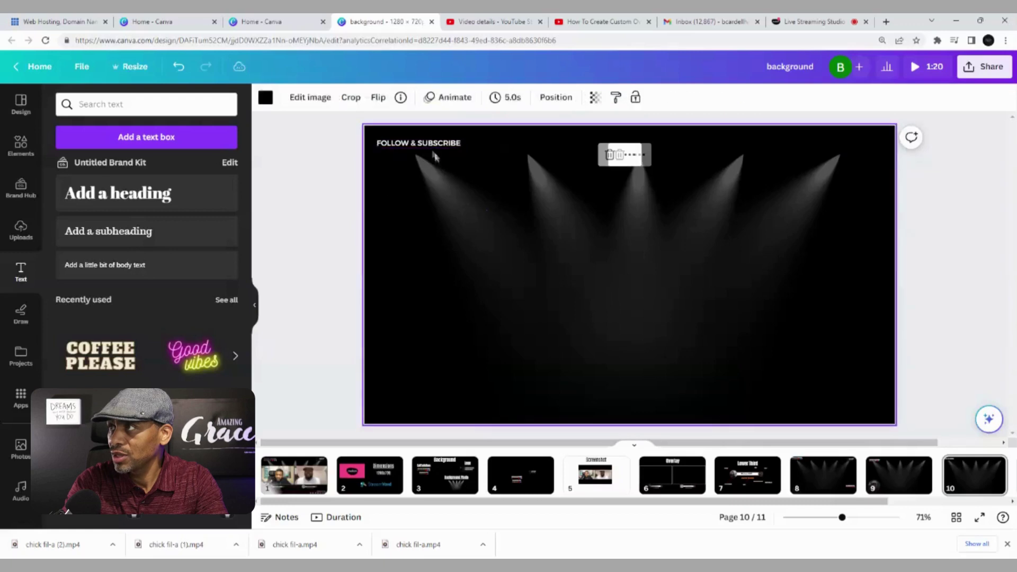
Duplicate the "FOLLOW & SUBSCRIBE" text and align the copy directly beneath the original
left_click(432, 144)
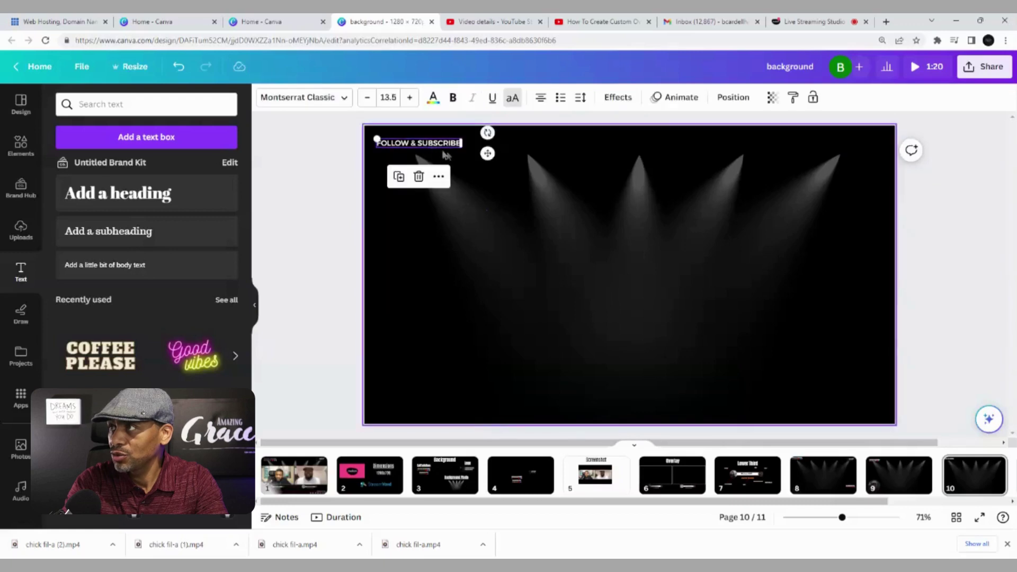
left_click(397, 178)
left_click_drag(493, 160, 484, 164)
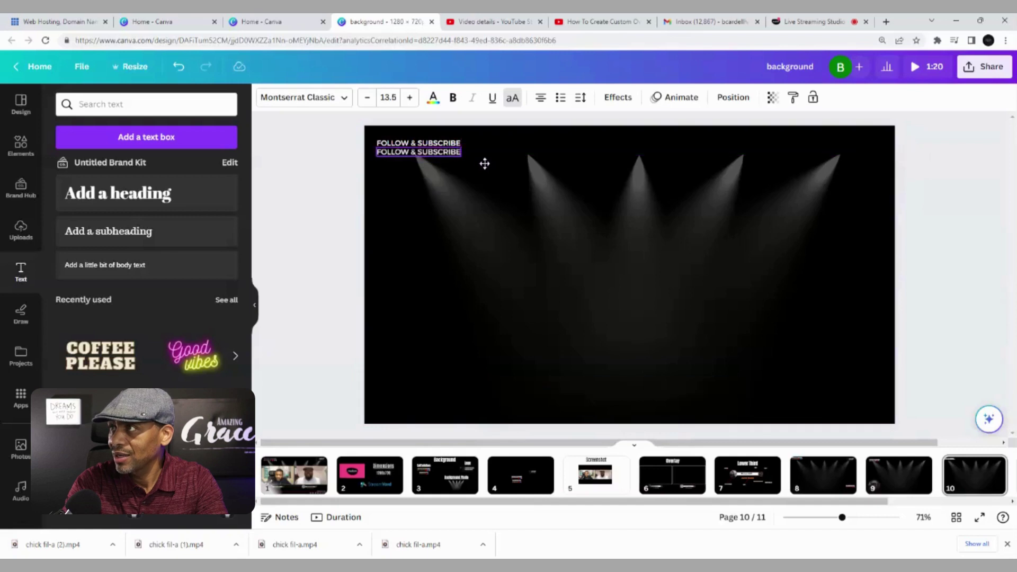
double_click(421, 153)
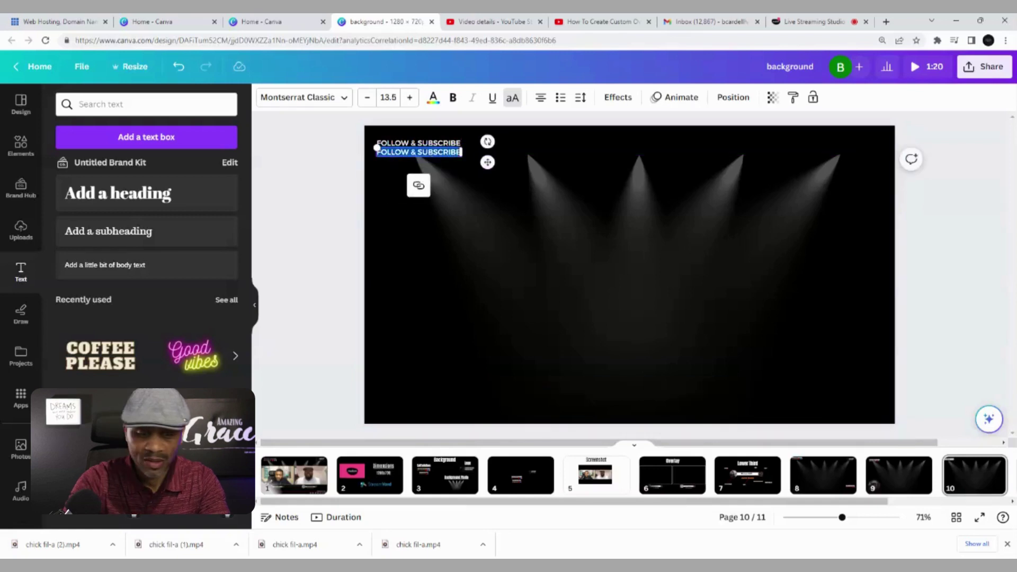
left_click_drag(377, 152, 426, 152)
type("@24HR")
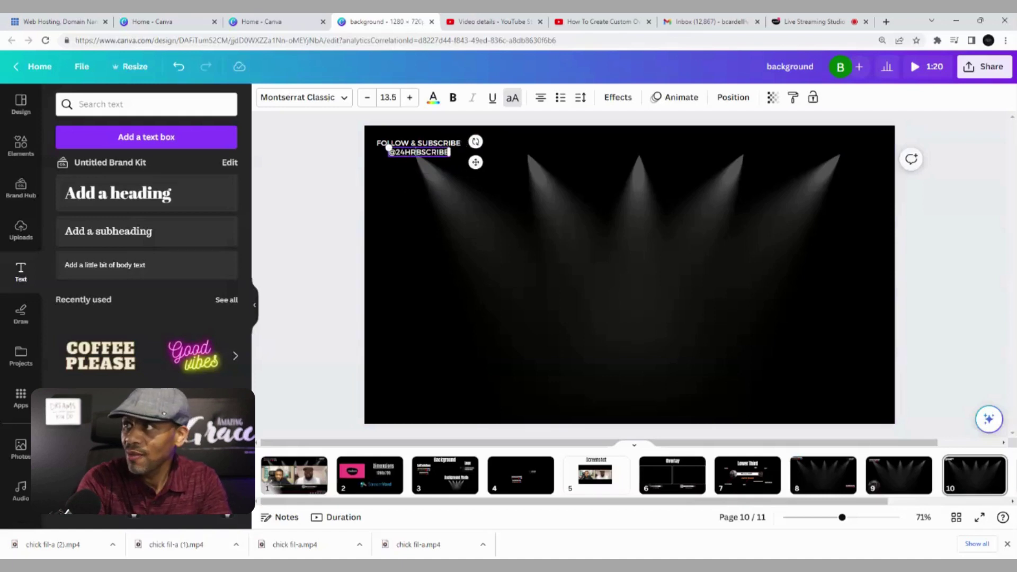
type("BOSS")
key("Delete")
key("Delete")
key("Delete")
key("Delete")
key("Delete")
key("Delete")
key("Delete")
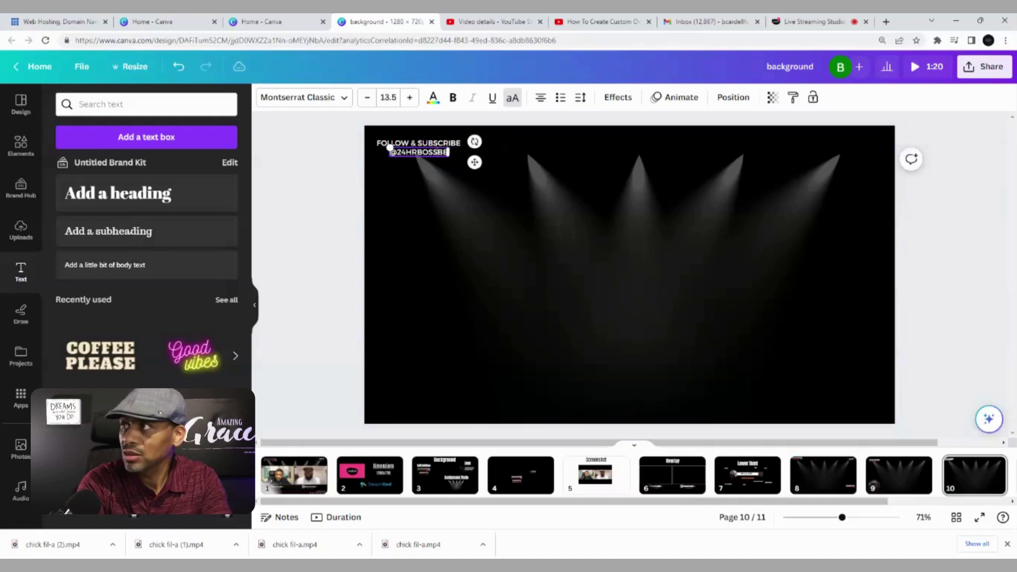
left_click(444, 199)
left_click(397, 150)
left_click_drag(405, 150, 399, 150)
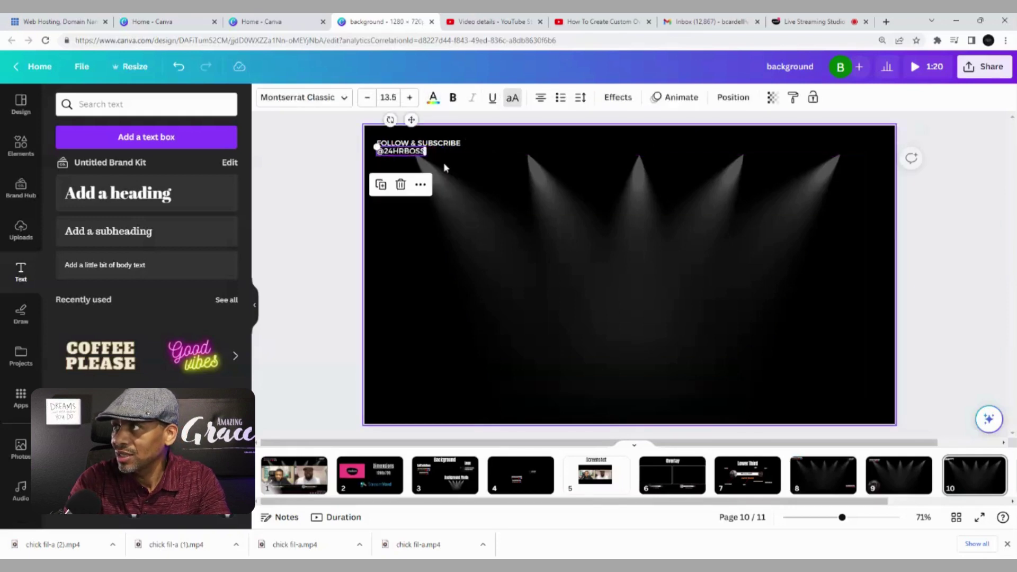
left_click(433, 97)
left_click(194, 168)
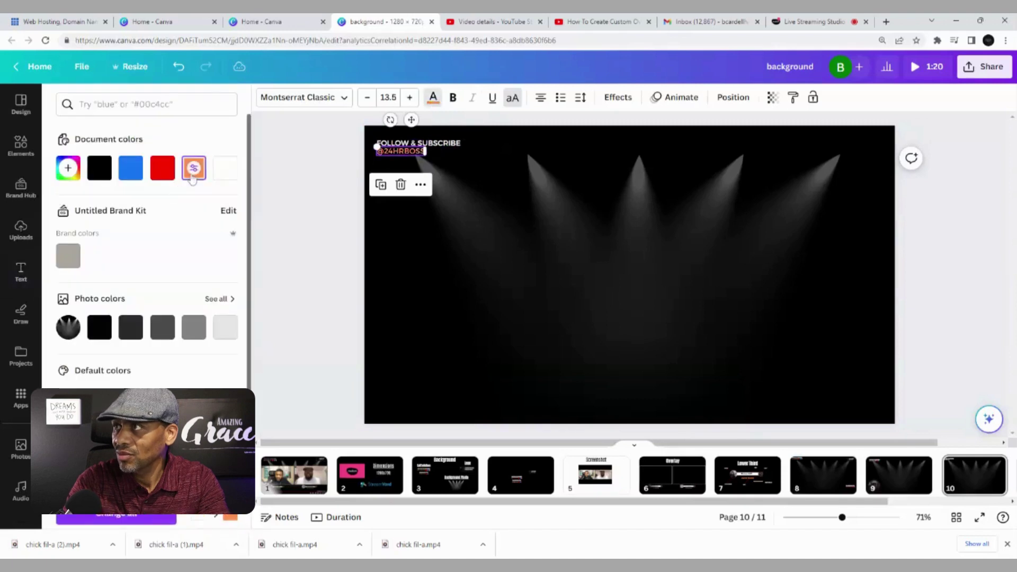
left_click(465, 265)
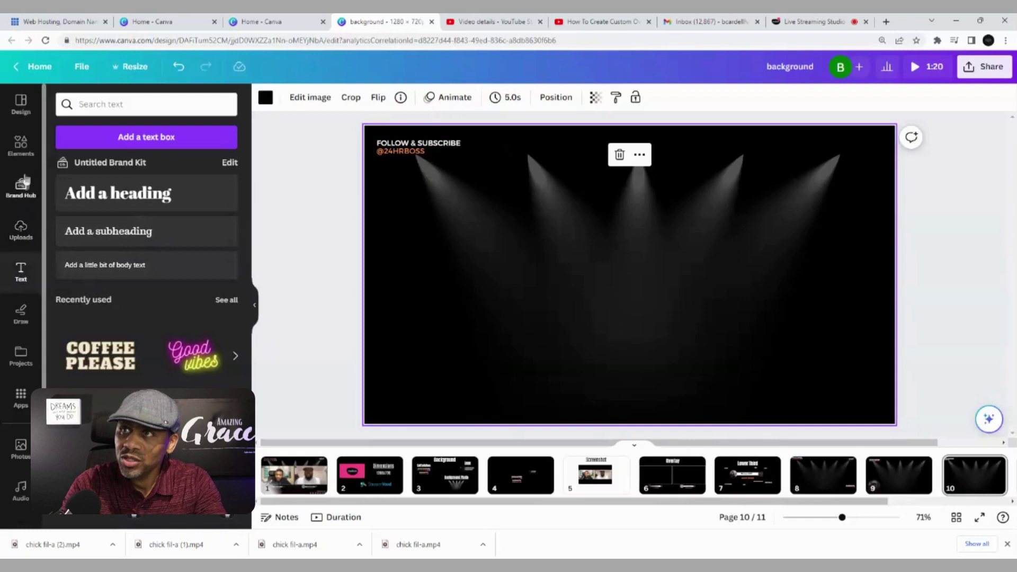
Search the elements for "facebook" and add the round blue Facebook logo graphic to the page
left_click(20, 144)
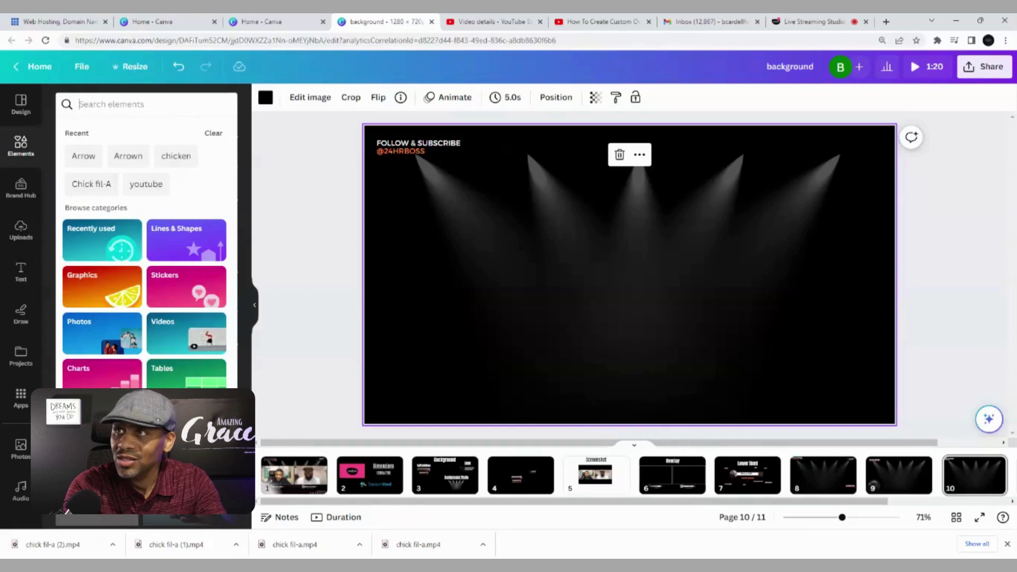
type("facebook")
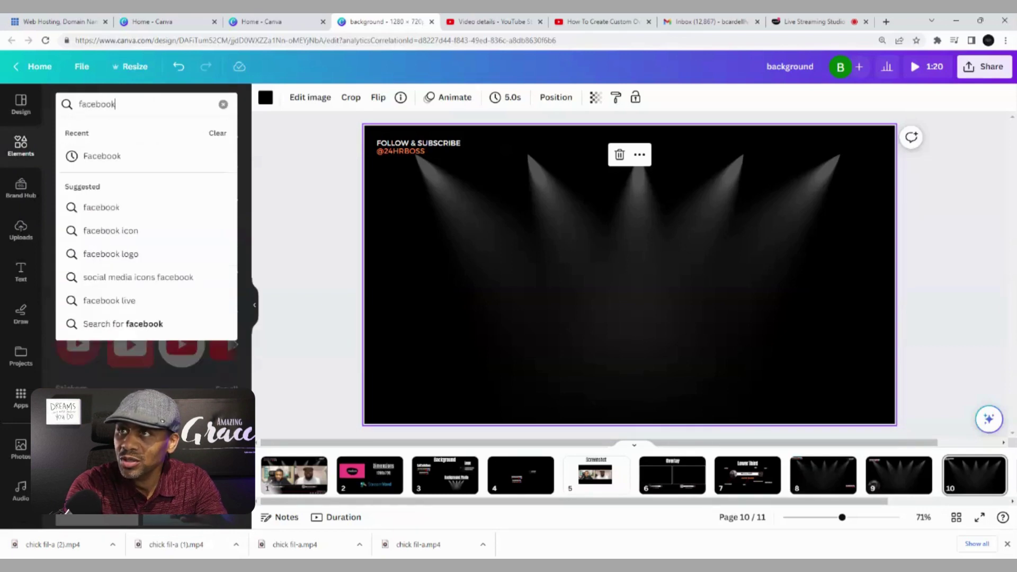
key("Return")
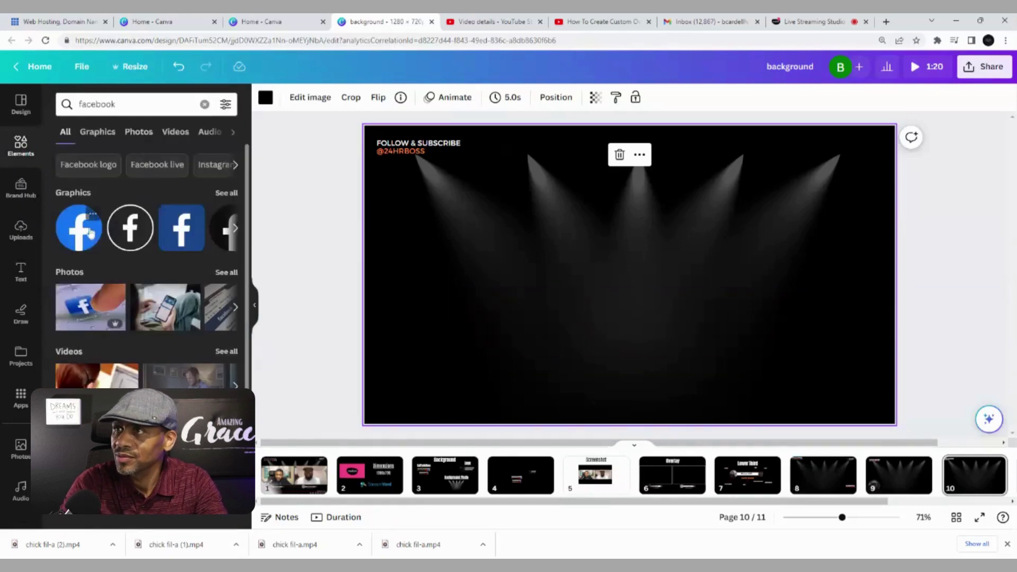
left_click(91, 231)
Search the elements for "youtube", add the red YouTube play logo, and move it off the Facebook logo toward the lower left
left_click(106, 105)
double_click(106, 105)
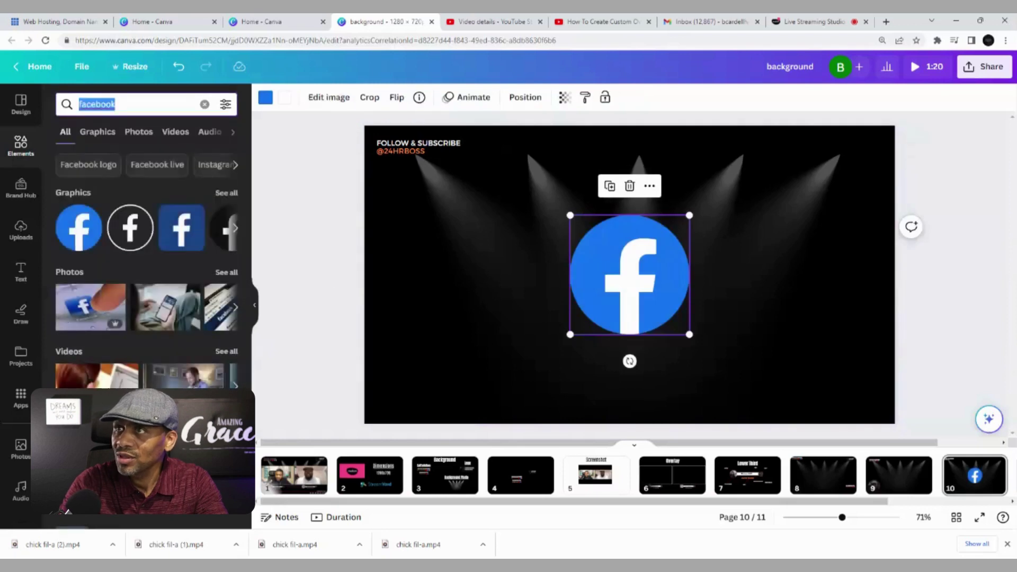
key("BackSpace")
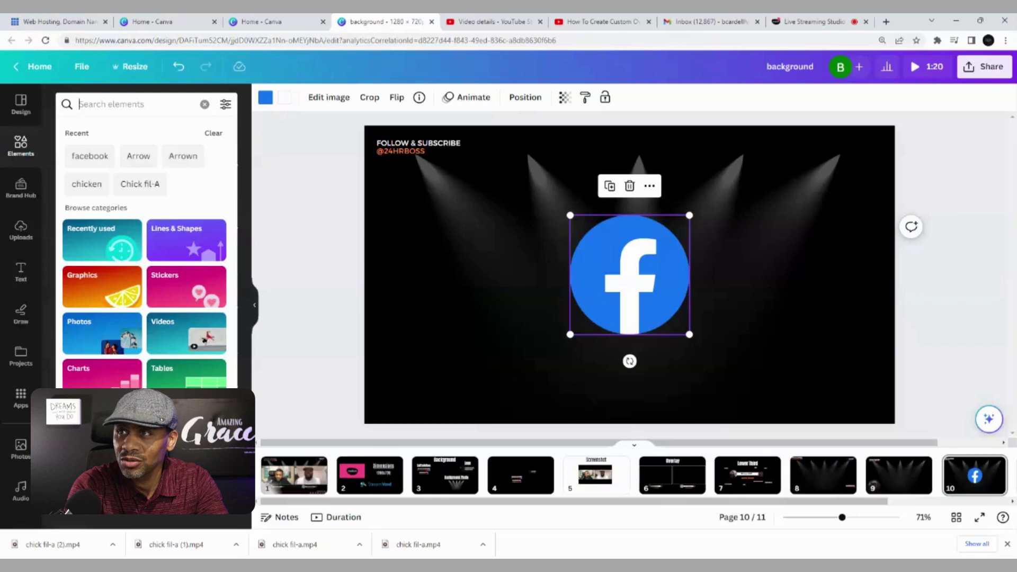
type("youtube")
key("Return")
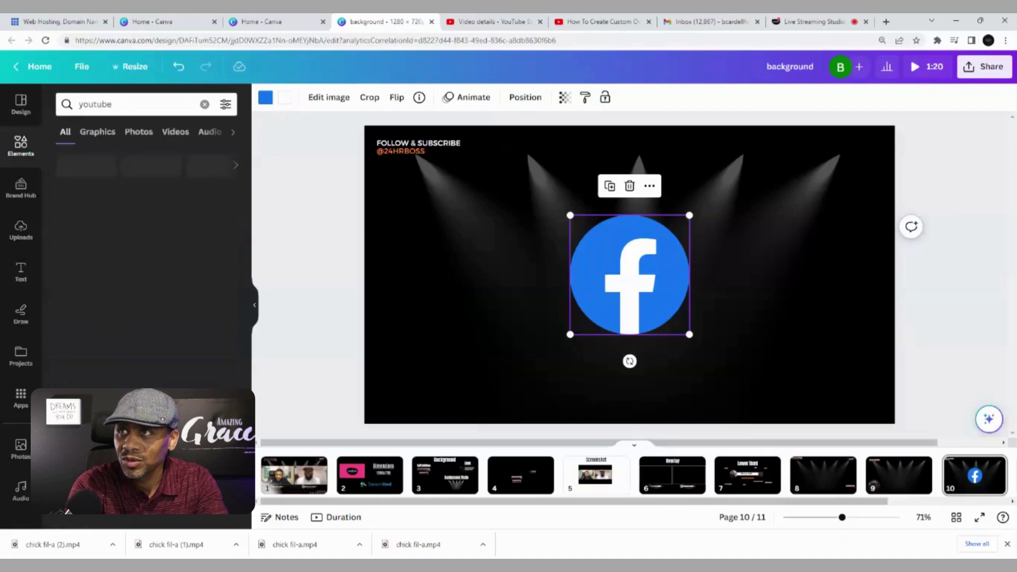
left_click(80, 241)
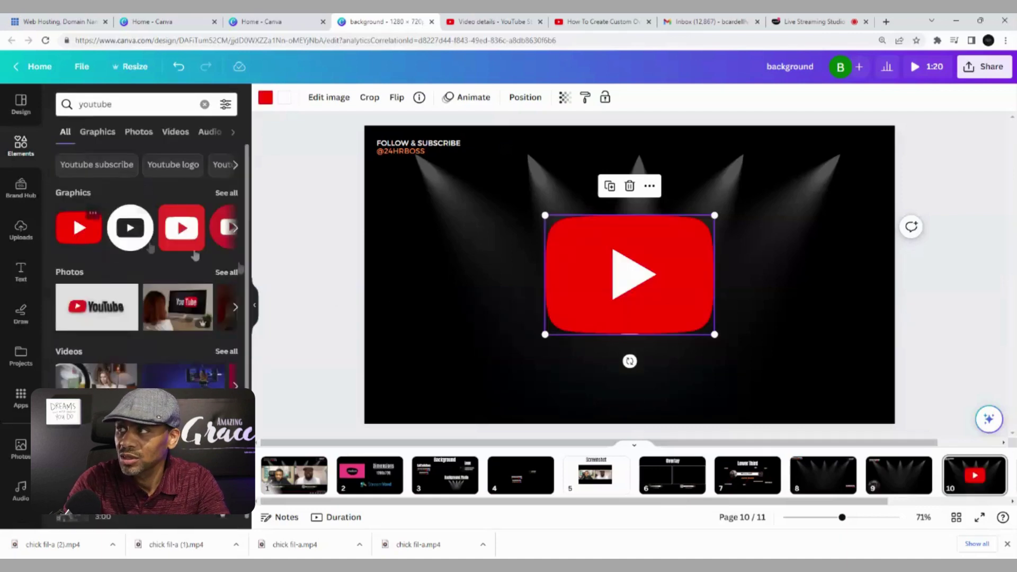
left_click_drag(601, 292, 486, 334)
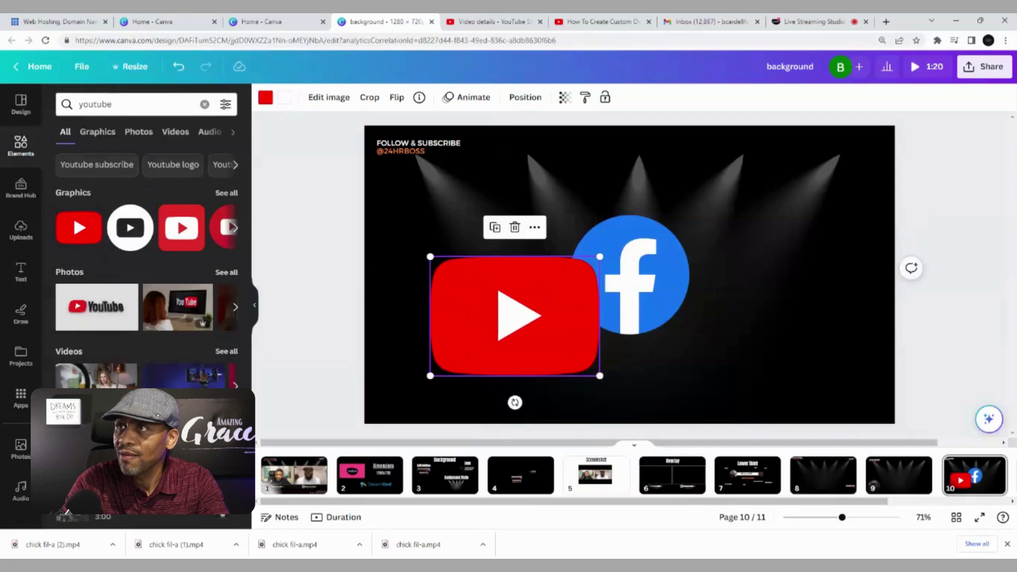
Search the elements for "instagram" and add the multicolored gradient Instagram logo to the page
double_click(133, 104)
key("BackSpace")
type("instagram")
left_click(137, 206)
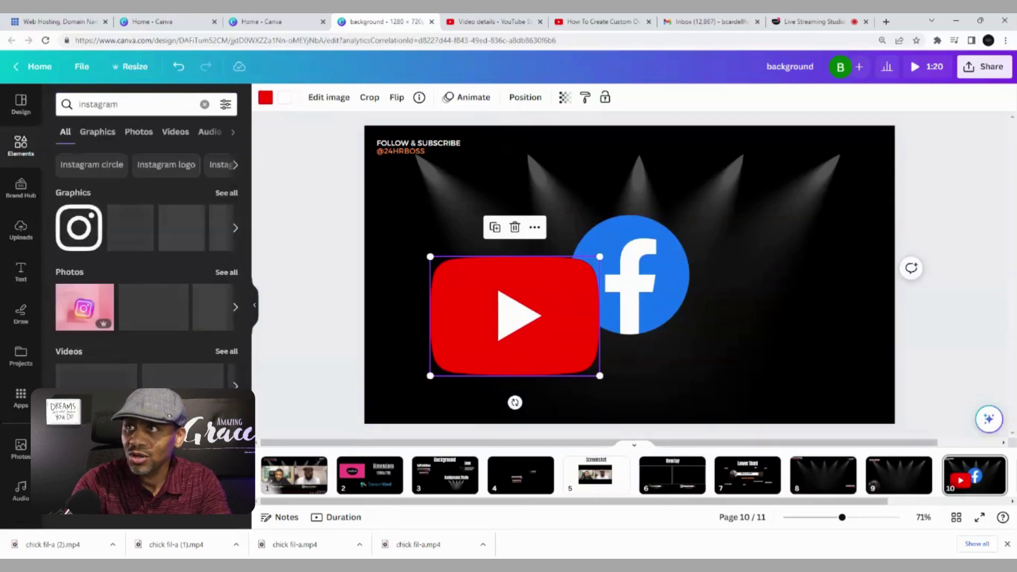
left_click(135, 229)
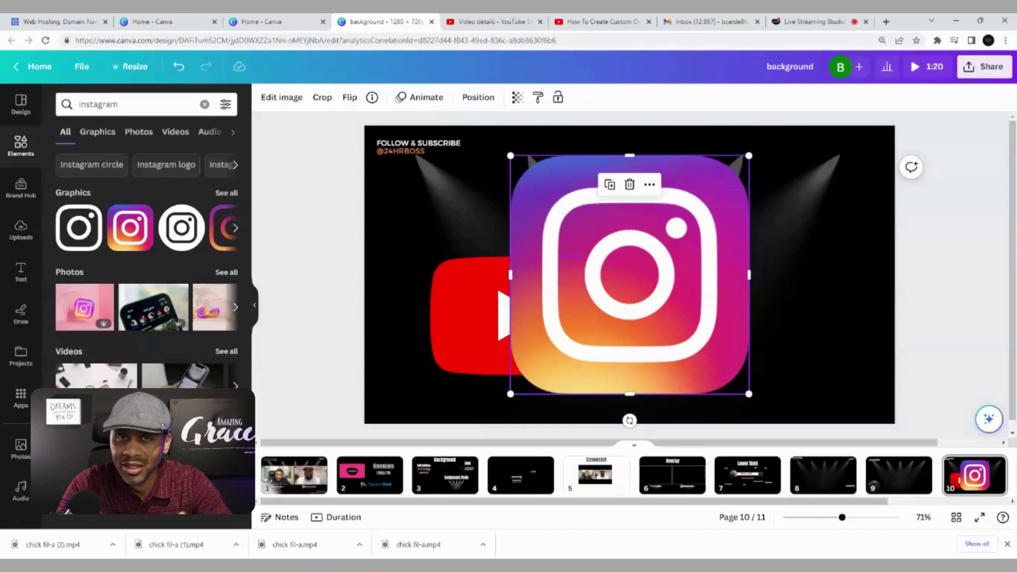
left_click_drag(518, 189, 722, 391)
left_click_drag(753, 430, 442, 165)
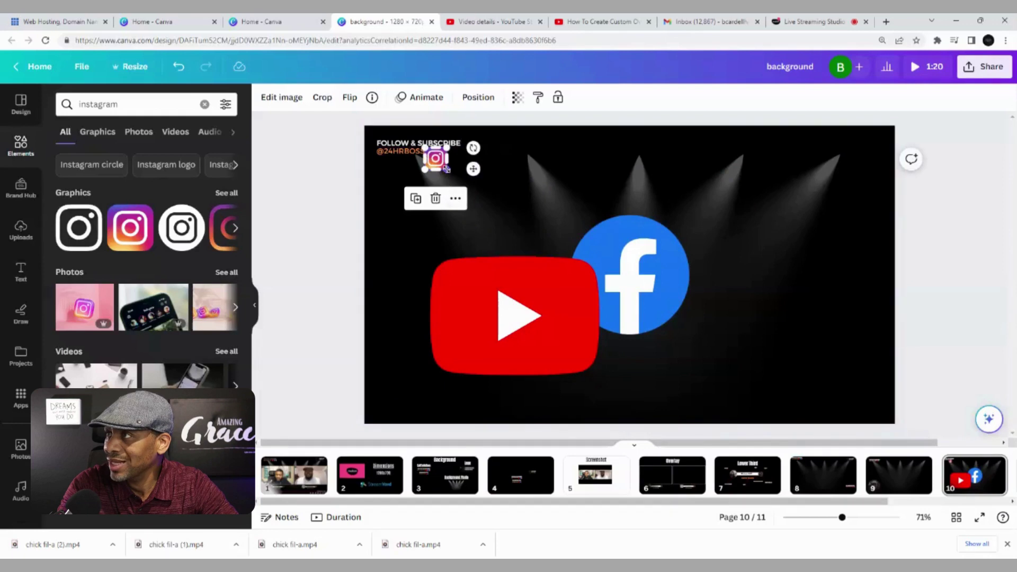
left_click(439, 168)
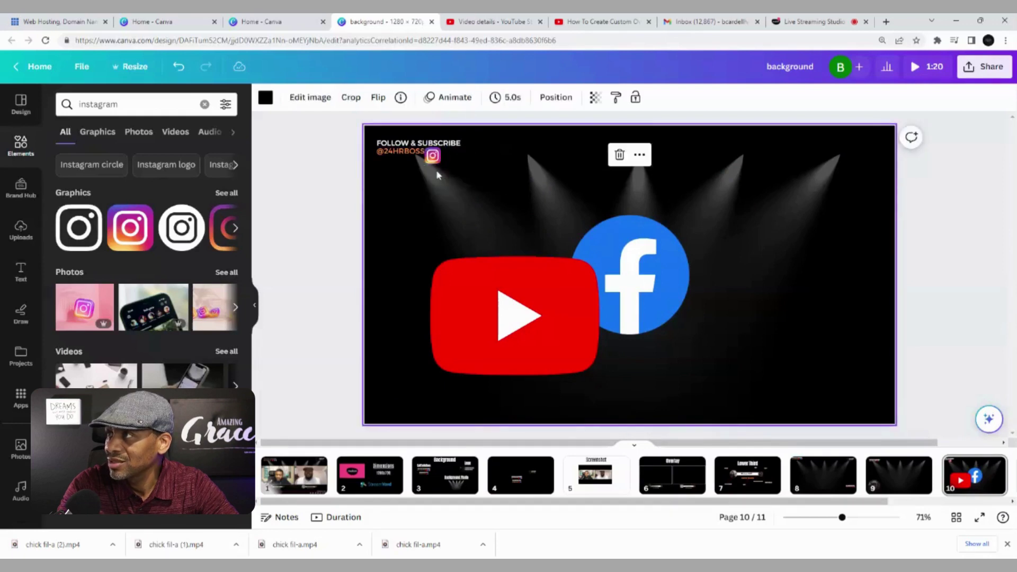
left_click(433, 157)
left_click_drag(441, 165, 425, 155)
left_click(461, 166)
left_click(433, 155)
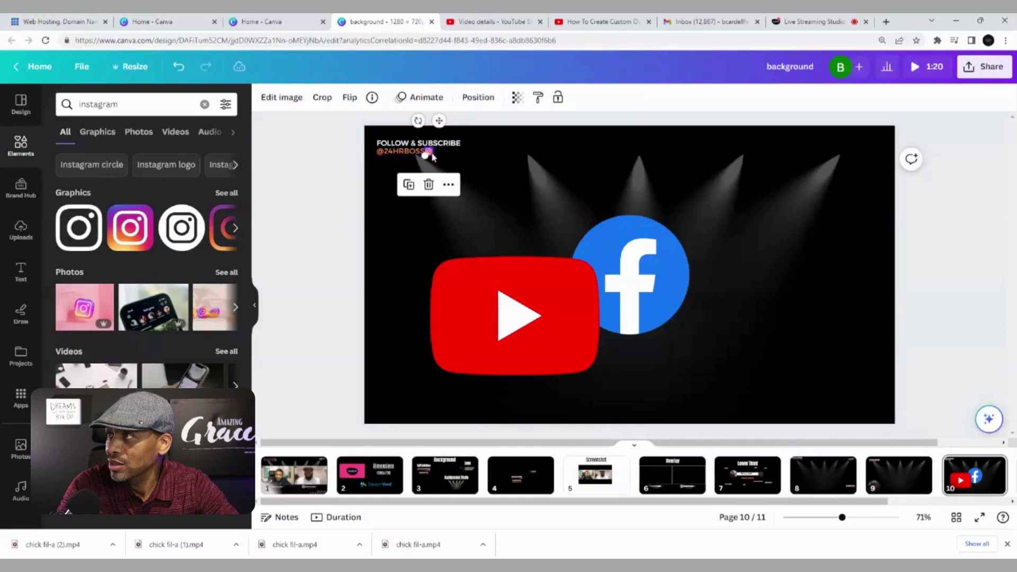
left_click_drag(425, 155, 432, 152)
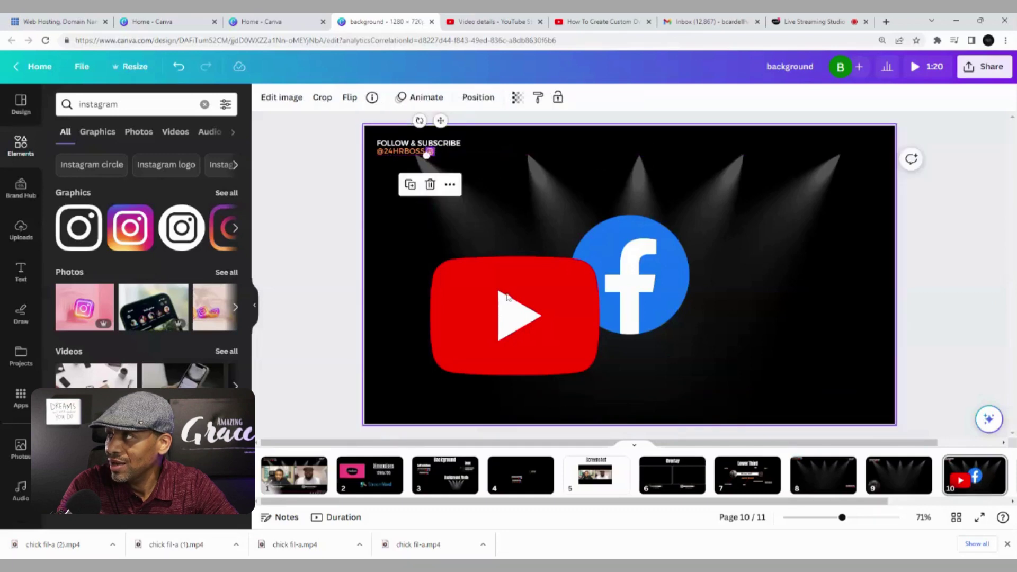
Shrink the YouTube logo to about 28 × 19 and place it just right of the small Instagram logo
left_click(599, 270)
left_click_drag(596, 255, 442, 367)
left_click_drag(447, 403, 442, 152)
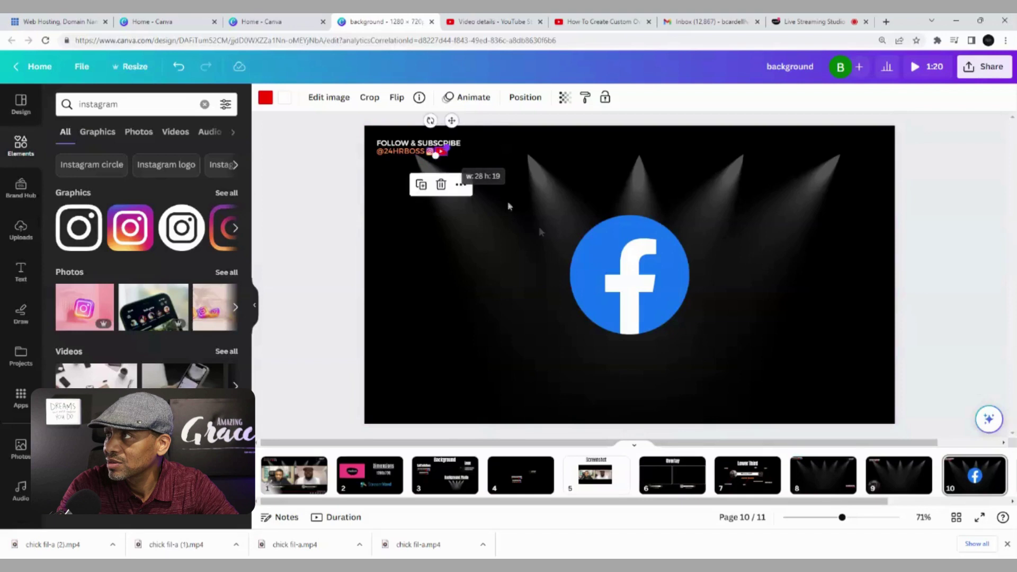
Shrink the Facebook logo to match the other icons and place it right of the YouTube logo, at the row's end
left_click(684, 229)
left_click_drag(680, 221, 453, 152)
left_click(578, 336)
left_click(576, 331)
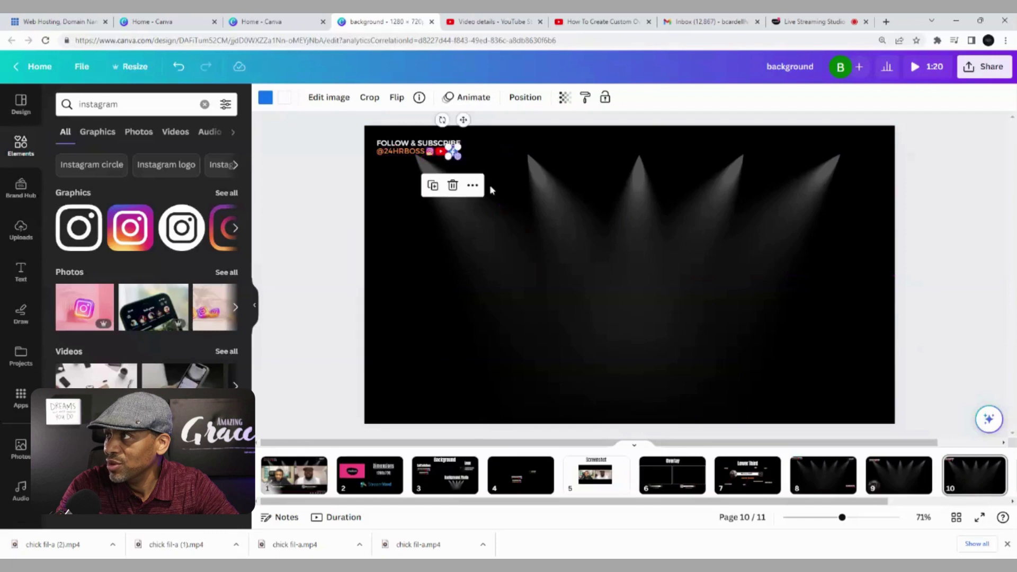
left_click(530, 208)
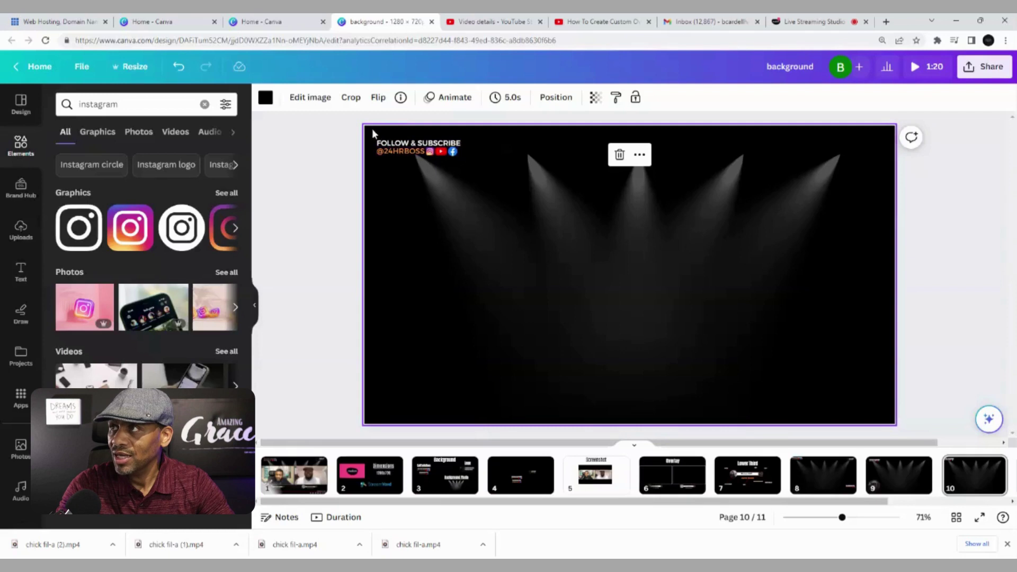
Group the "FOLLOW & SUBSCRIBE" text, the handle and the three icons, and move the group slightly higher in the page's upper-left corner
left_click_drag(370, 131, 475, 170)
left_click(388, 185)
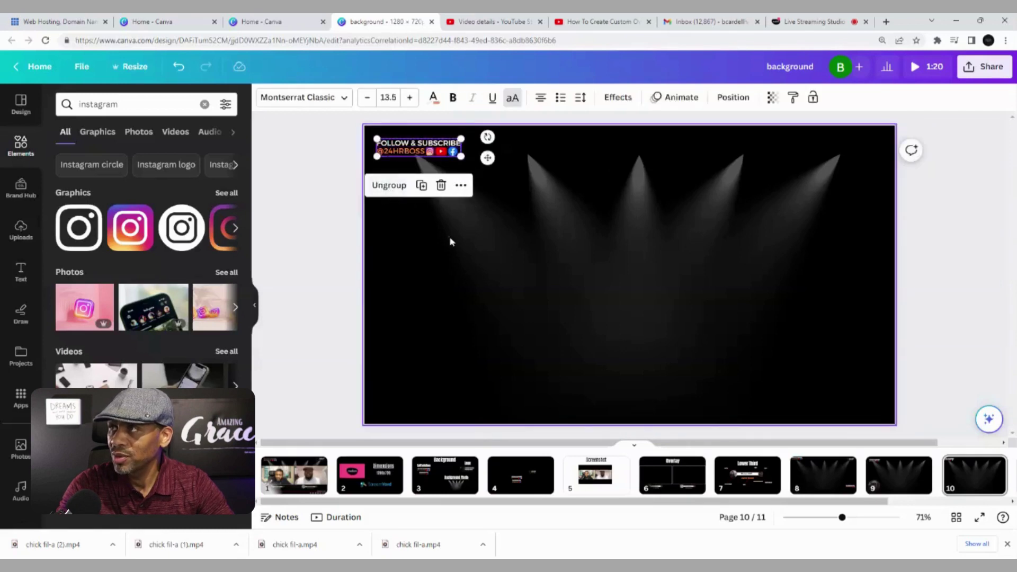
left_click(454, 216)
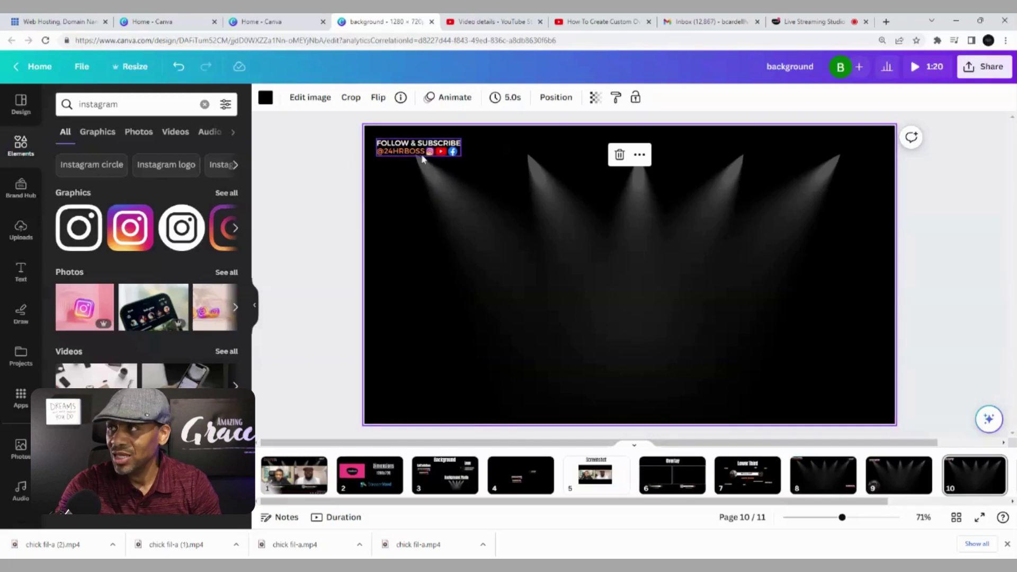
mouse_move(414, 154)
left_mouse_down()
mouse_move(453, 180)
mouse_move(446, 197)
mouse_move(439, 171)
mouse_move(412, 144)
left_mouse_up()
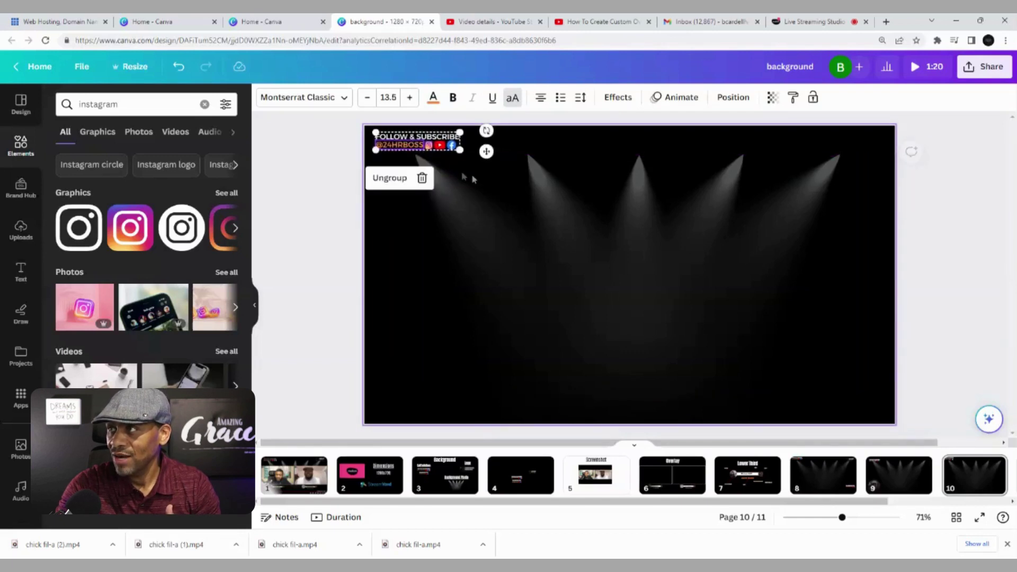
left_click(494, 199)
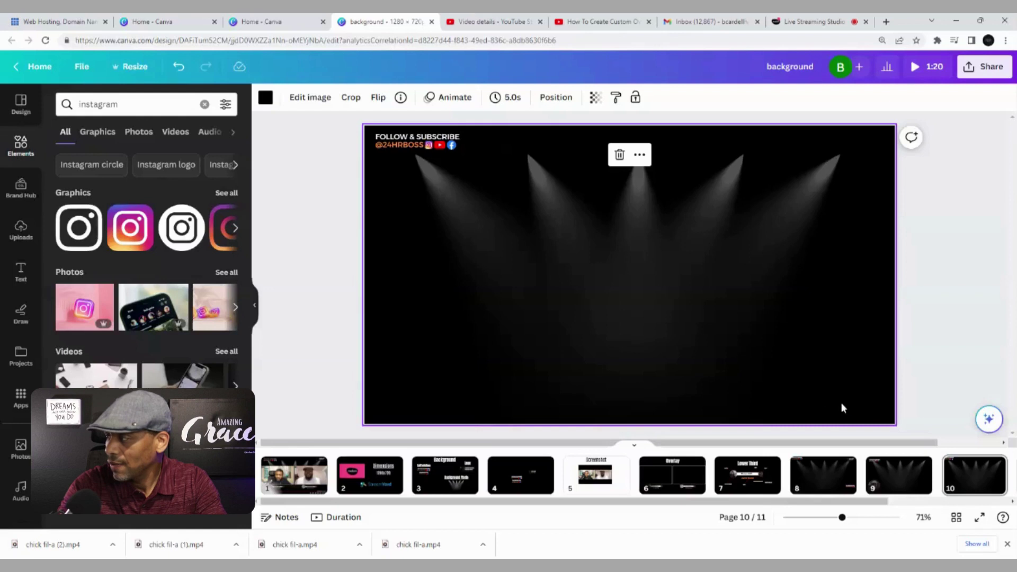
Copy the "24HRBOSS.COM STREAMING" group from page 4 to page 10 and place it in the page's lower-right corner
left_click(538, 485)
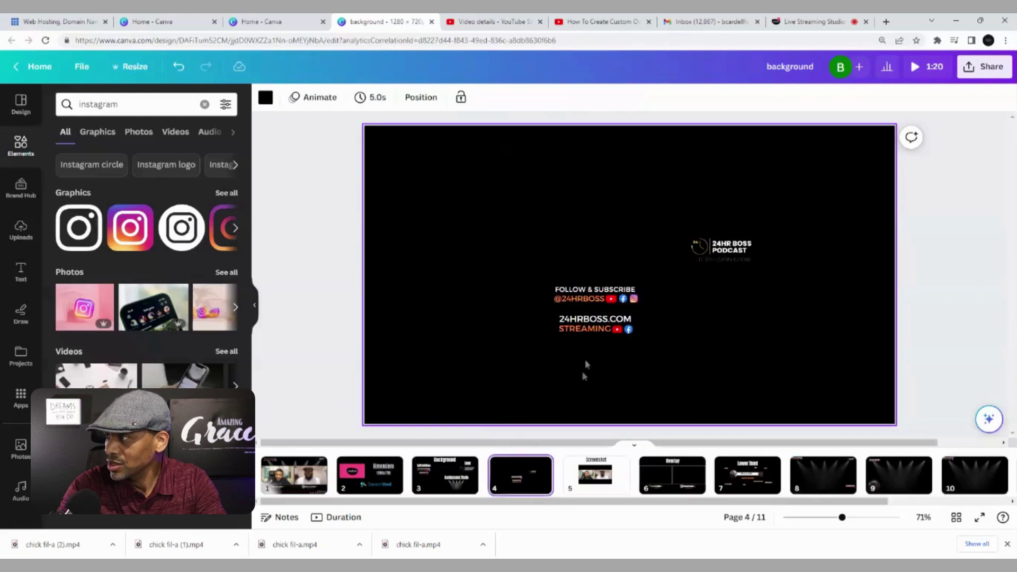
left_click(598, 331)
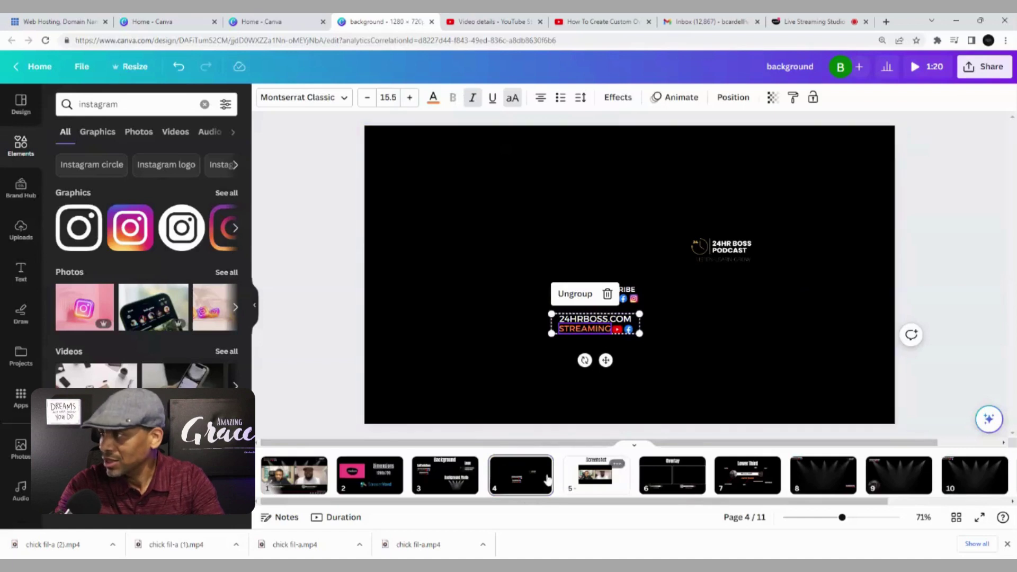
left_click(974, 475)
left_click(736, 360)
key("ctrl+v")
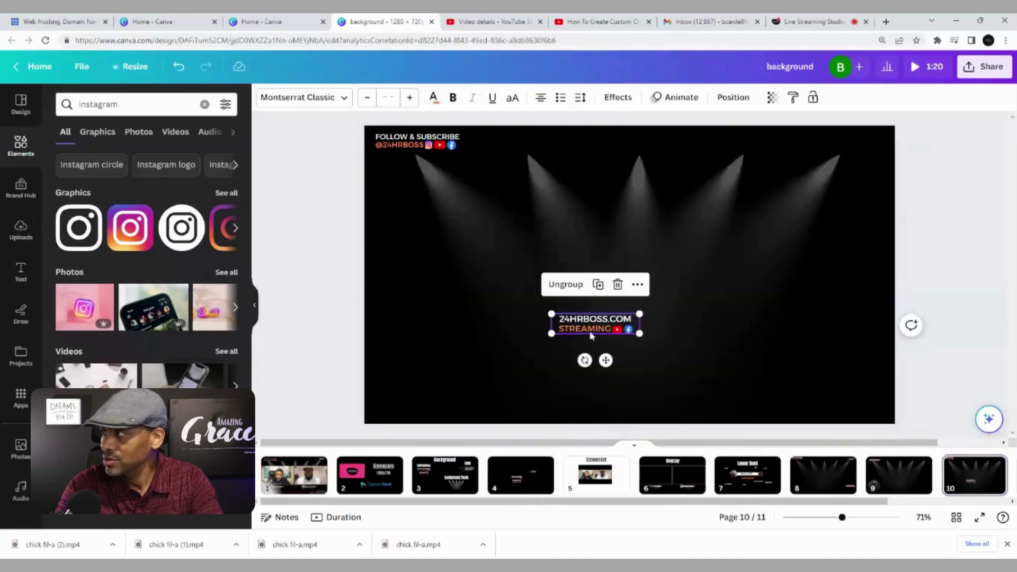
left_click_drag(595, 323, 838, 408)
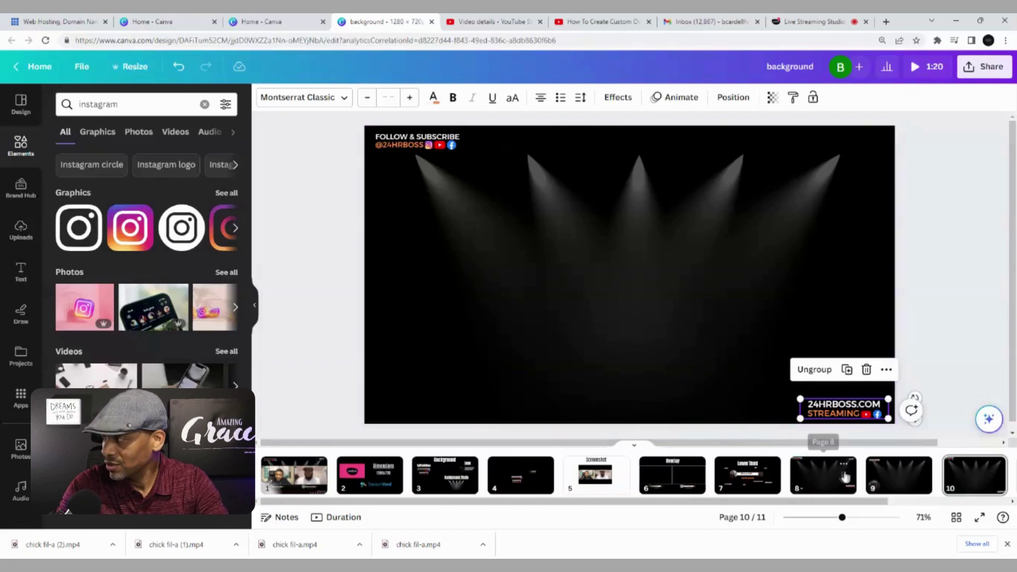
Copy the "24HR BOSS PODCAST" logo from page 4 to page 10 and place it in the page's upper-right corner
left_click(527, 478)
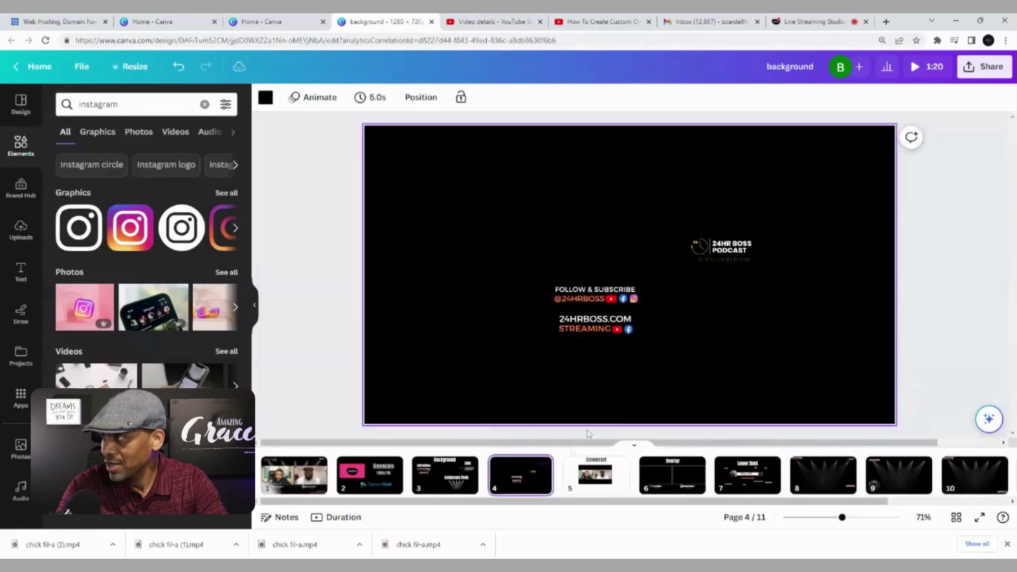
left_click(728, 255)
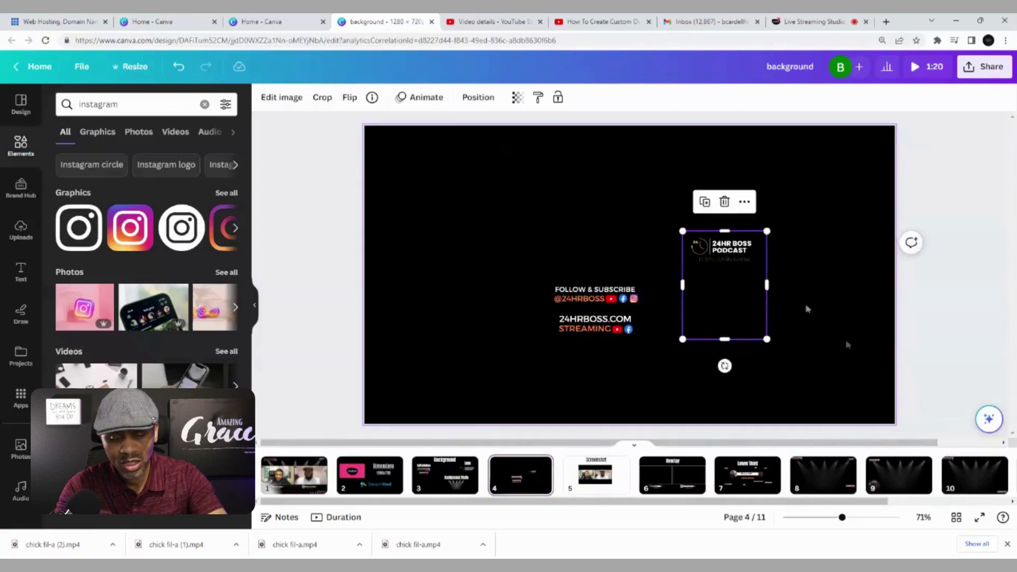
left_click(974, 474)
key("ctrl+v")
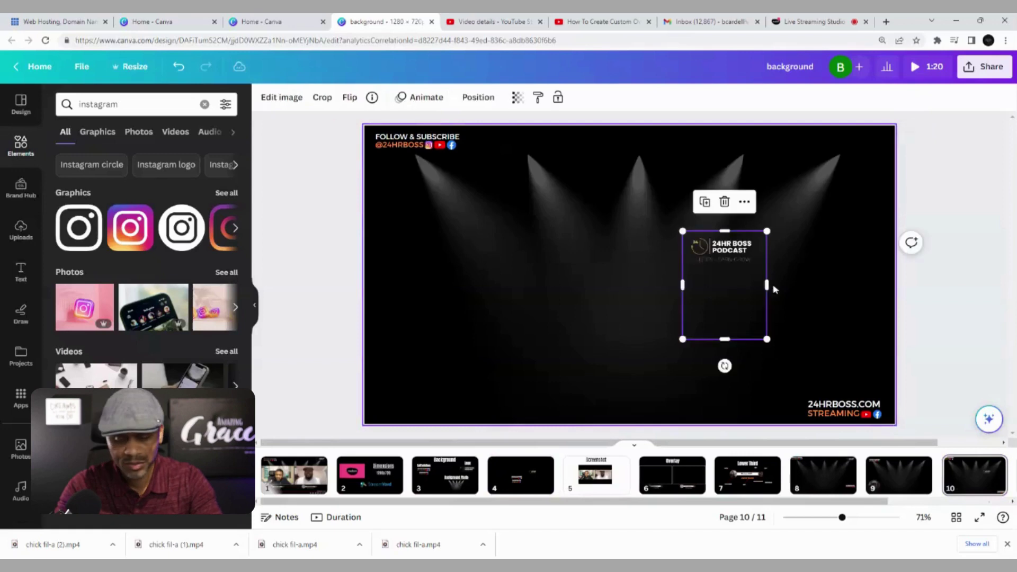
left_click_drag(741, 289, 847, 191)
left_click(644, 267)
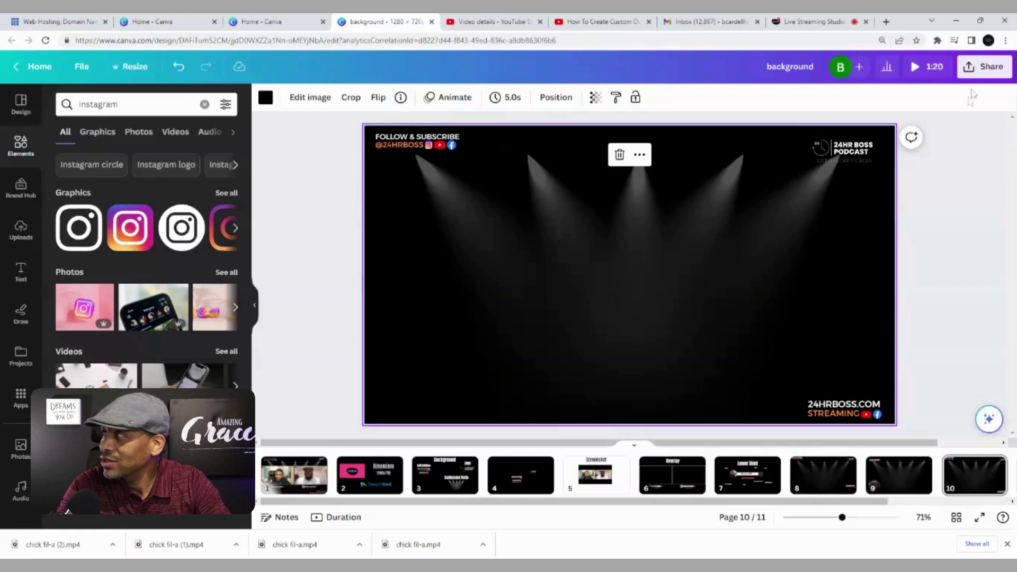
Open the design's download options and choose JPG as the file type, leaving without downloading
left_click(977, 68)
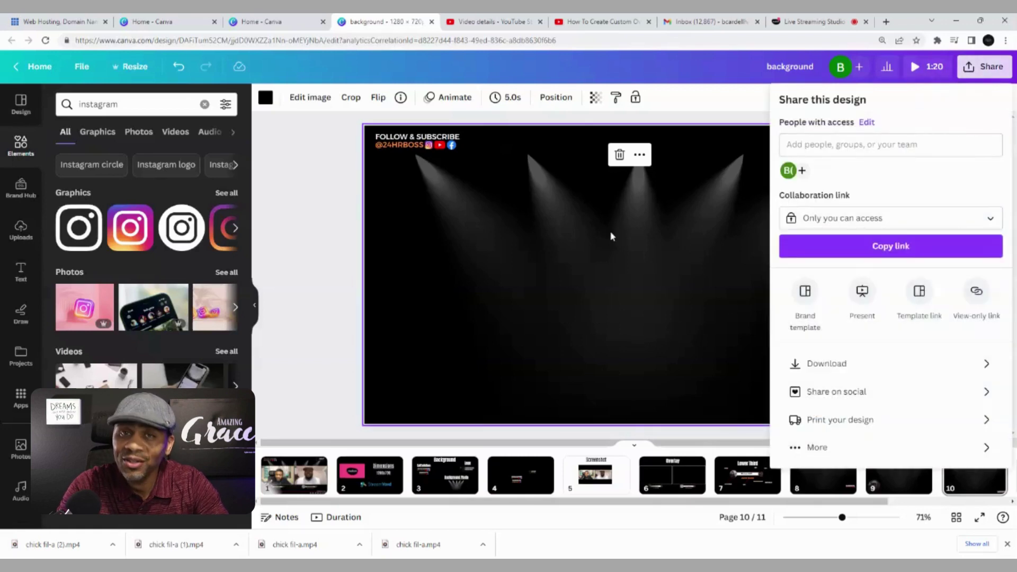
left_click(622, 269)
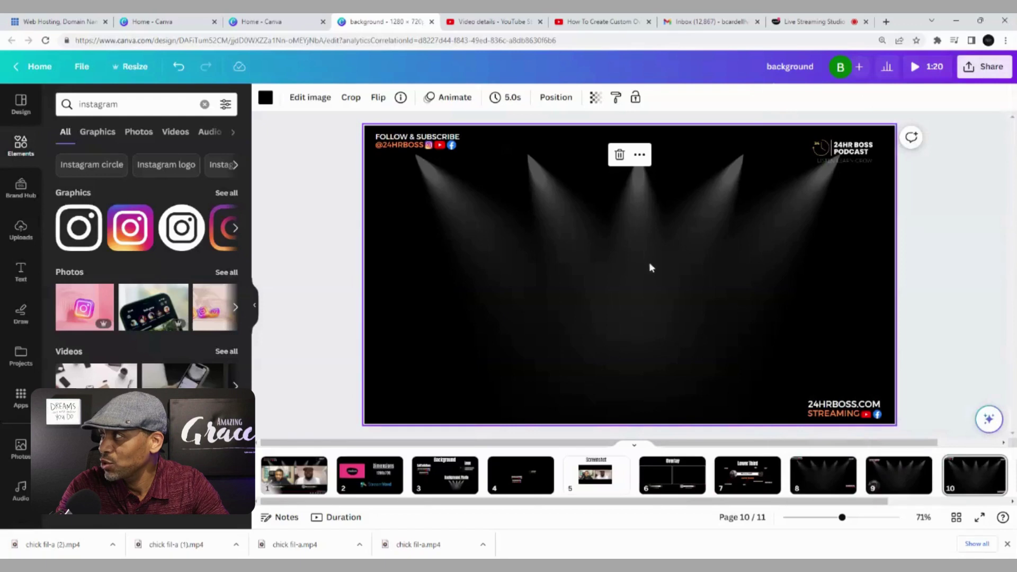
left_click(983, 66)
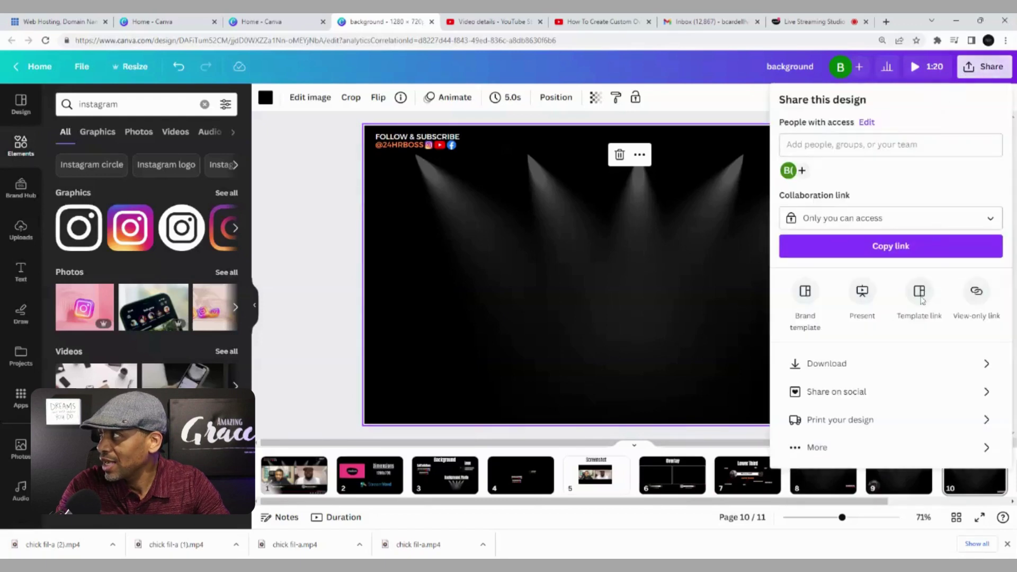
left_click(883, 363)
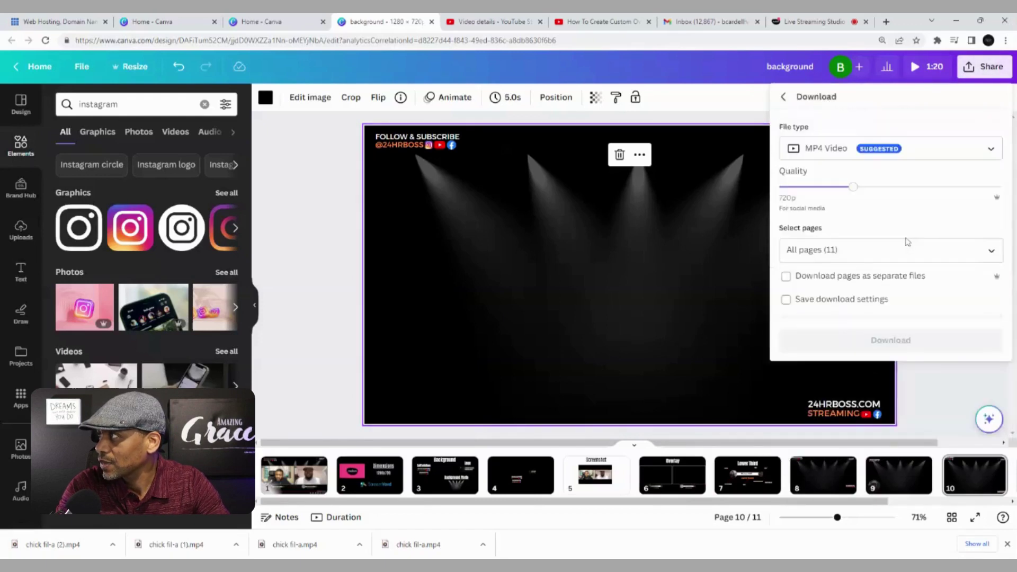
left_click(988, 150)
left_click(922, 187)
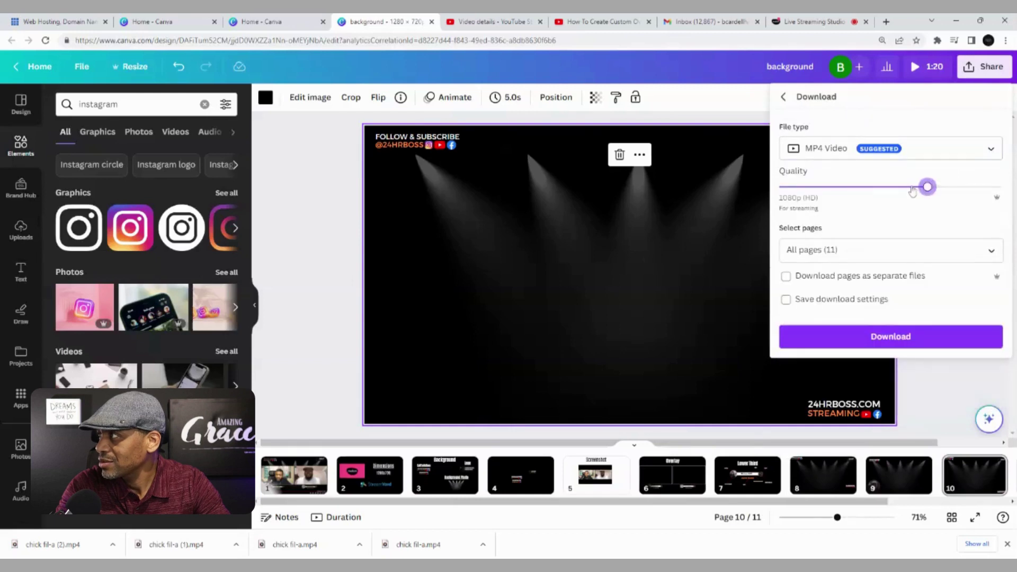
left_click(987, 150)
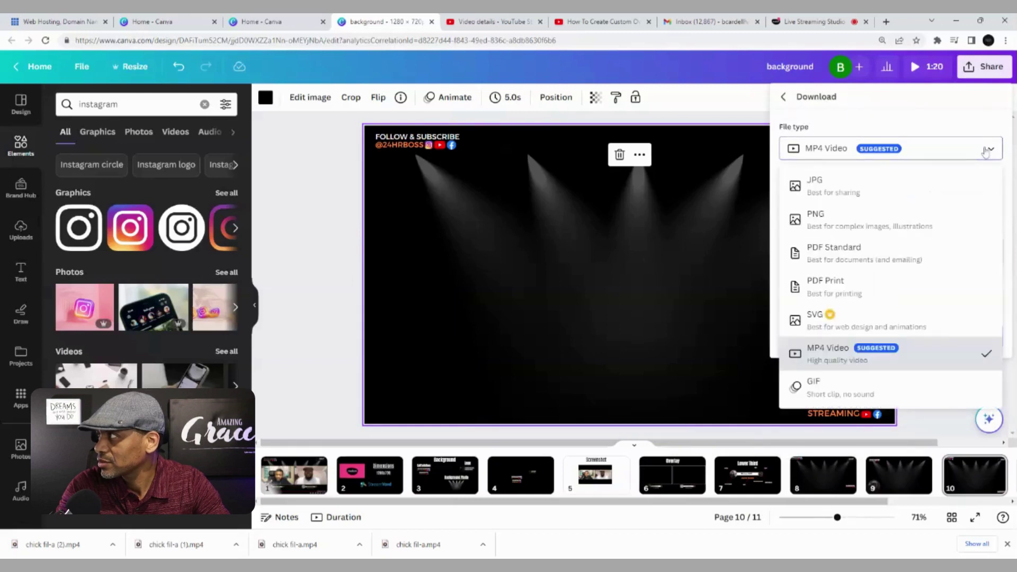
left_click(916, 187)
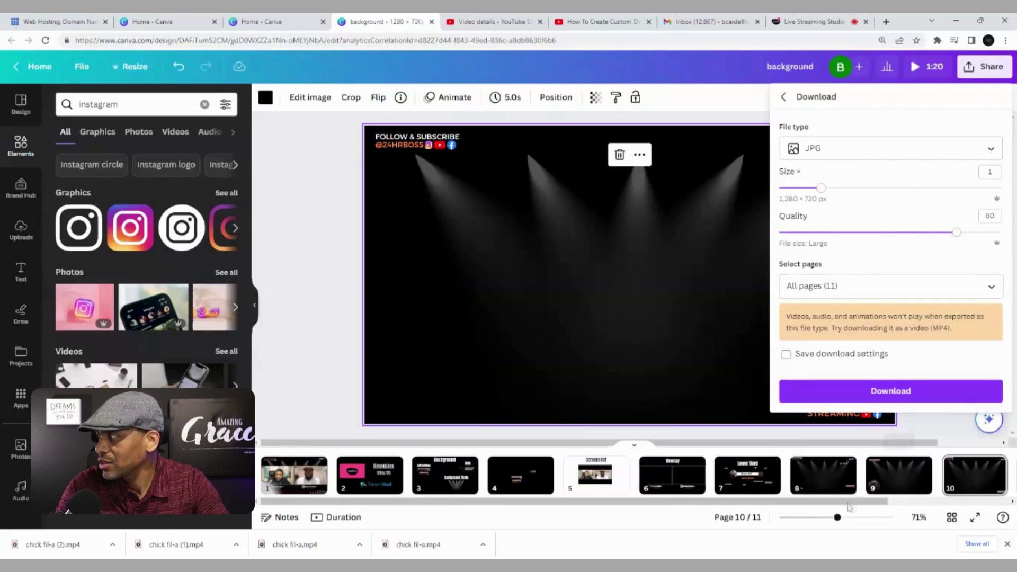
left_click(852, 505)
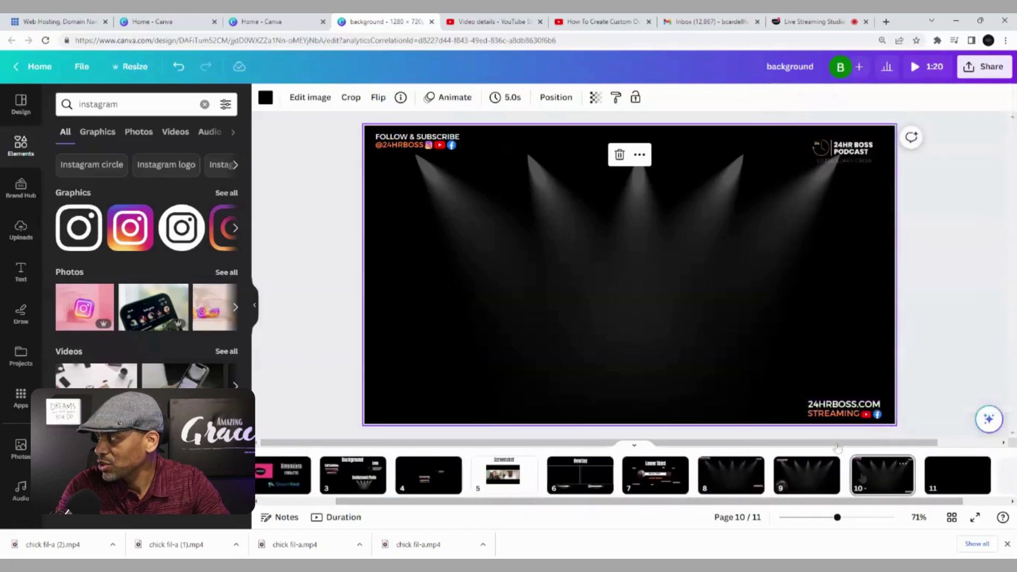
left_click(985, 66)
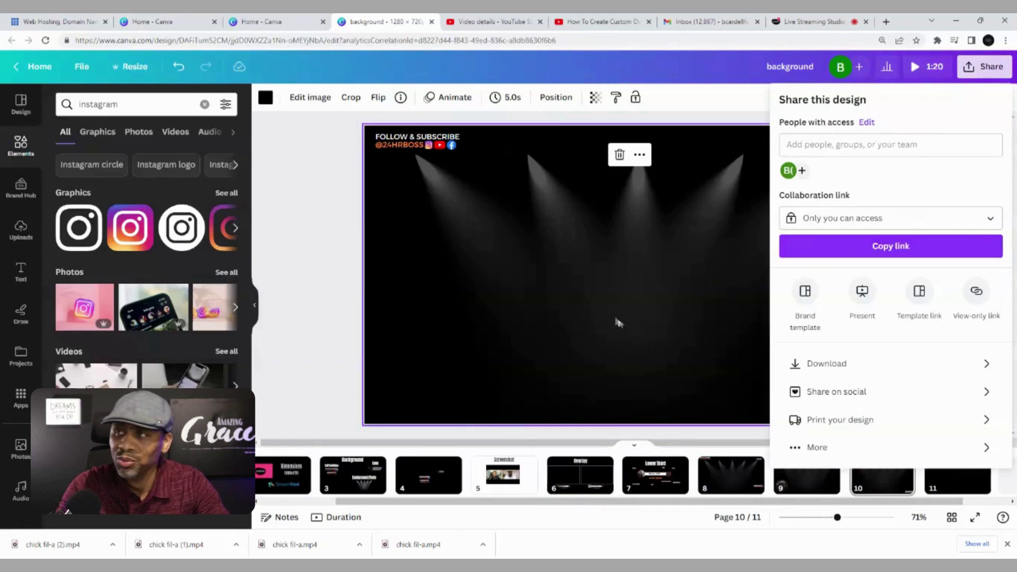
left_click(583, 288)
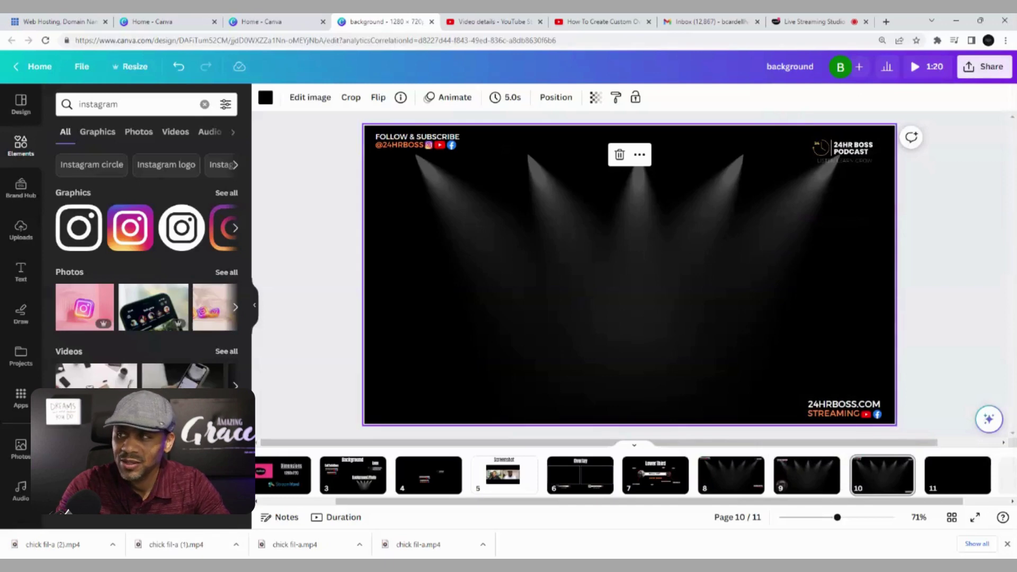
Delete the "Screenshot" title from page 5
left_click(503, 475)
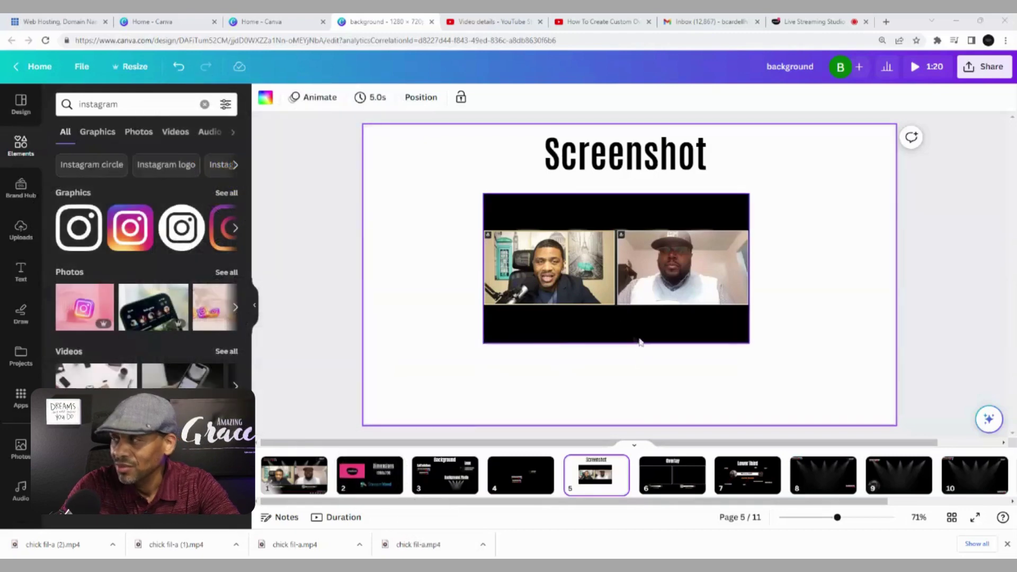
left_click(608, 168)
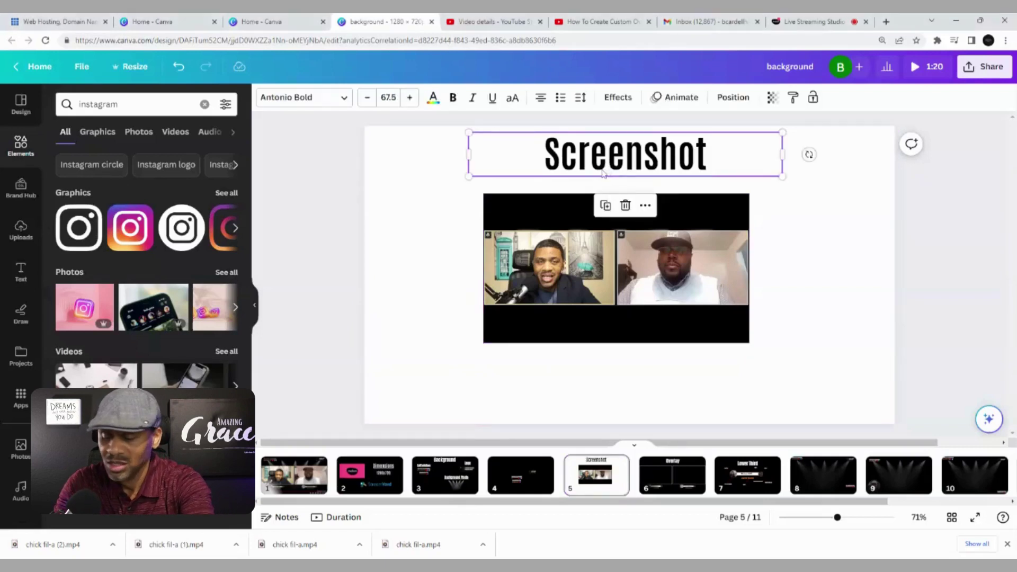
key("Delete")
Enlarge the two-person stream screenshot on page 5 from its corners until it fills the whole page
left_click(601, 259)
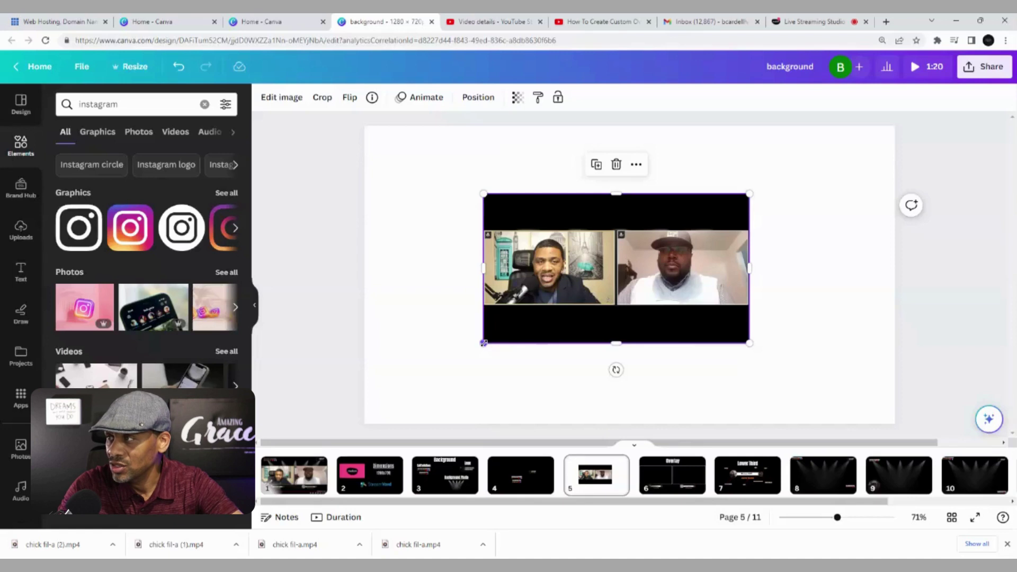
left_click_drag(483, 344, 407, 386)
left_click_drag(533, 312, 533, 325)
left_click_drag(405, 398, 363, 423)
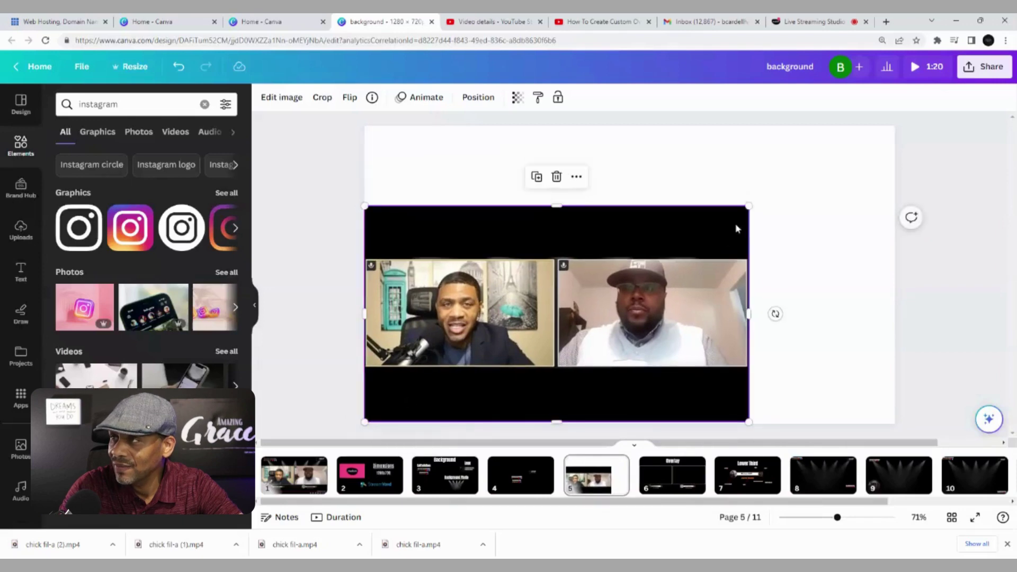
left_click_drag(749, 206, 909, 150)
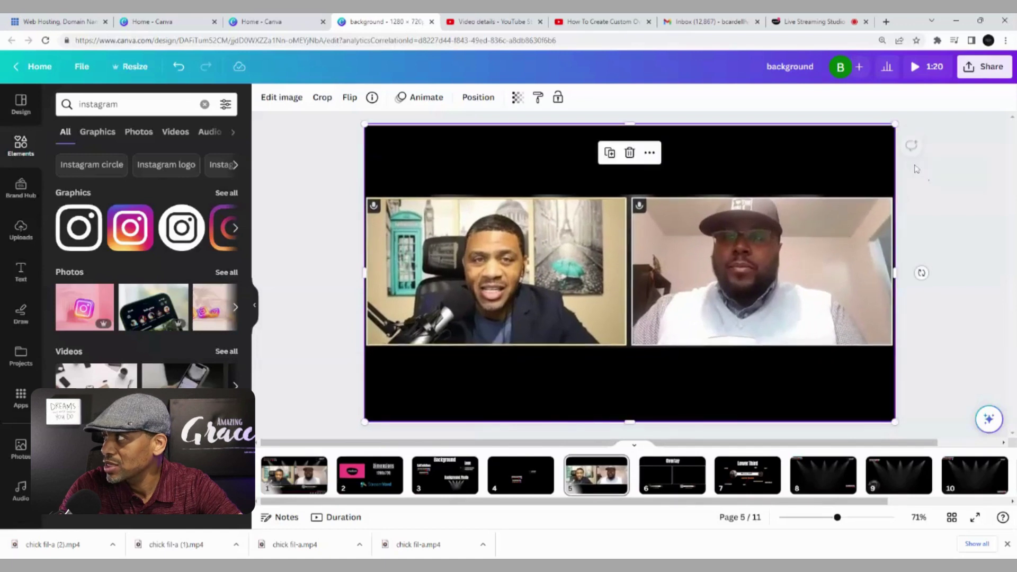
left_click(334, 192)
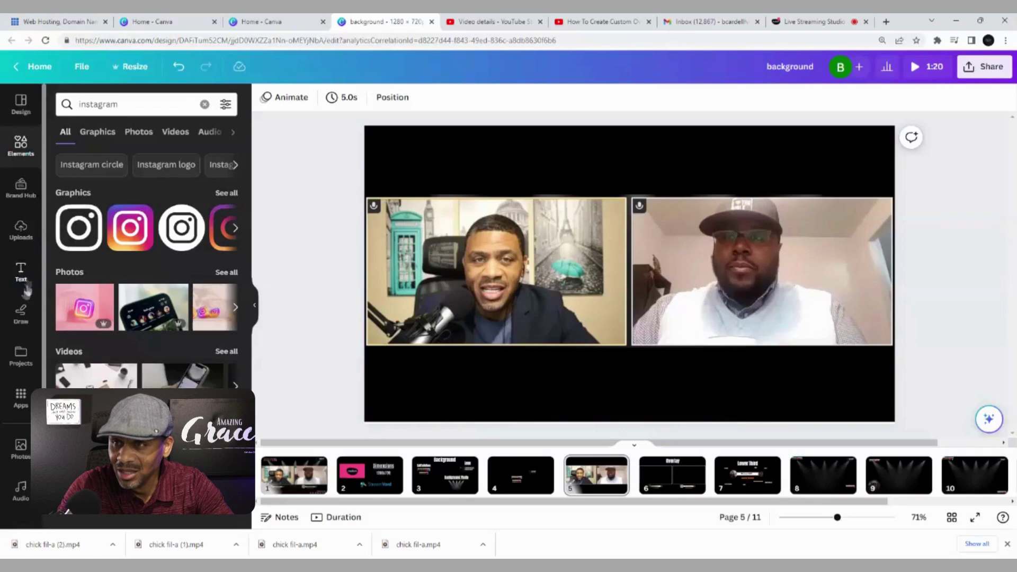
Search the elements for "rectangle" and add a rectangle shape to page 5
left_click(23, 157)
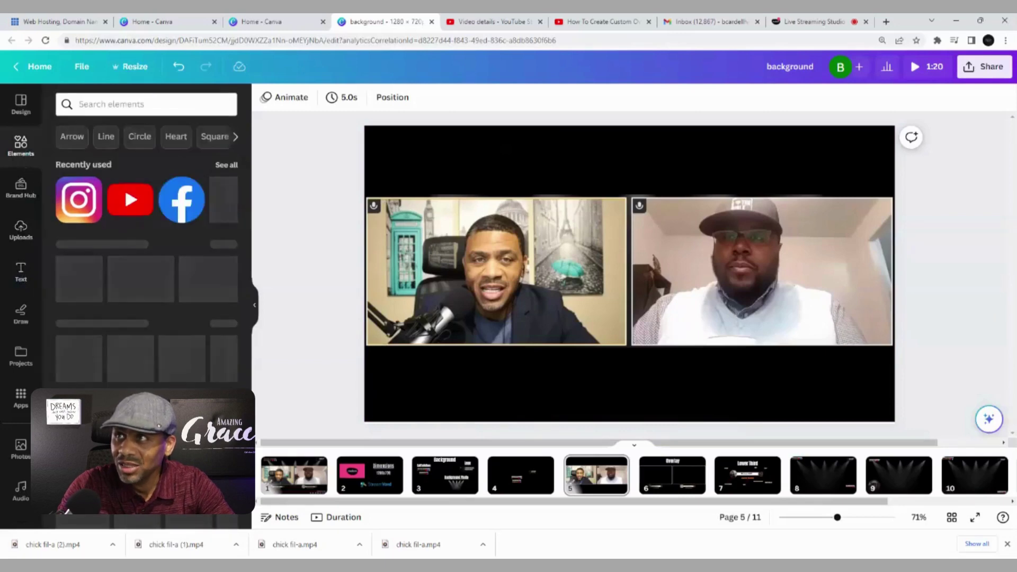
left_click(145, 104)
type("r")
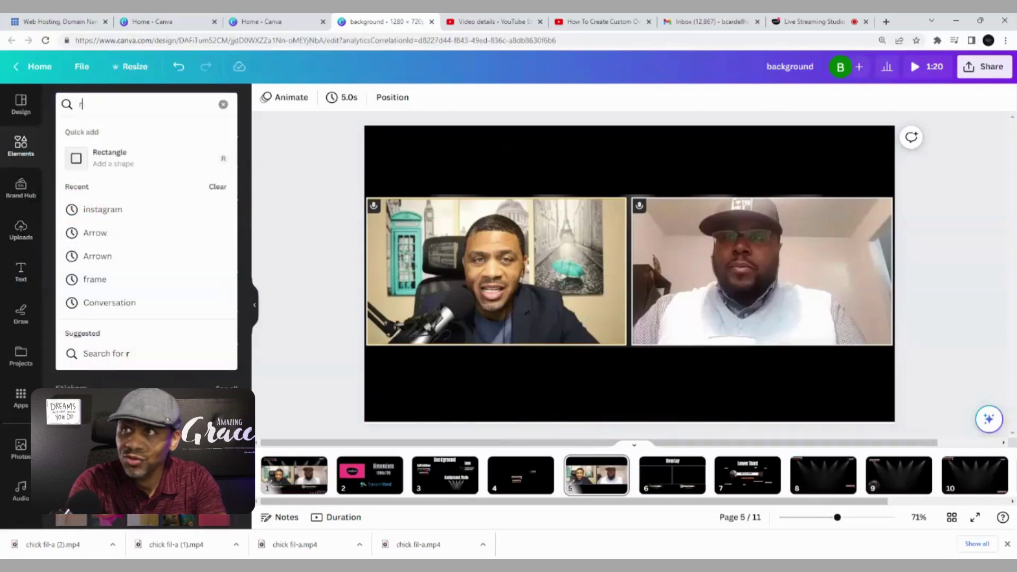
type("ecta")
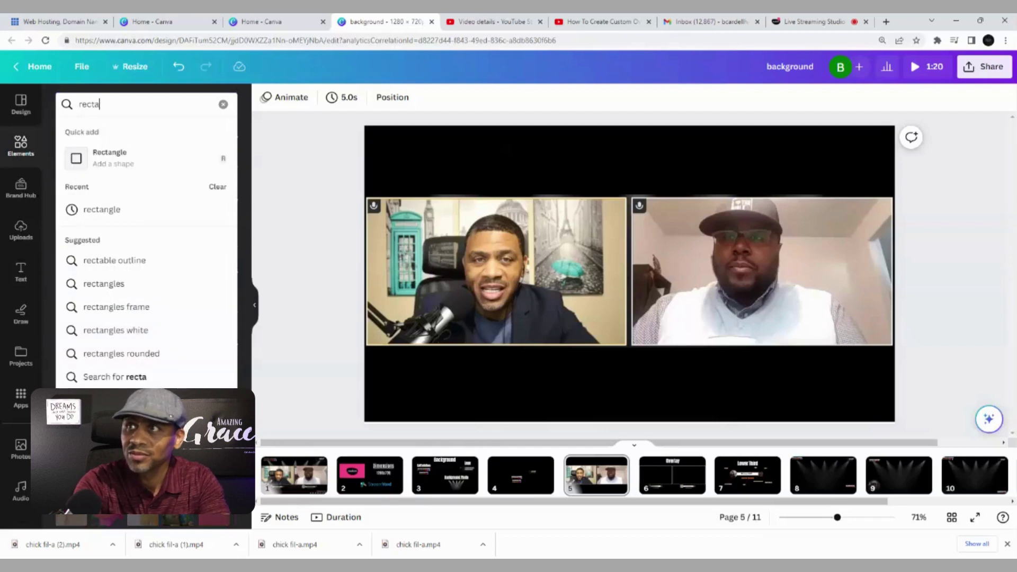
type("ngle")
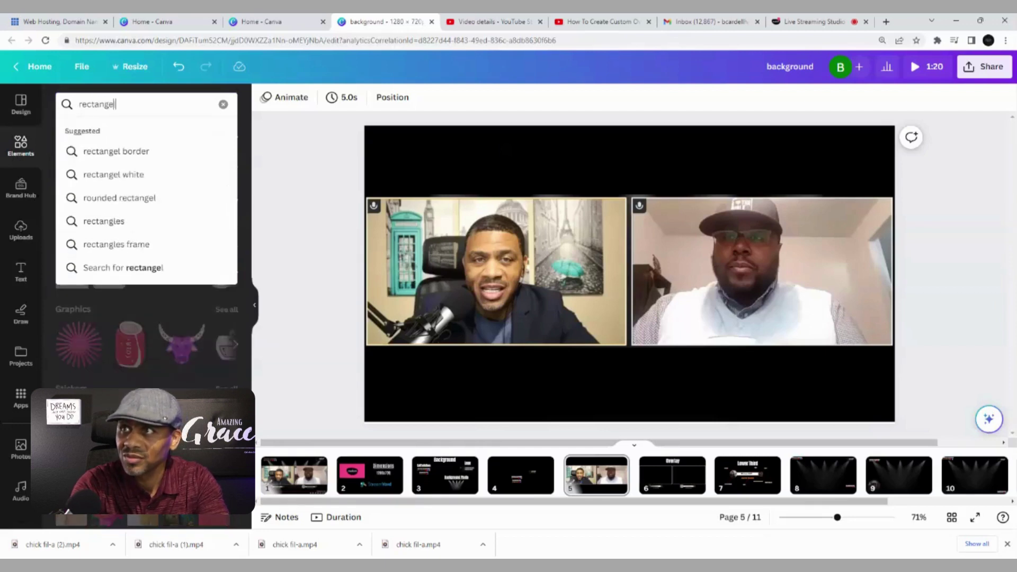
key("Return")
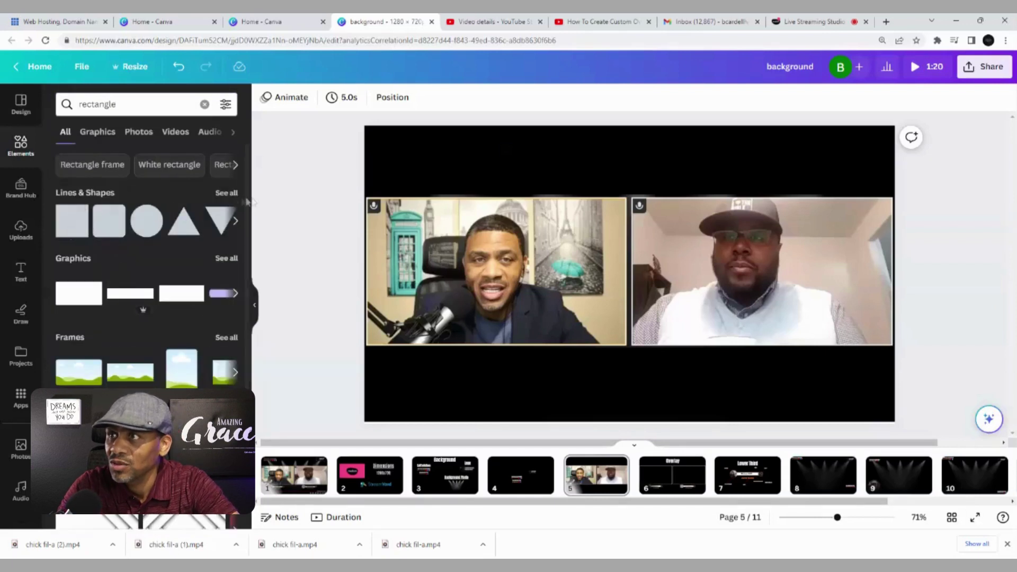
left_click(221, 193)
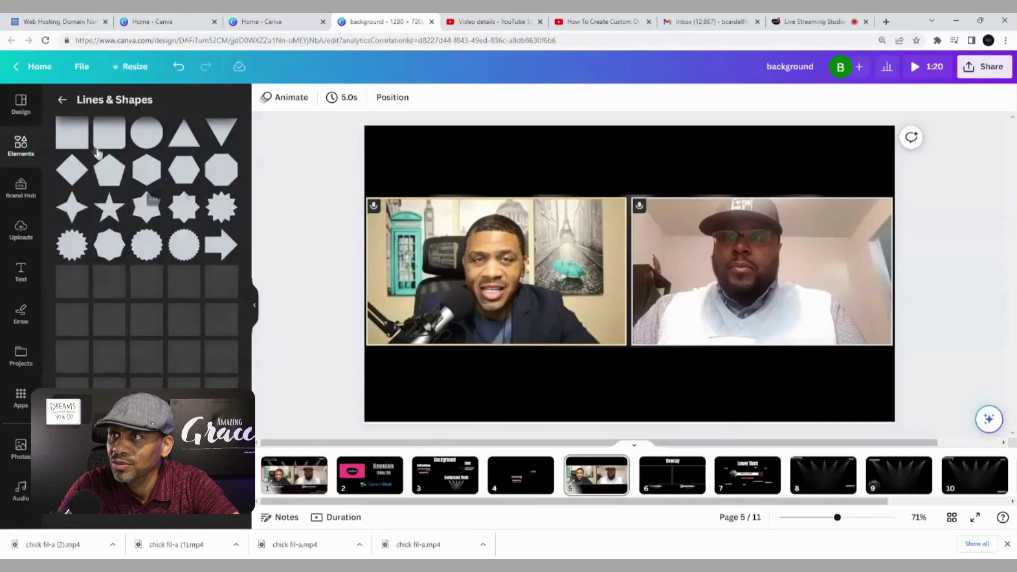
left_click(62, 100)
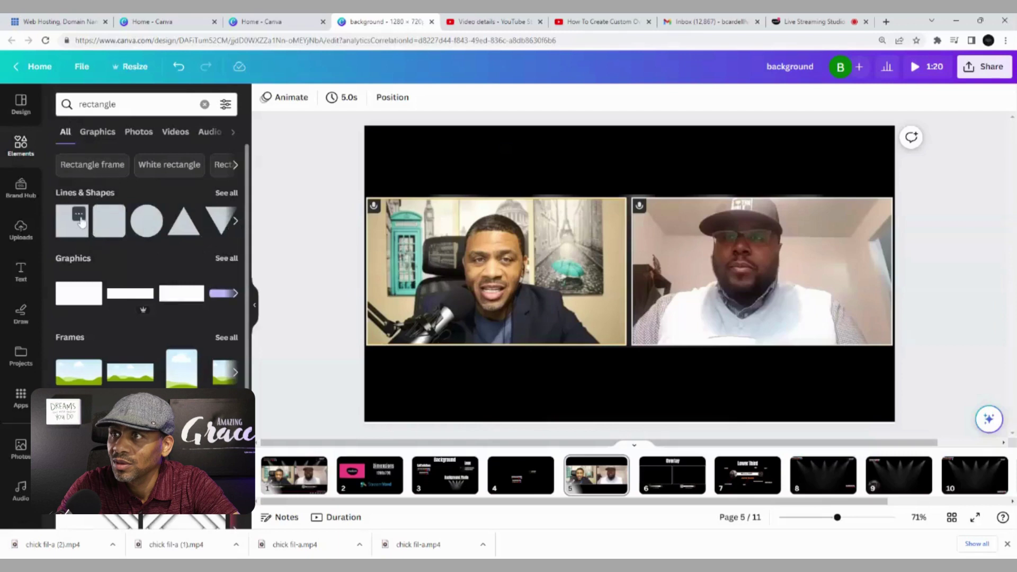
left_click(78, 213)
key("Escape")
left_click(138, 104)
left_click(110, 158)
Move the rectangle onto the left speaker's video, aligning its upper edge with the video's upper edge
double_click(629, 287)
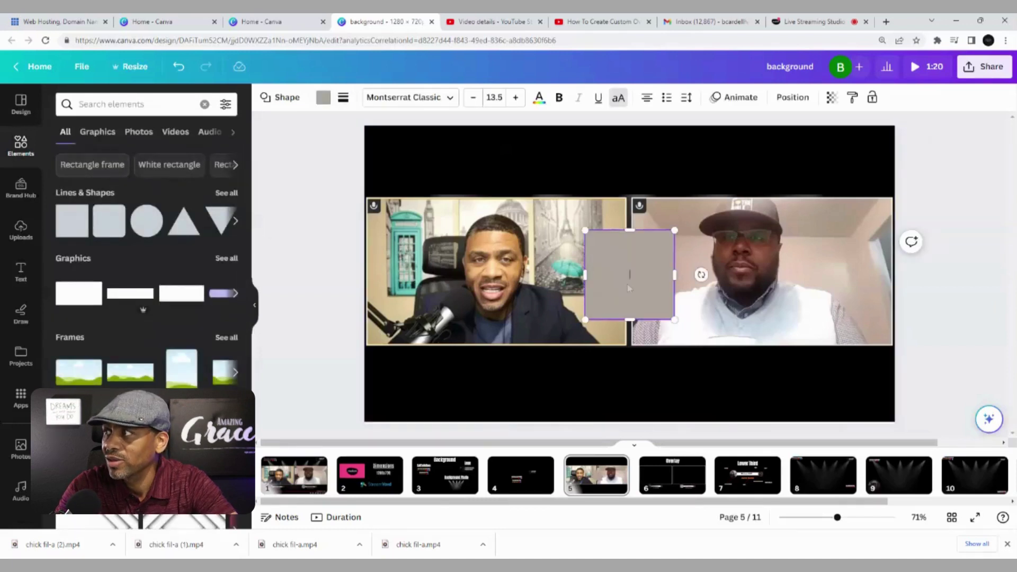
left_click_drag(612, 259, 449, 223)
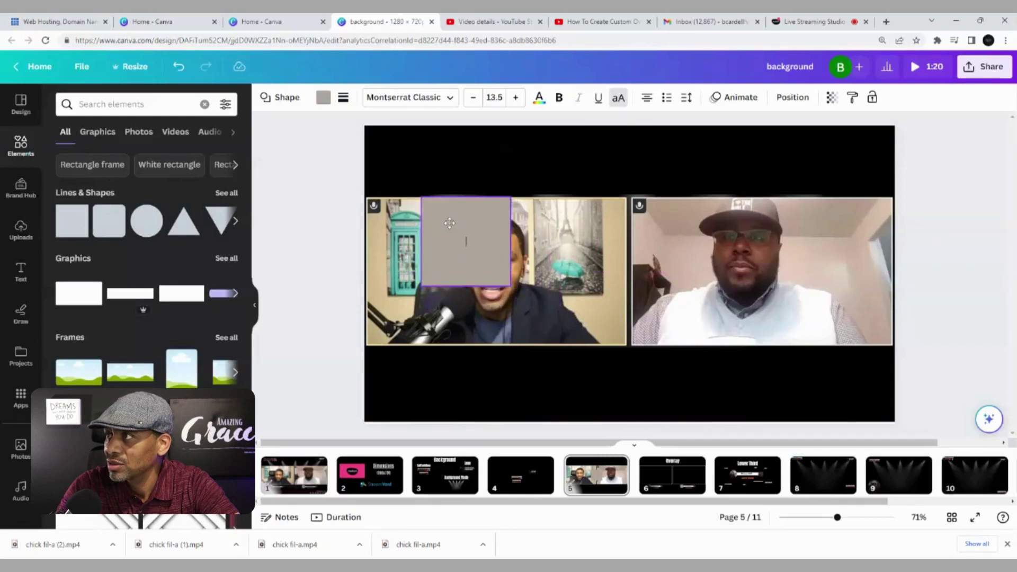
left_click_drag(449, 223, 446, 223)
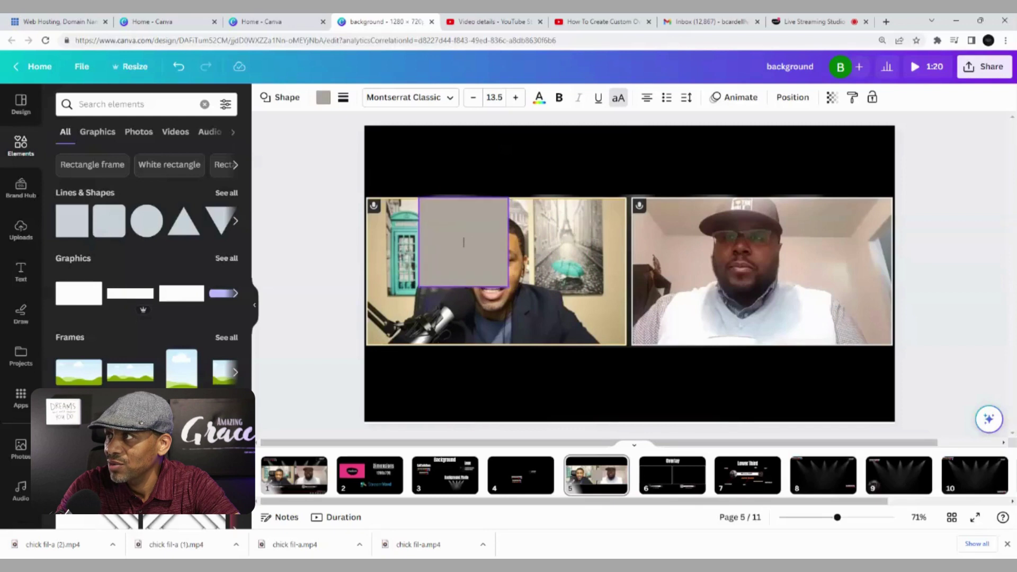
left_click(498, 282)
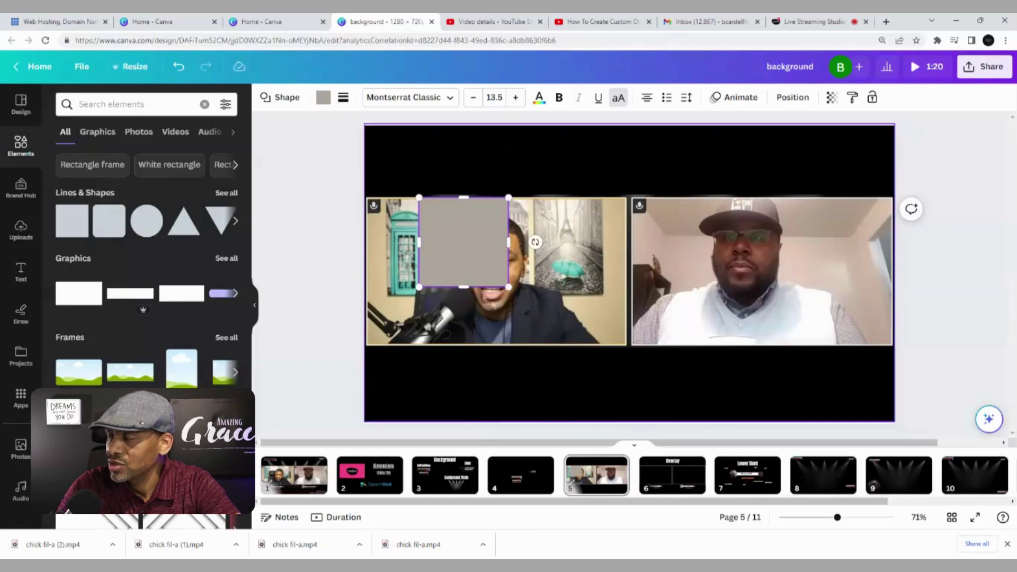
Remove the rectangle's fill so it is transparent and give it a solid border of weight 4
left_click(326, 106)
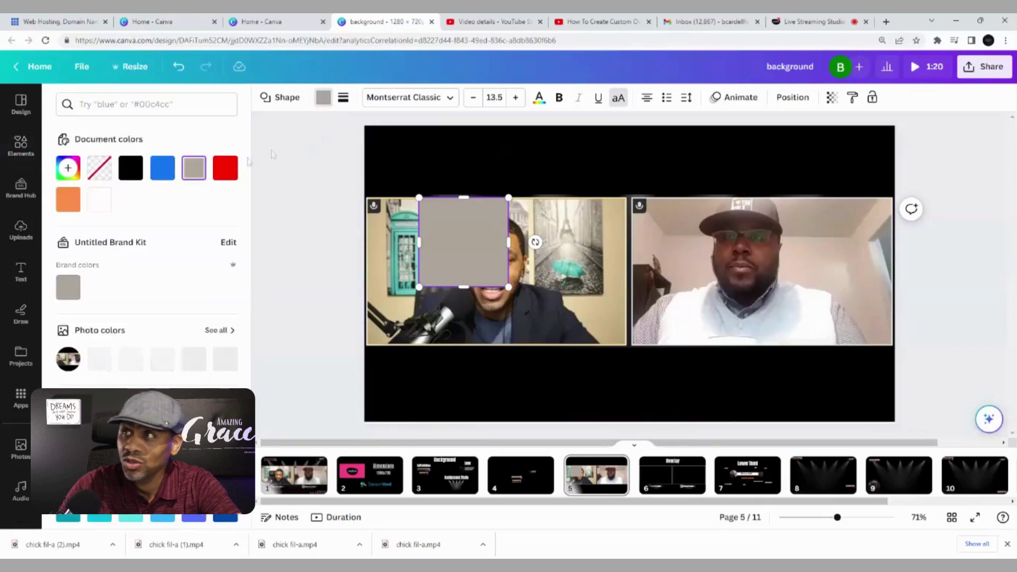
left_click(104, 175)
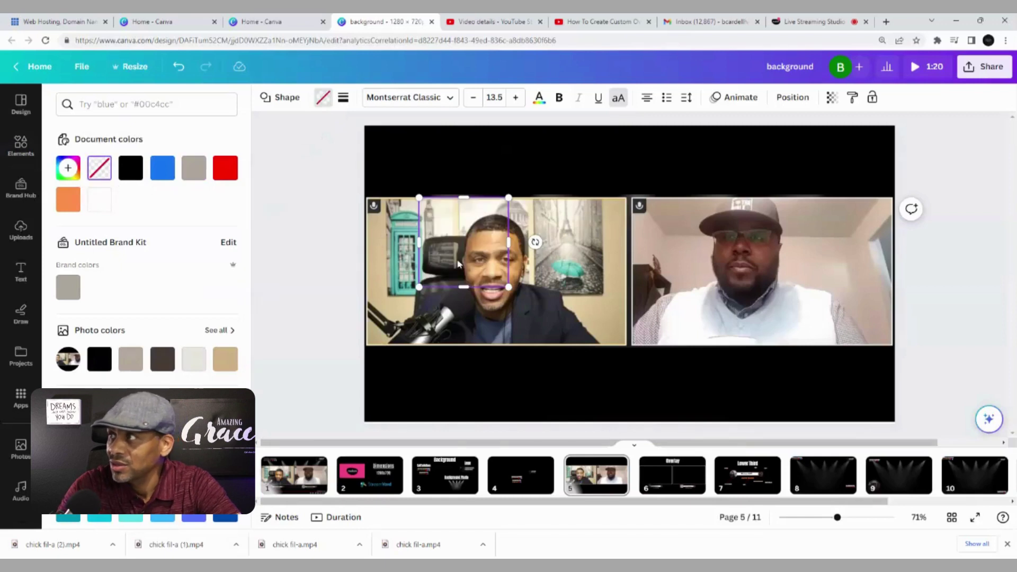
left_click(343, 98)
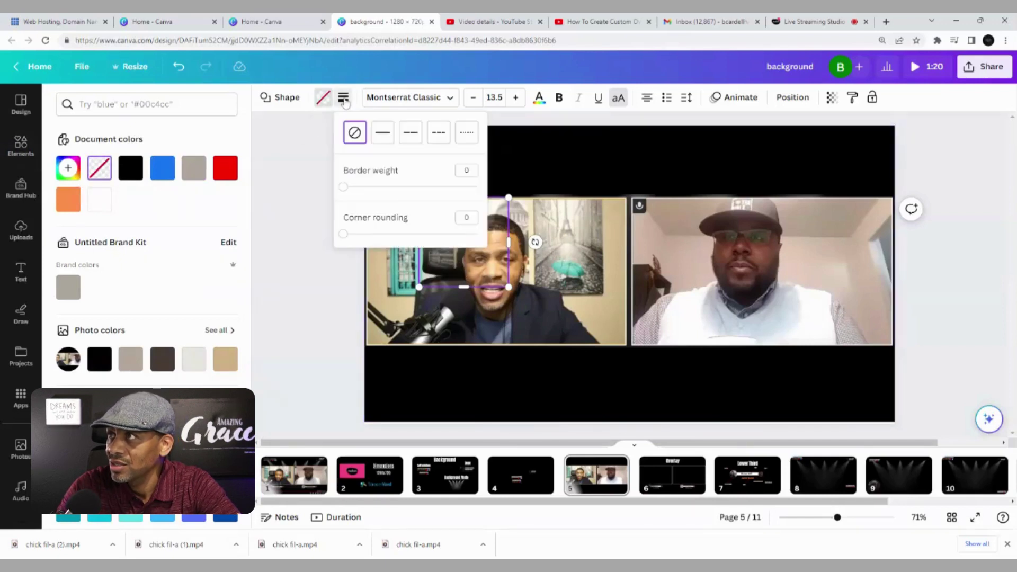
left_click(384, 135)
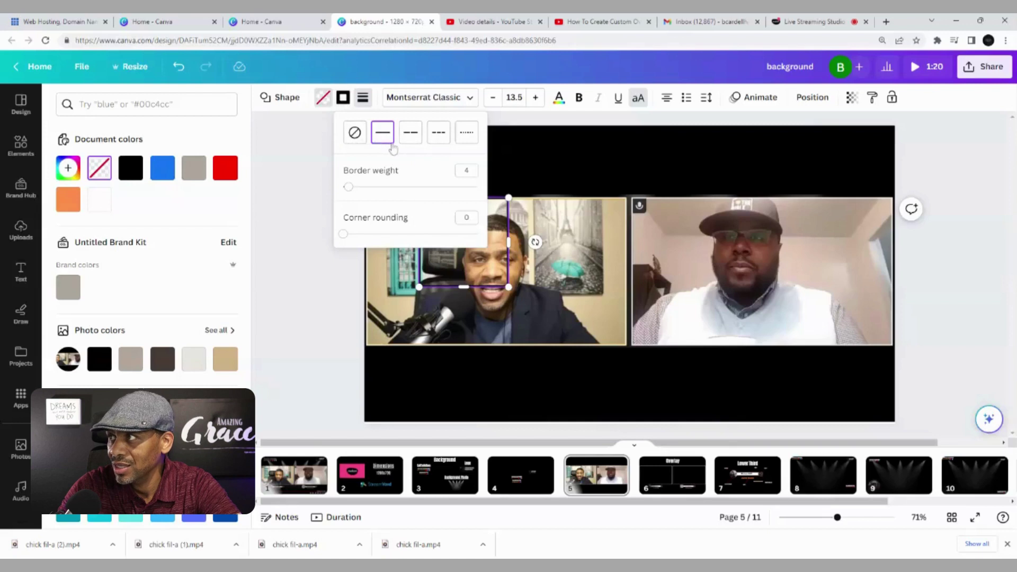
left_click(519, 167)
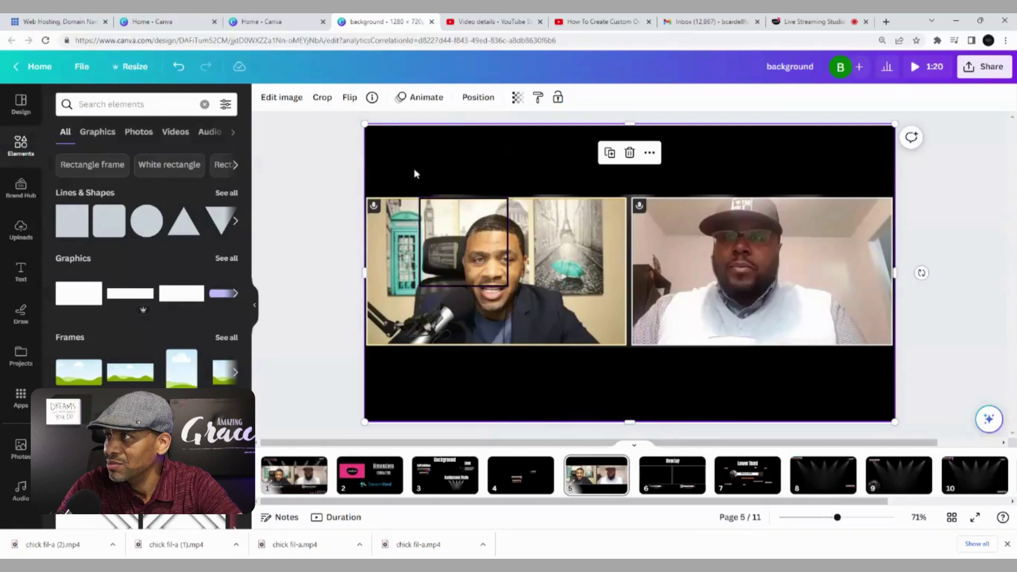
Change the rectangle's border colour to white
left_click(440, 234)
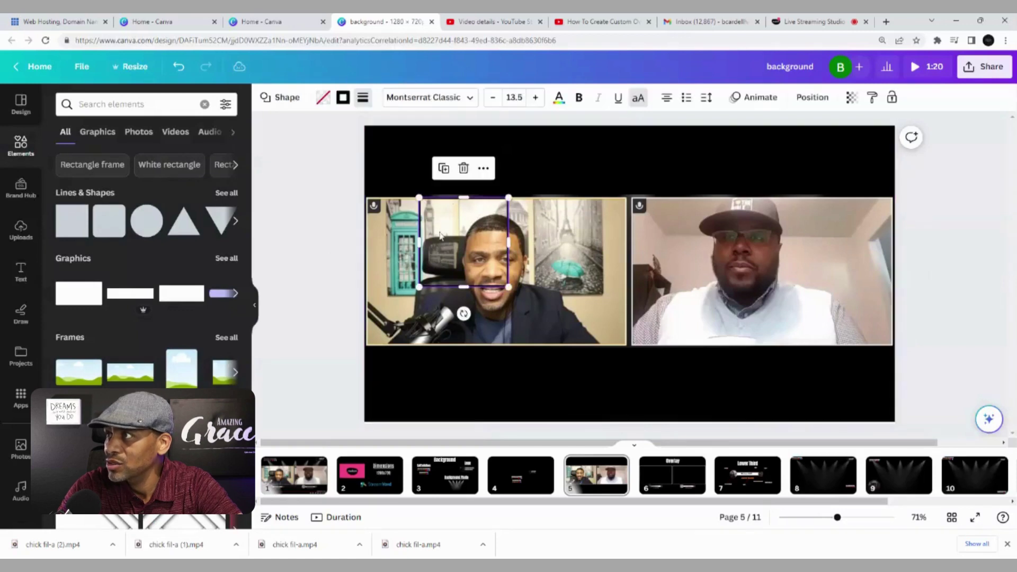
left_click(344, 98)
left_click(226, 168)
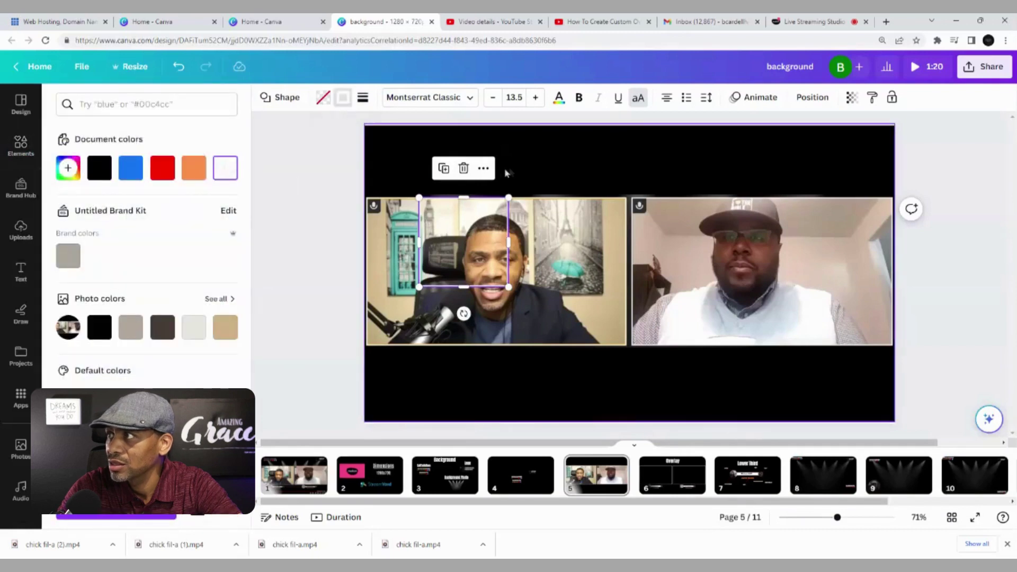
left_click(519, 171)
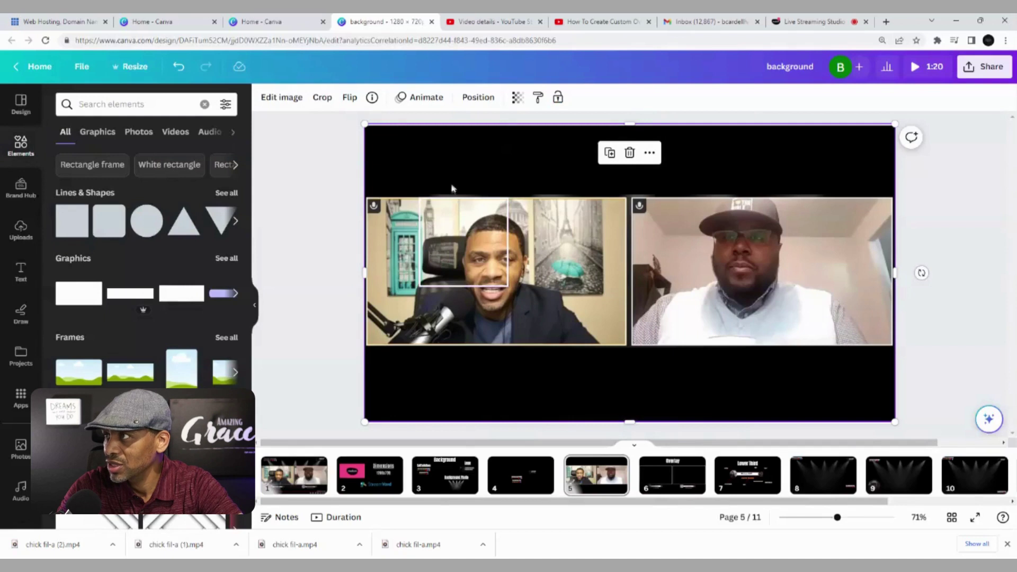
Stretch the white outlined rectangle sideways and downward so it frames the left speaker's whole video
left_click(469, 262)
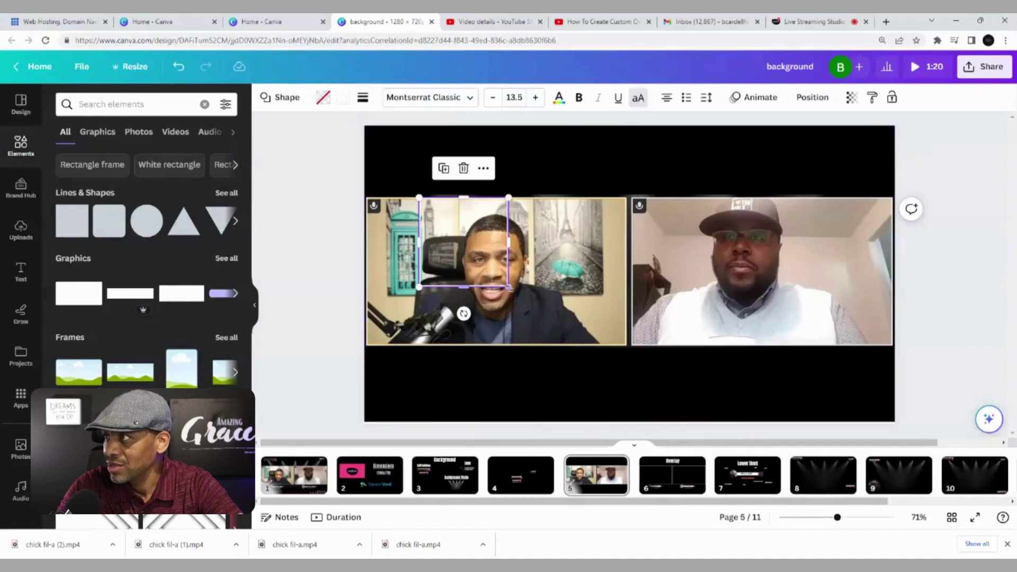
left_click_drag(508, 243, 626, 243)
left_click_drag(523, 287, 523, 346)
left_click_drag(419, 271, 365, 268)
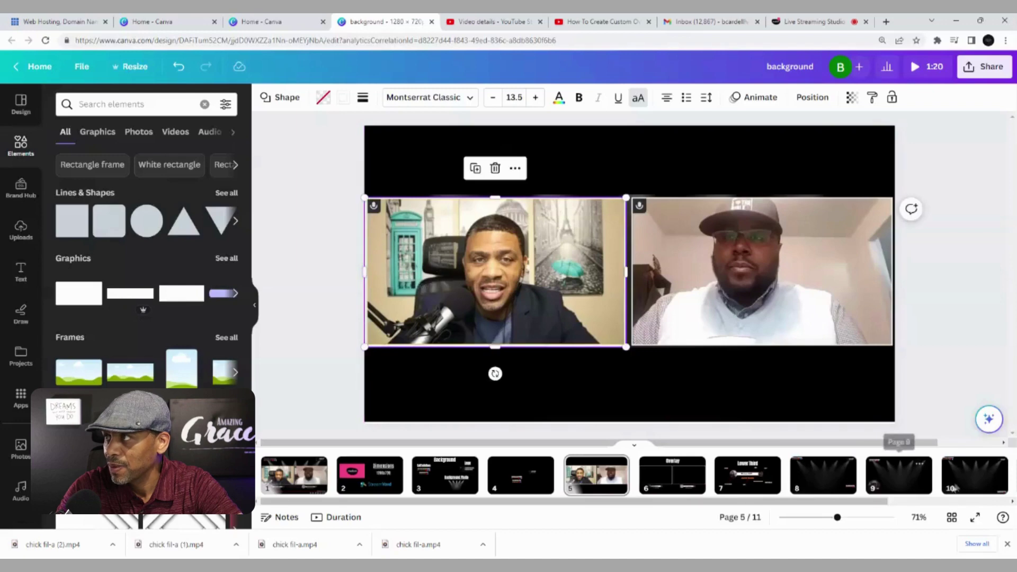
Fine-tune the white outline's horizontal position so its sides line up with the left speaker's video
left_click_drag(838, 518, 845, 518)
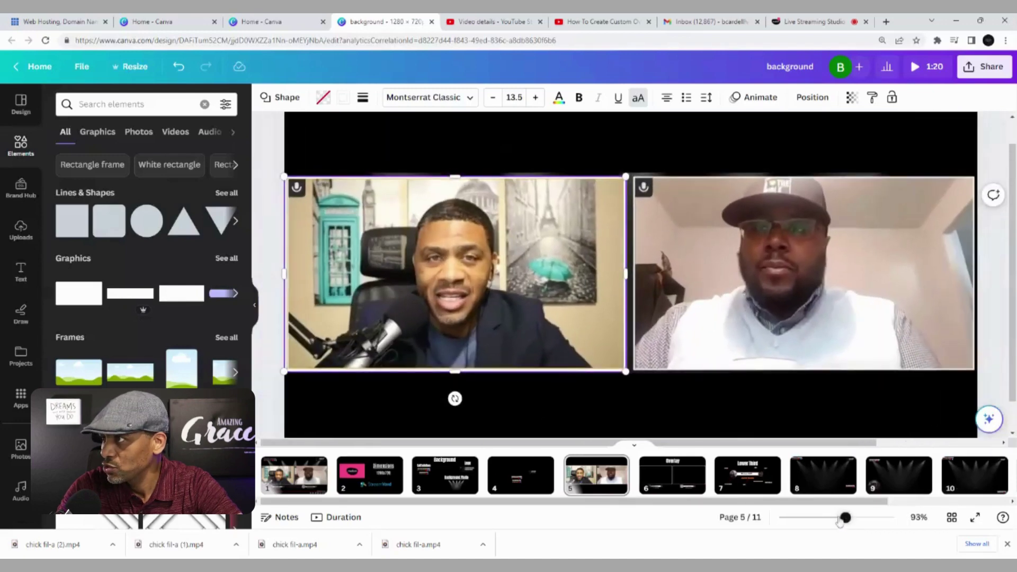
left_click(520, 397)
left_click(564, 350)
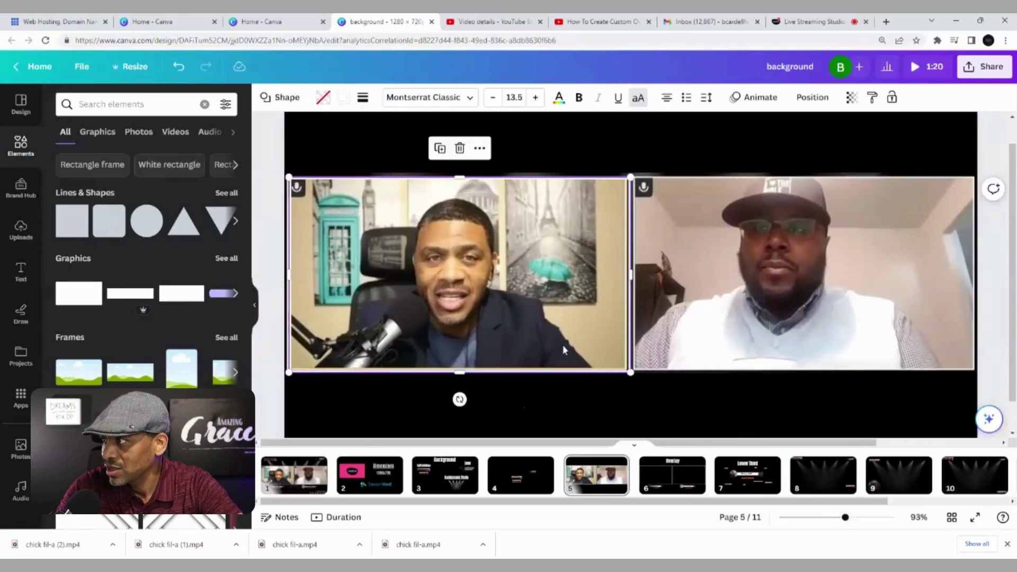
left_click(601, 392)
left_click(525, 334)
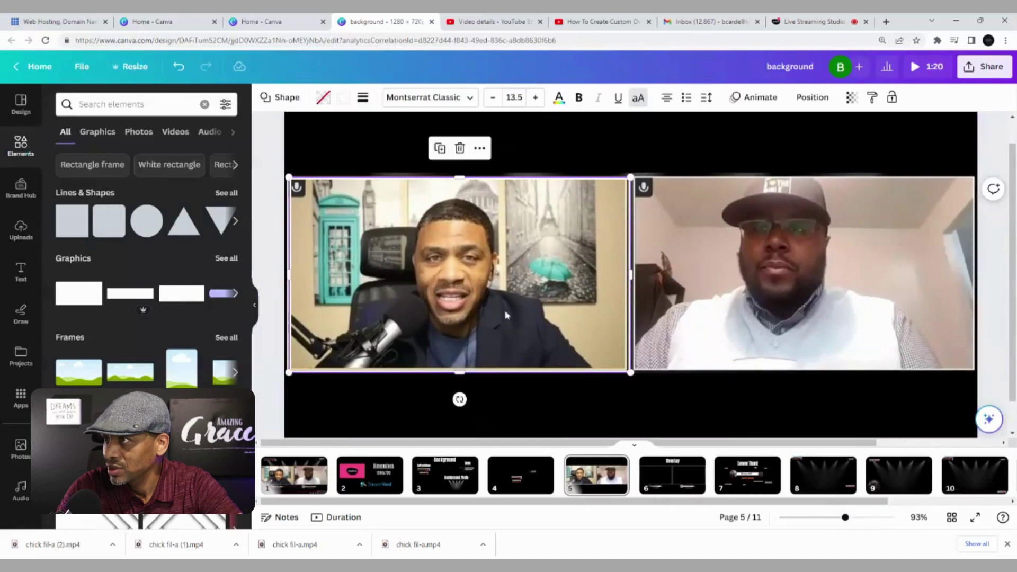
left_click(471, 319)
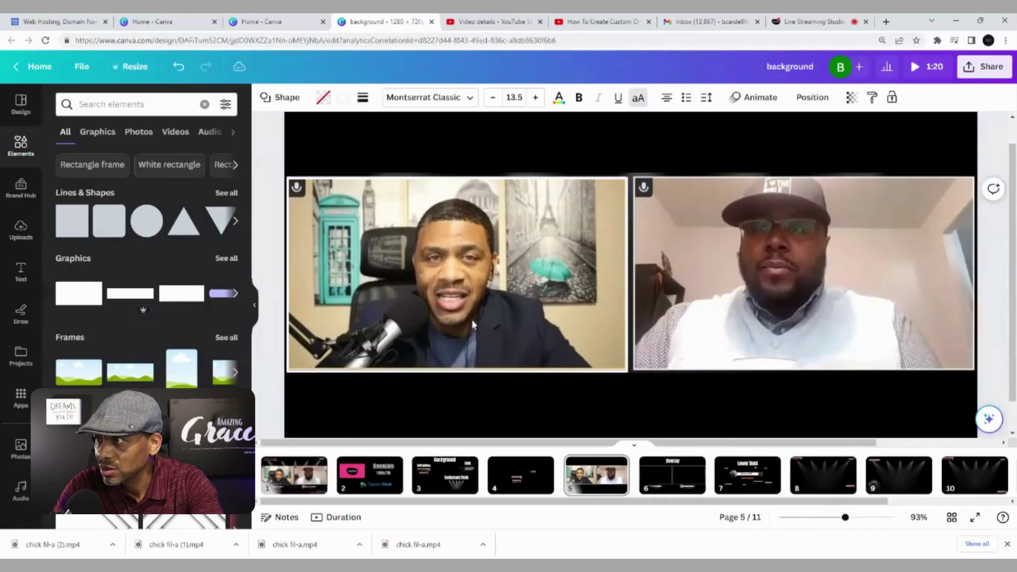
left_click(486, 348)
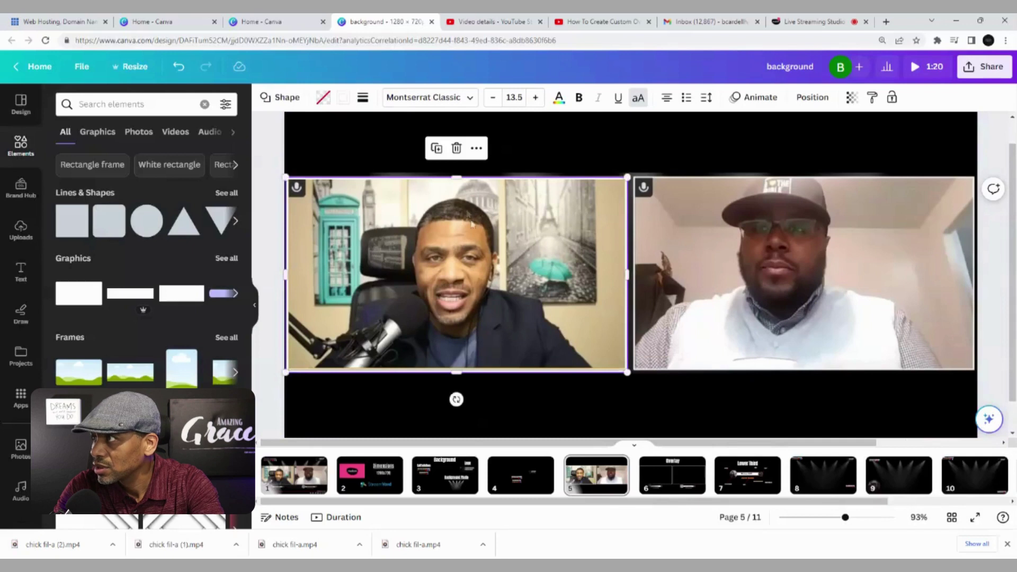
Extend the outline's upper edge slightly upward to cover the top border of the left speaker's video
left_click_drag(456, 176, 461, 175)
left_click(526, 157)
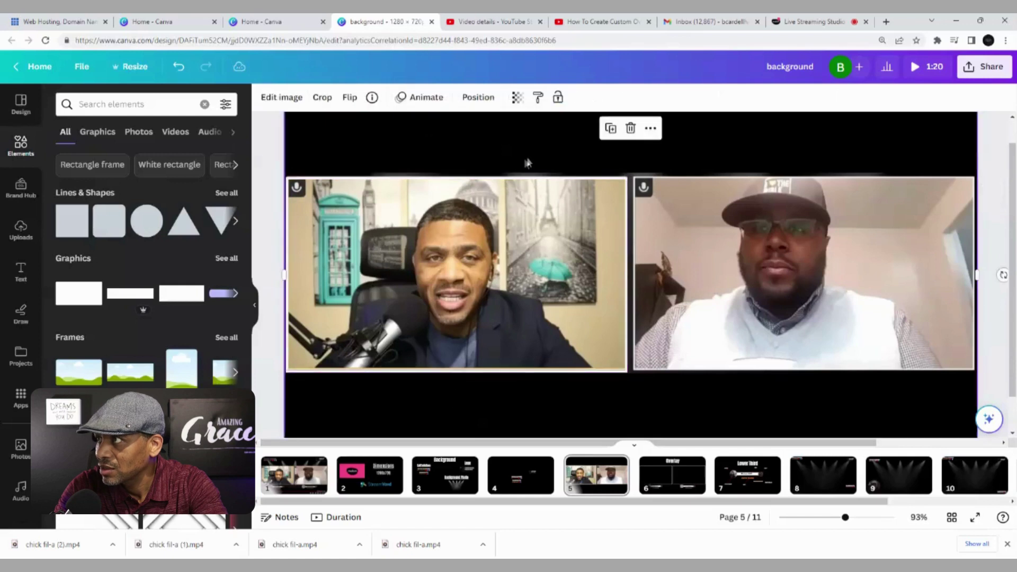
left_click(479, 200)
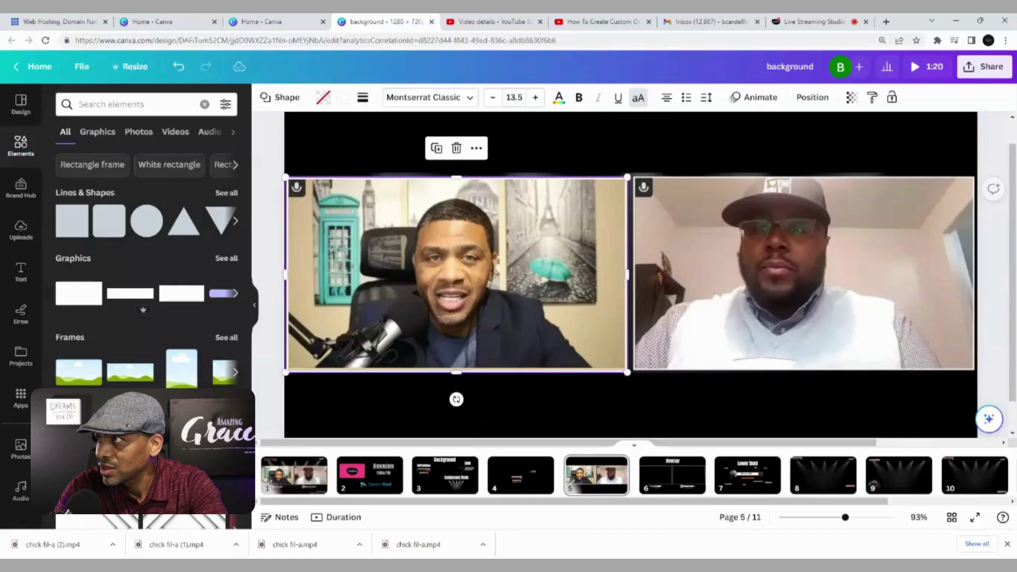
left_click_drag(456, 175, 457, 174)
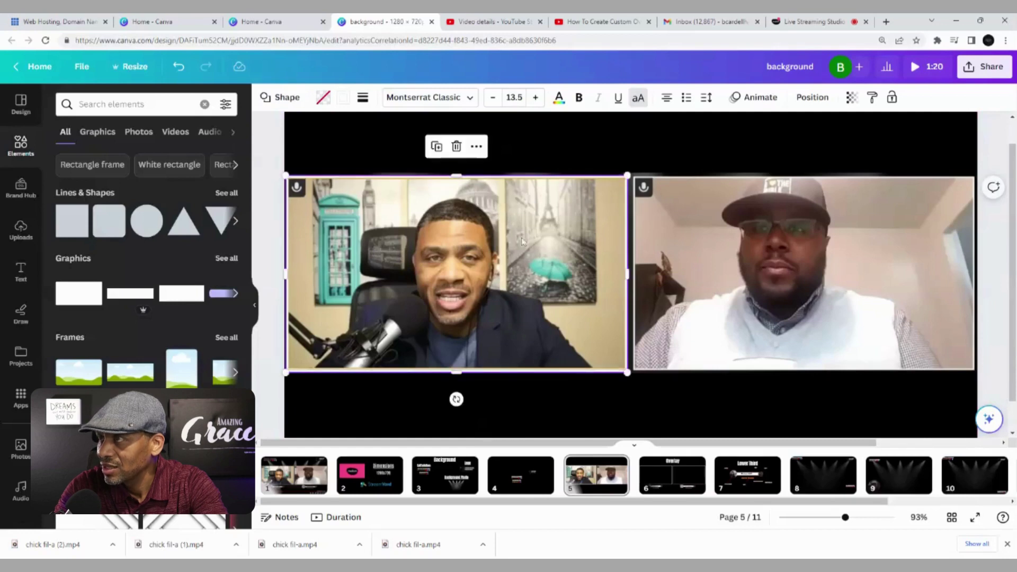
left_click(557, 405)
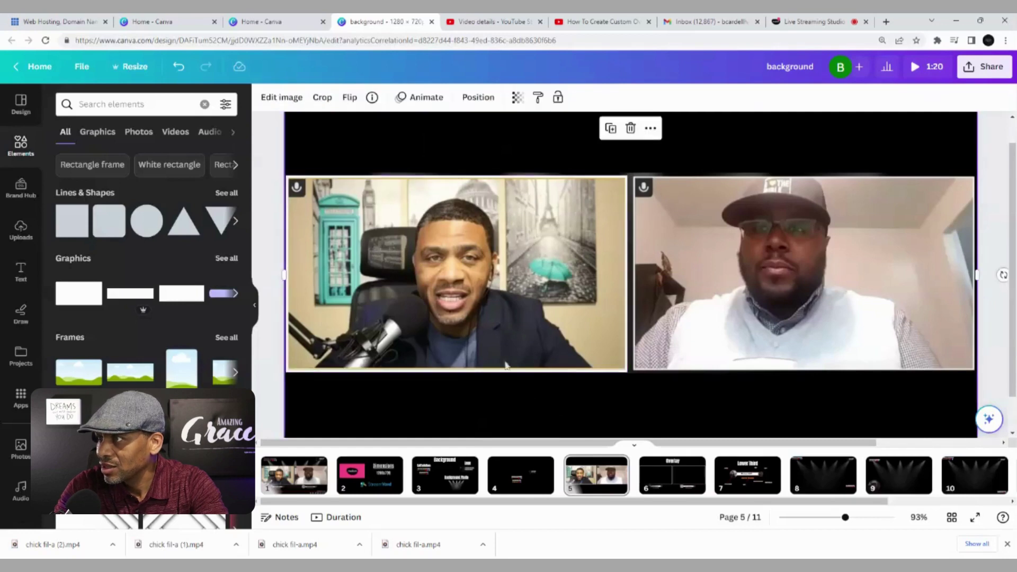
left_click(488, 272)
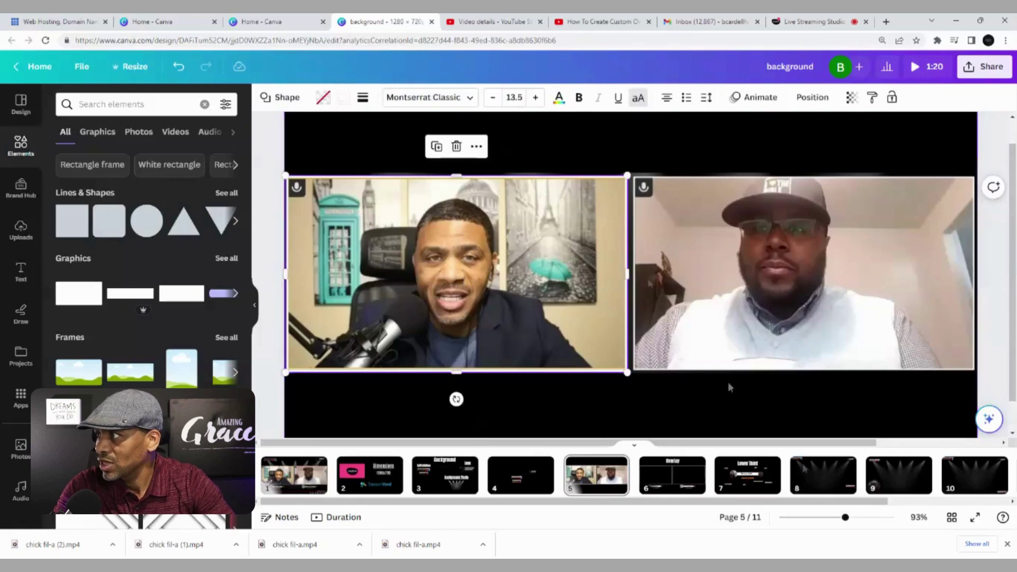
left_click_drag(846, 518, 842, 518)
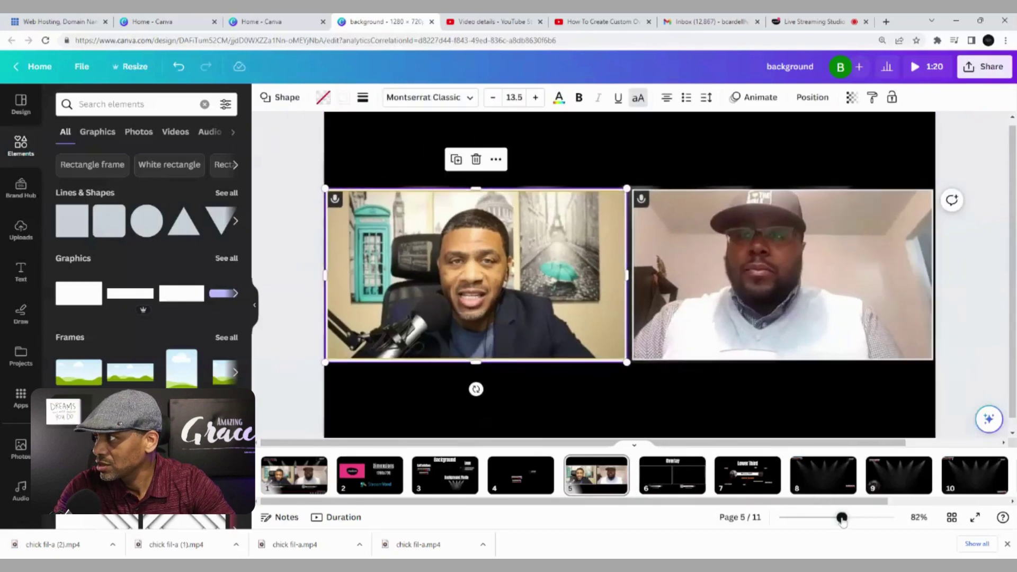
left_click(561, 419)
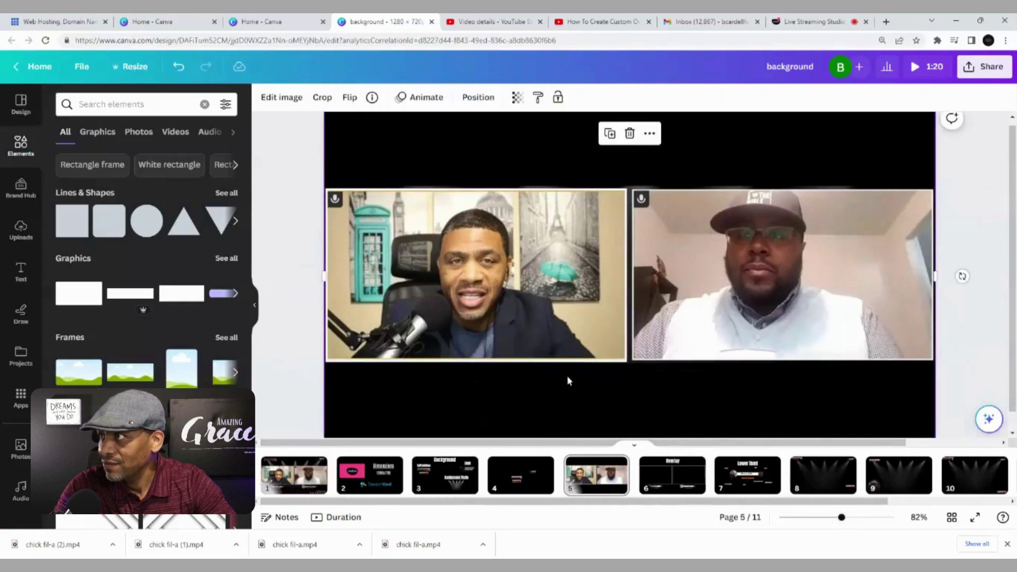
left_click(546, 359)
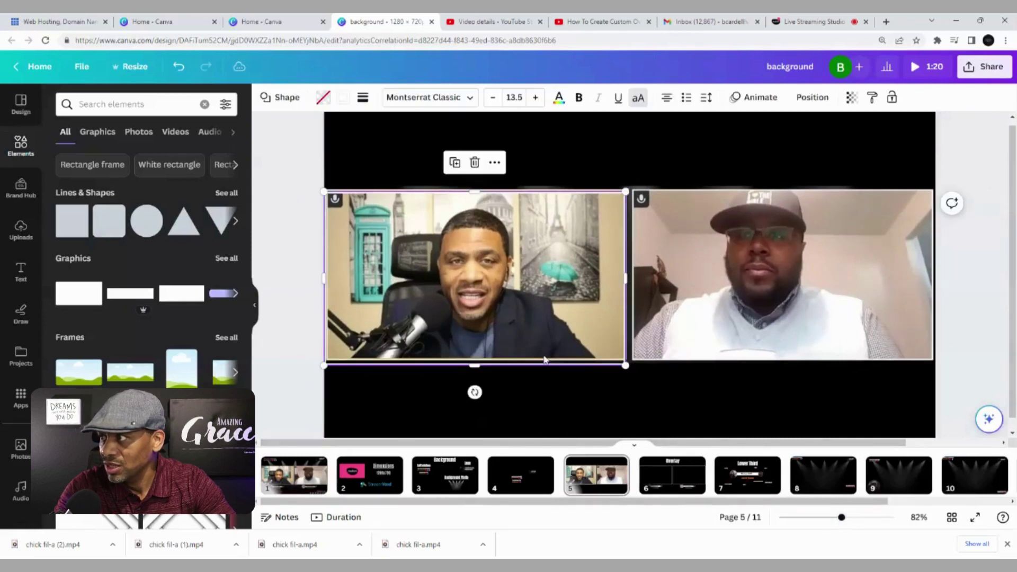
left_click(179, 66)
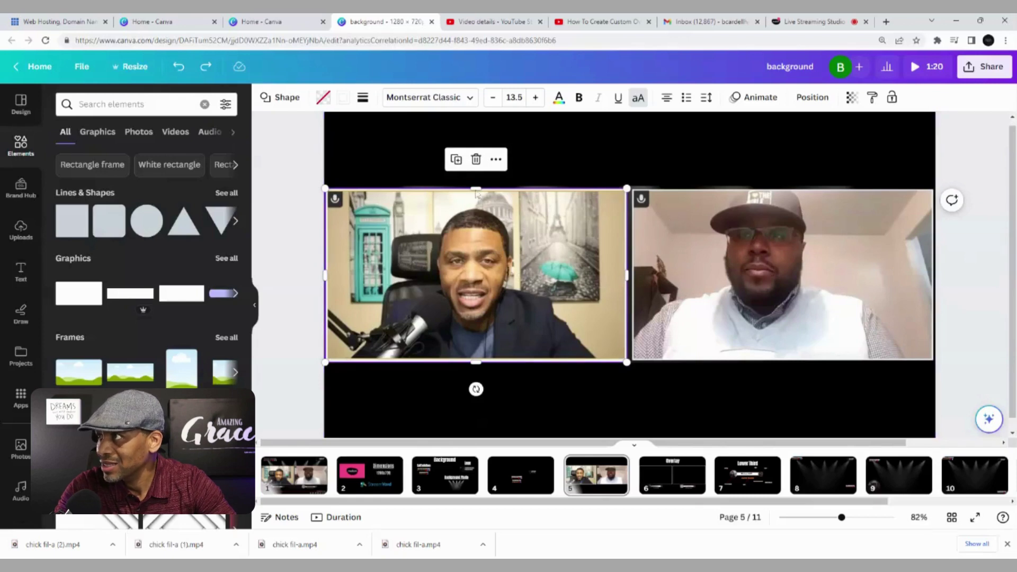
Duplicate the white outline and place the copy over the right speaker's video, level with the original
left_click(457, 160)
left_click_drag(468, 258, 737, 253)
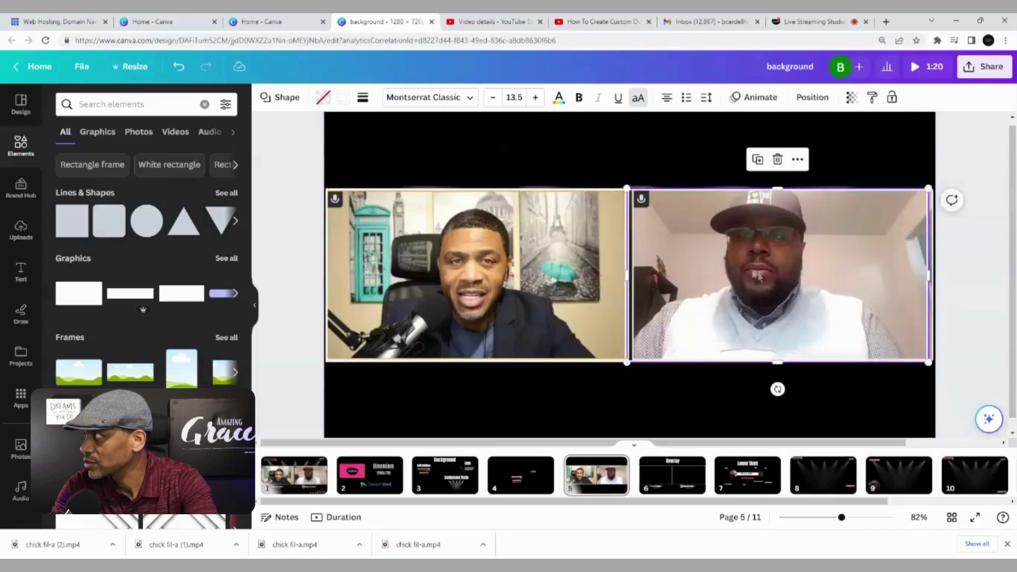
left_click(738, 392)
Nudge the copied outline rightward until it lines up with the edges of the right speaker's video
left_click(724, 337)
key("Right")
key("Right")
key("Right")
key("Right")
key("Right")
key("Right")
key("Right")
key("Right")
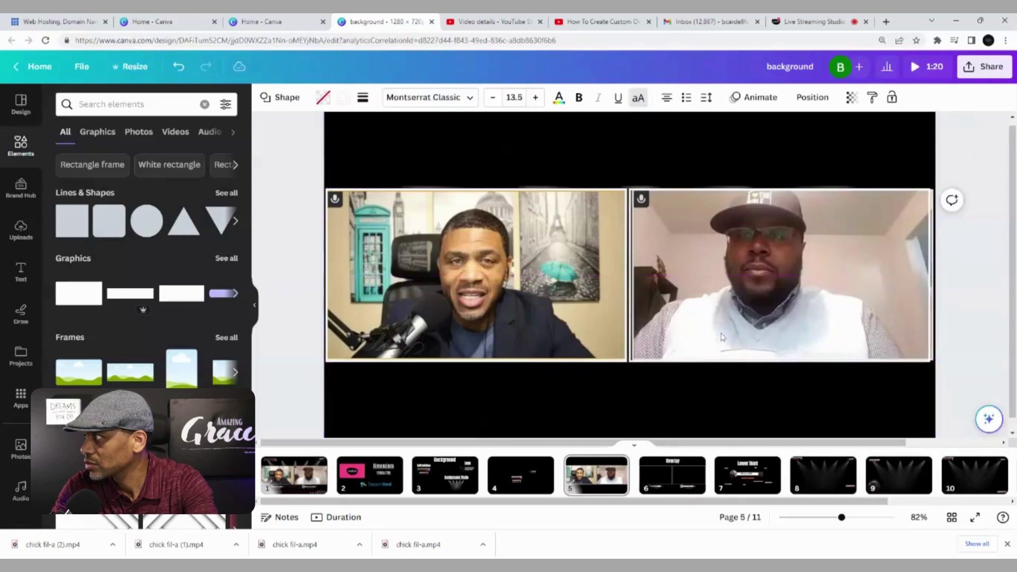
key("Right")
left_click(713, 393)
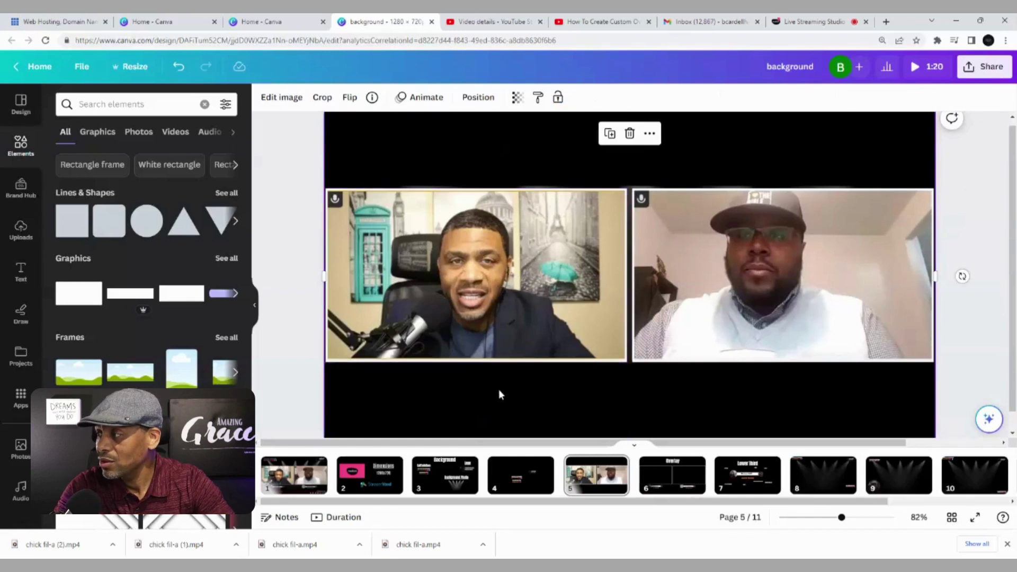
Open page 7 and examine how the example lower third is built, with the side panel collapsed
scroll(577, 395, "down", 1)
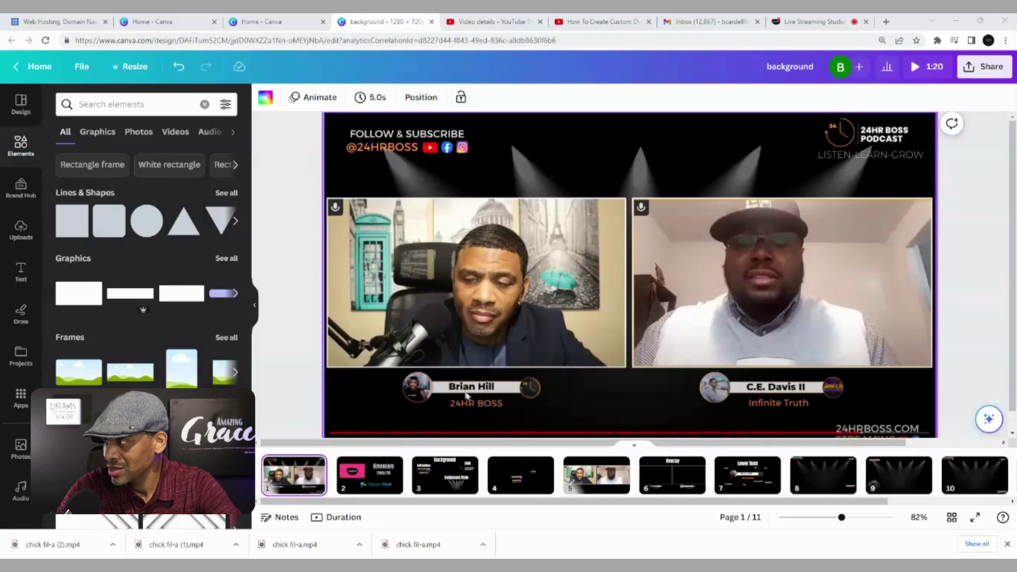
left_click(739, 485)
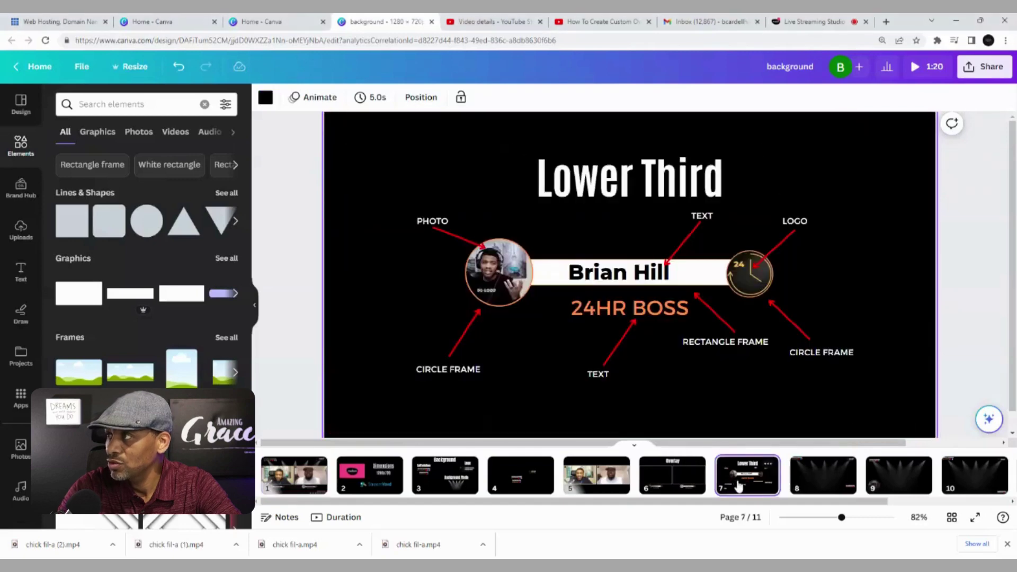
left_click(252, 307)
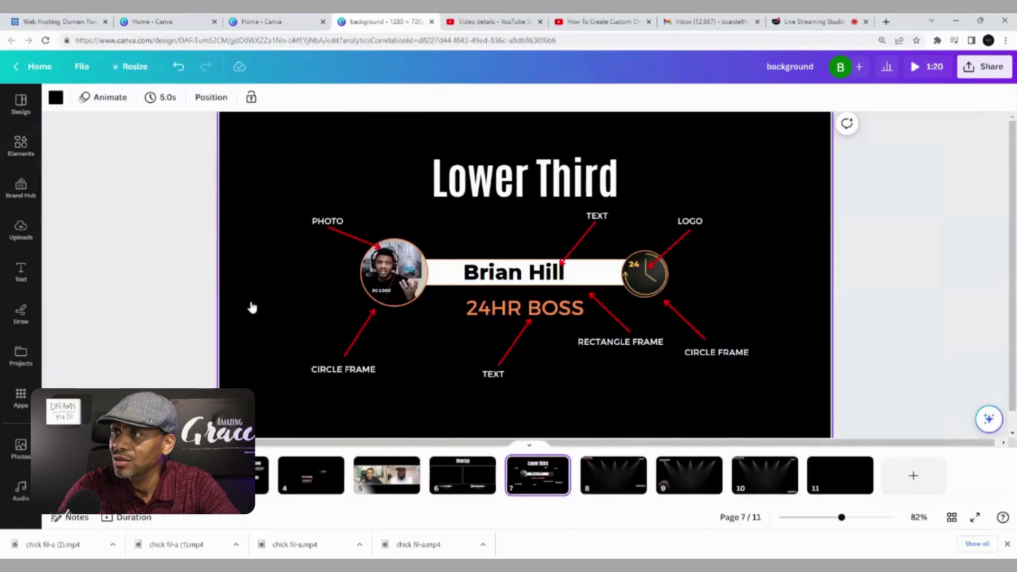
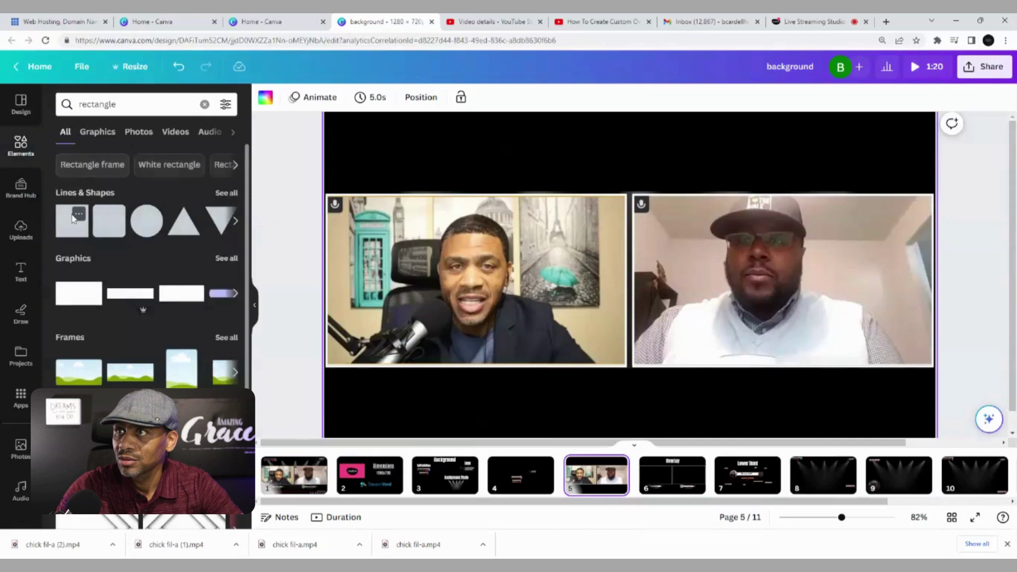
Add a new rectangle shape from the element library to page 5
left_click(125, 105)
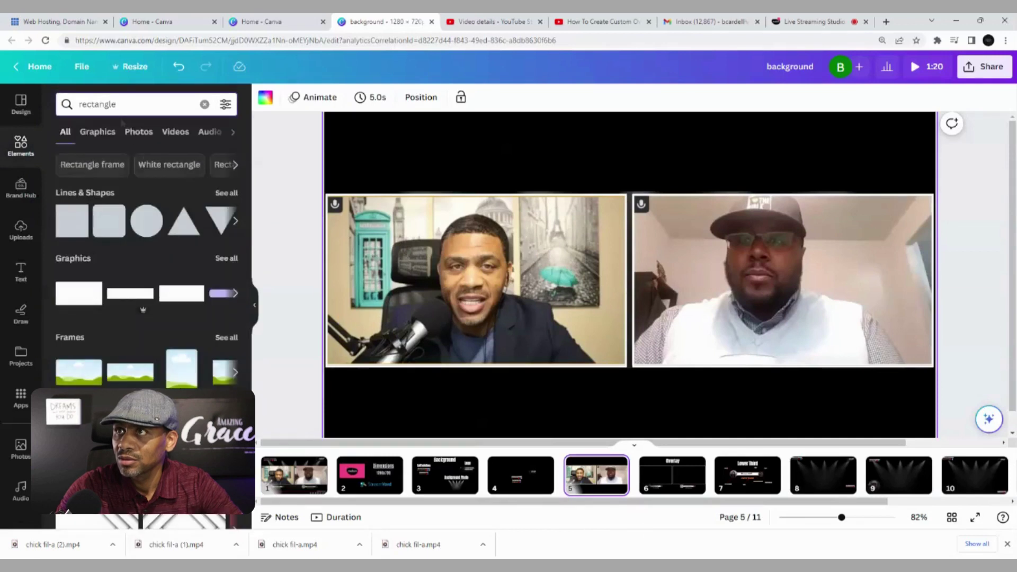
left_click(125, 105)
left_click(113, 159)
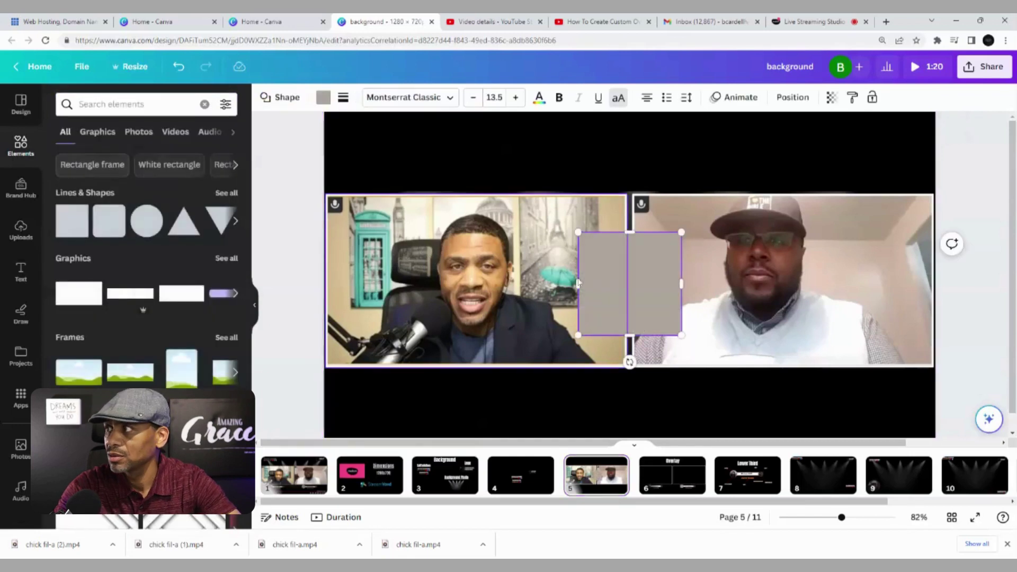
Flatten the new rectangle into a thin bar and place it below the left speaker's video, roughly centred
left_click_drag(631, 232, 630, 320)
left_click_drag(641, 366, 492, 420)
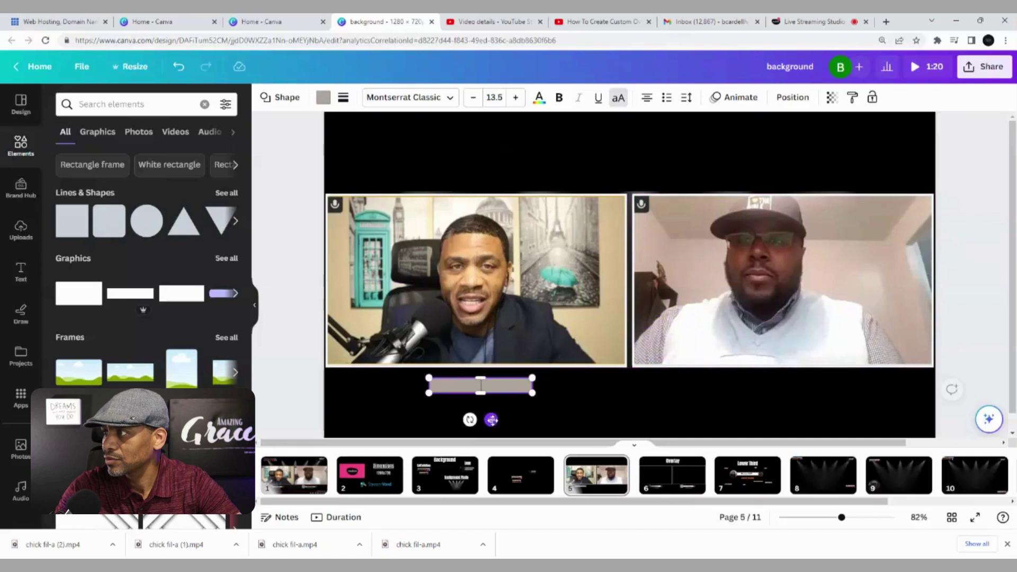
left_click(574, 398)
left_click(473, 389)
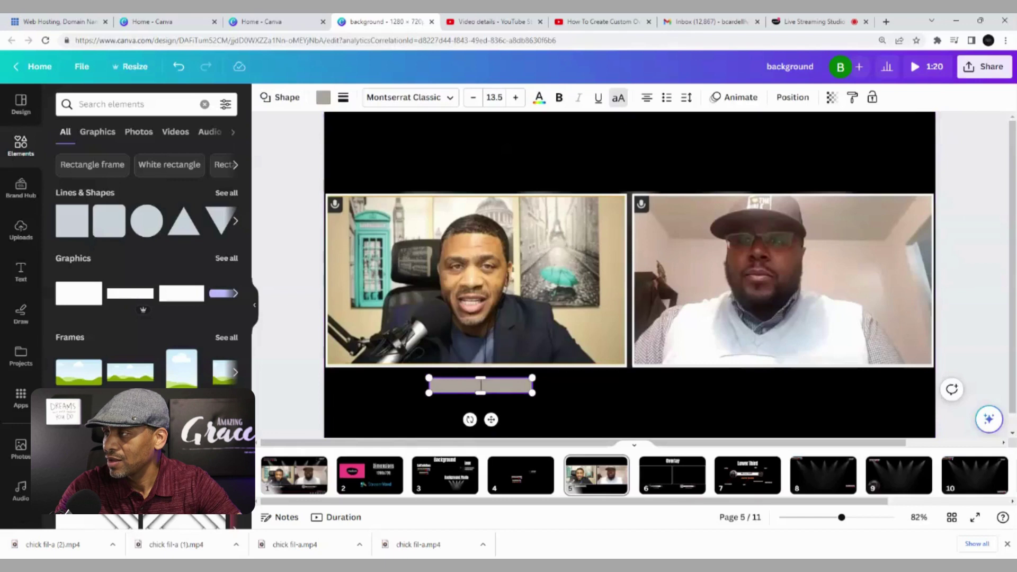
Fill the thin bar below the left speaker's video with white from the document colours
left_click(343, 97)
left_click(324, 99)
left_click(323, 98)
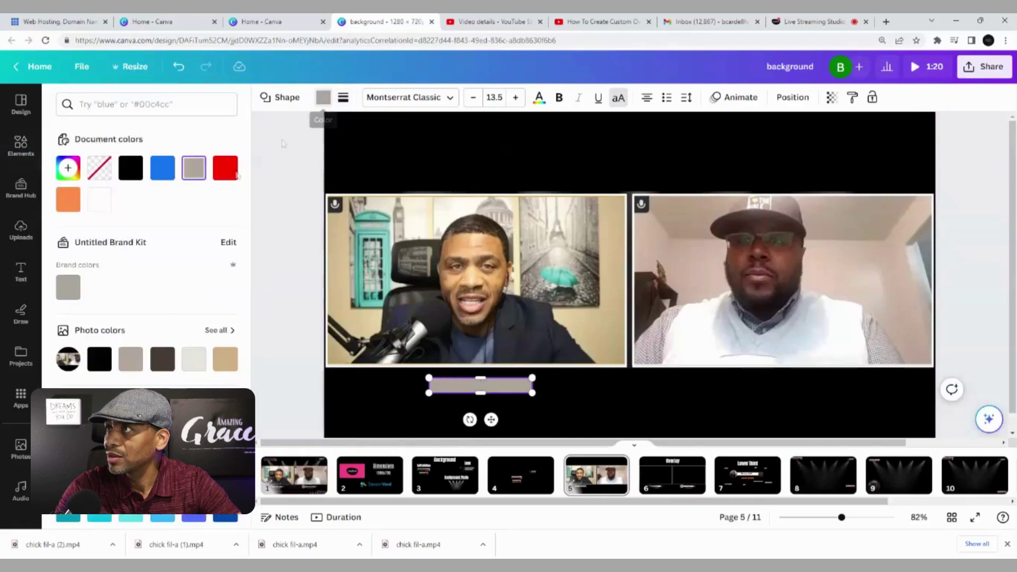
left_click(98, 200)
left_click(564, 407)
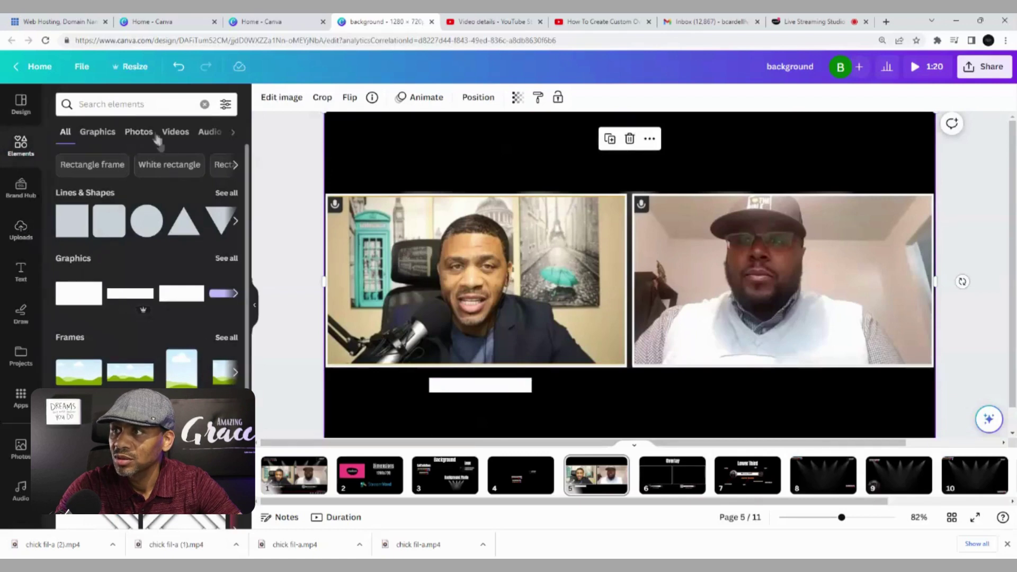
Search the element library for frames and add a plain circular picture frame to page 5
left_click(127, 104)
type("frame")
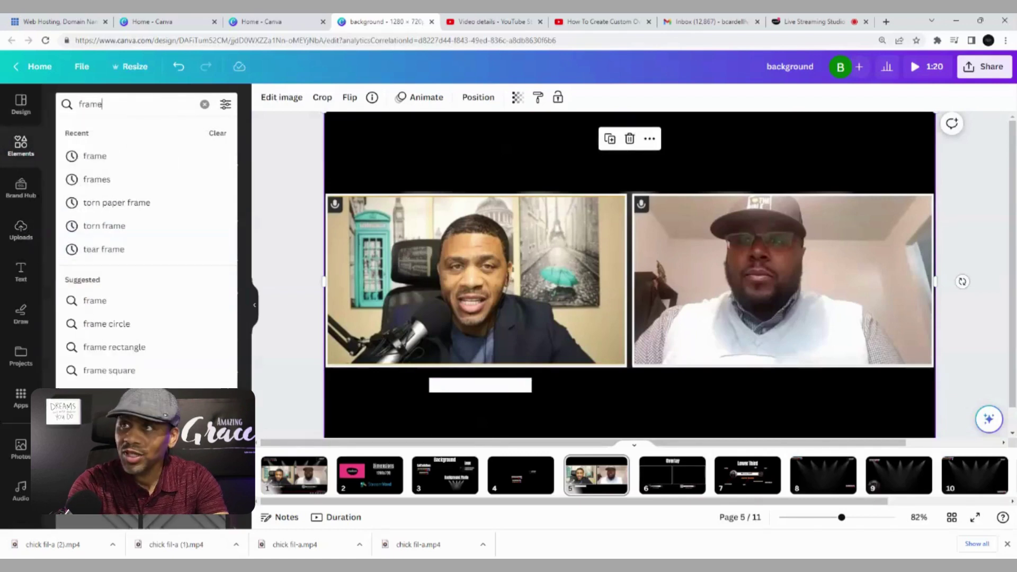
type("s")
key("Return")
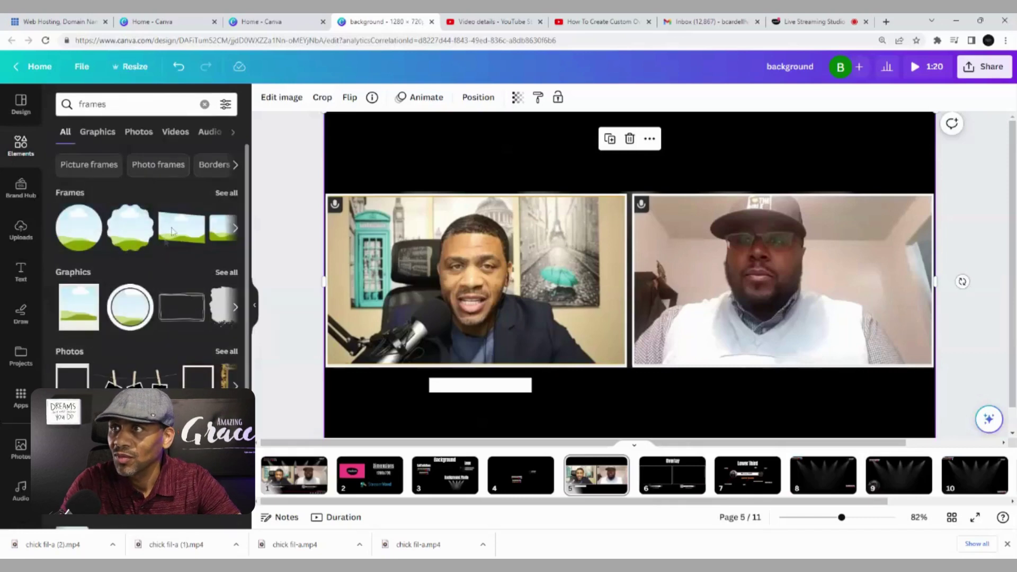
left_click(231, 192)
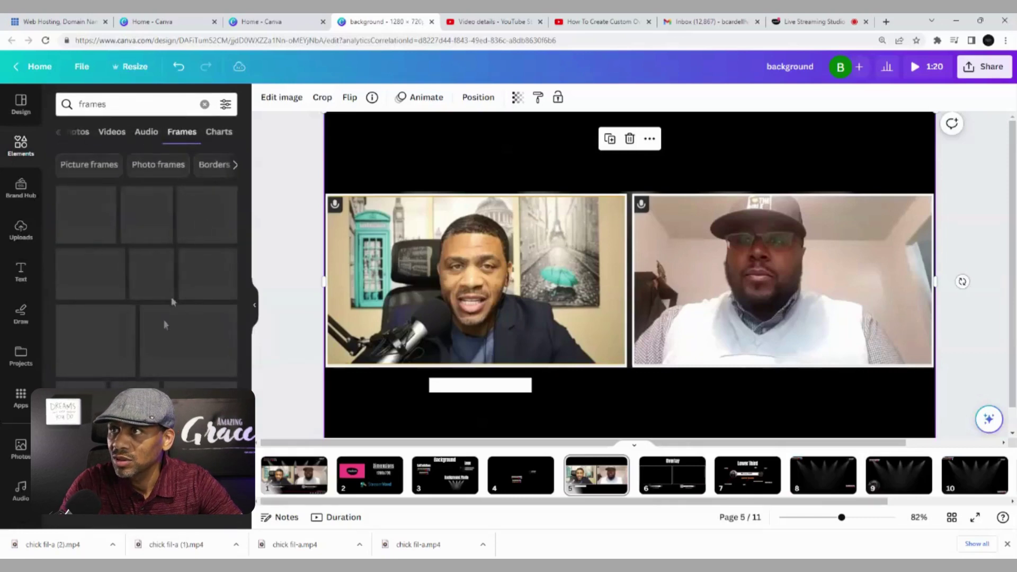
scroll(160, 338, "down", 10)
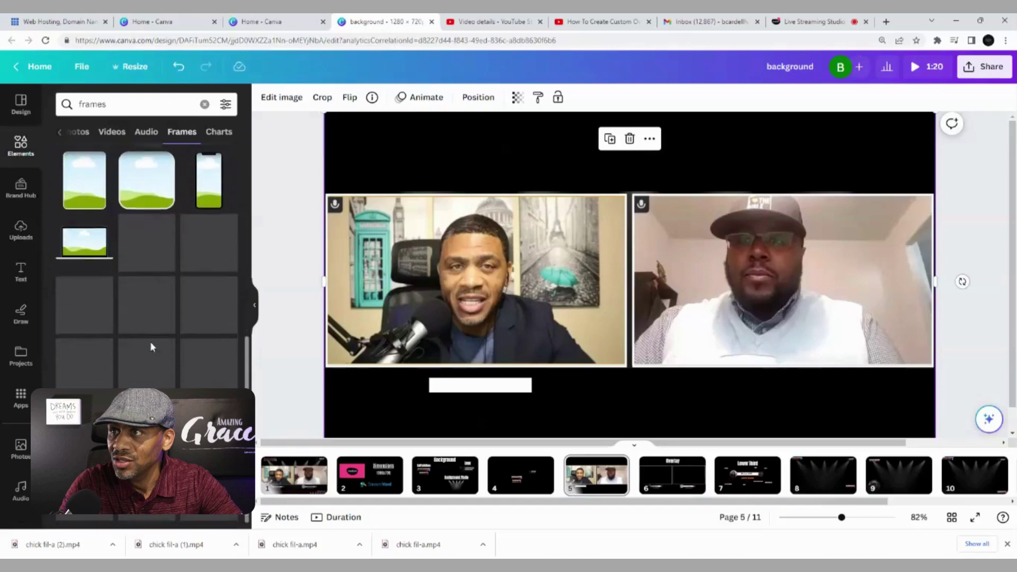
scroll(152, 352, "down", 5)
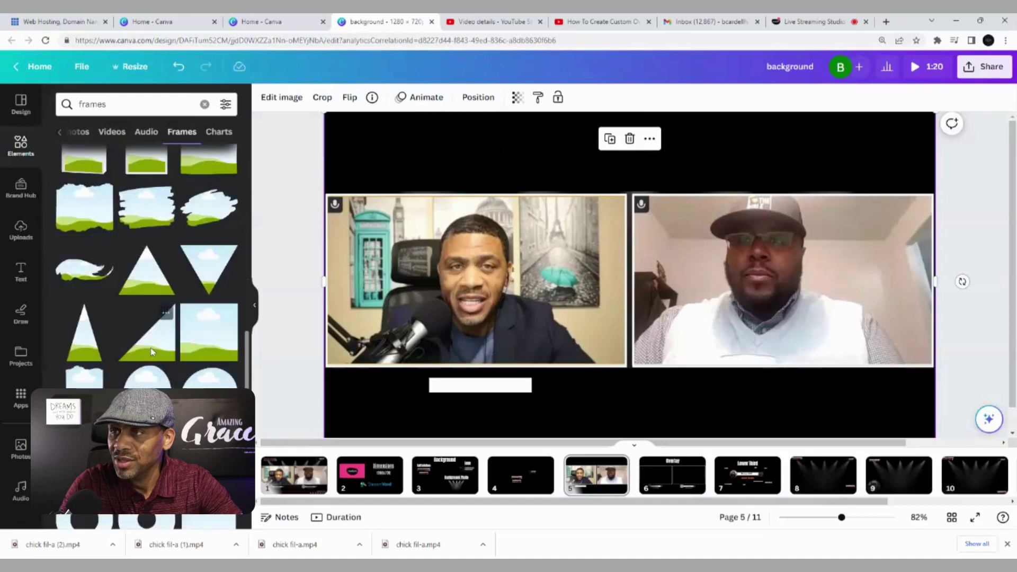
scroll(152, 354, "down", 6)
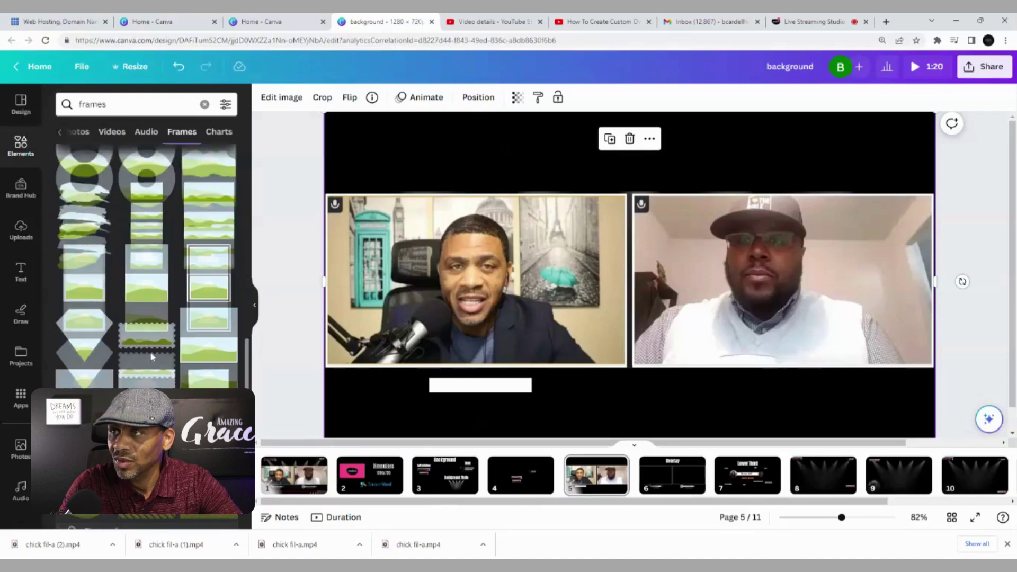
scroll(150, 362, "down", 1)
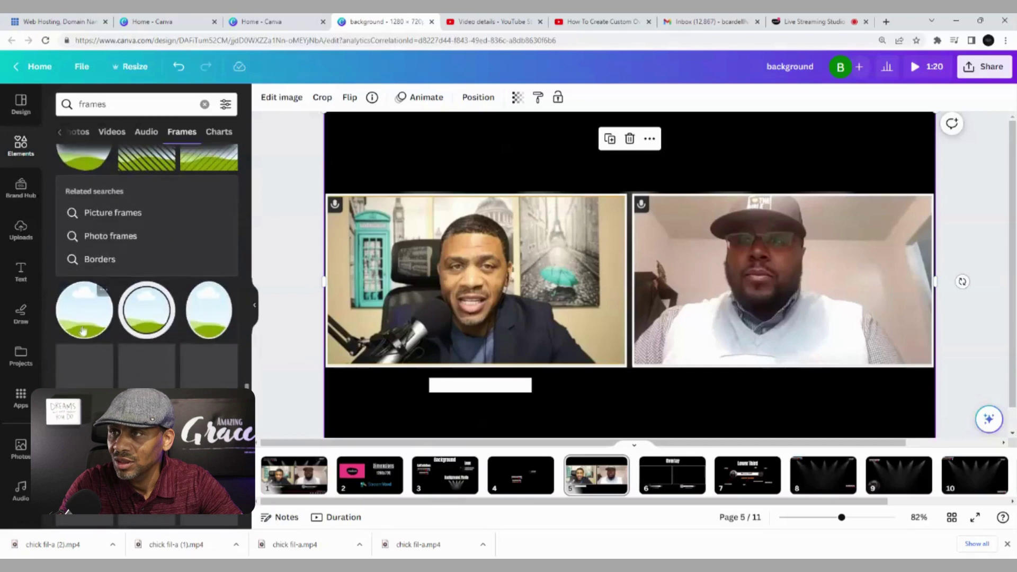
left_click(84, 318)
Shrink the circular frame and join it to the left end of the white bar below the left speaker's video
left_click_drag(623, 256, 589, 327)
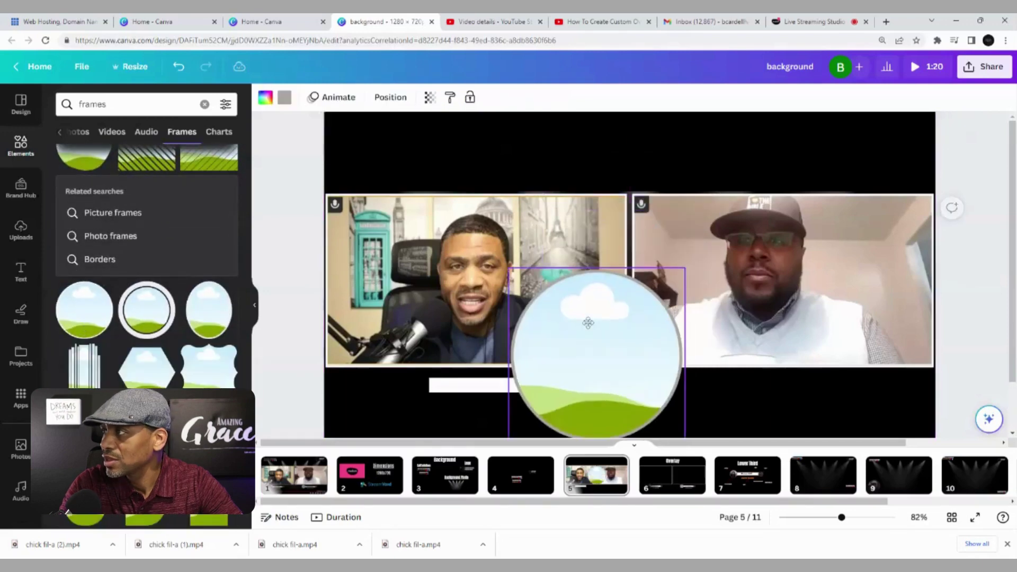
left_click_drag(681, 268, 407, 385)
left_click_drag(477, 385, 468, 393)
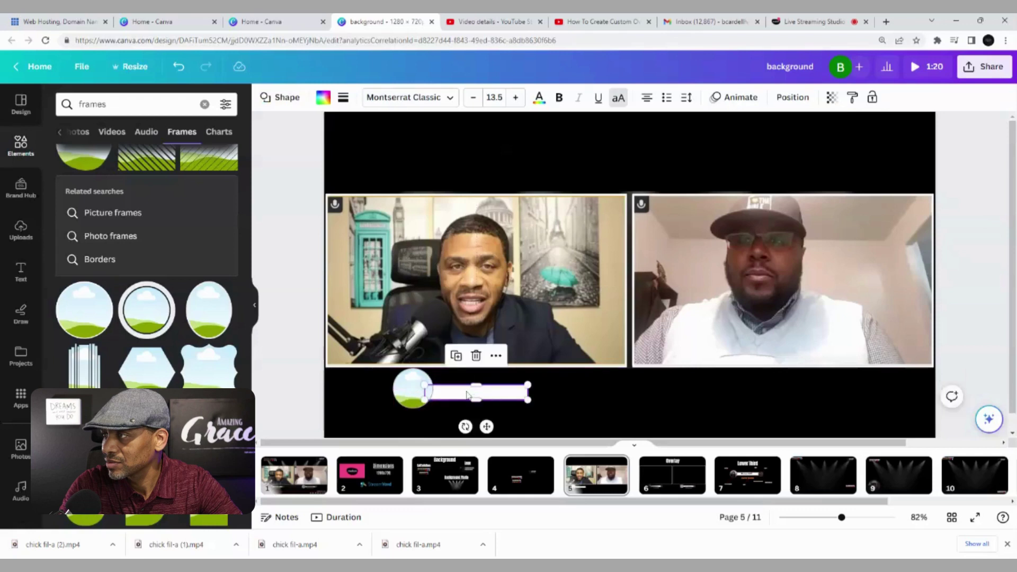
left_click(554, 380)
left_click(513, 396)
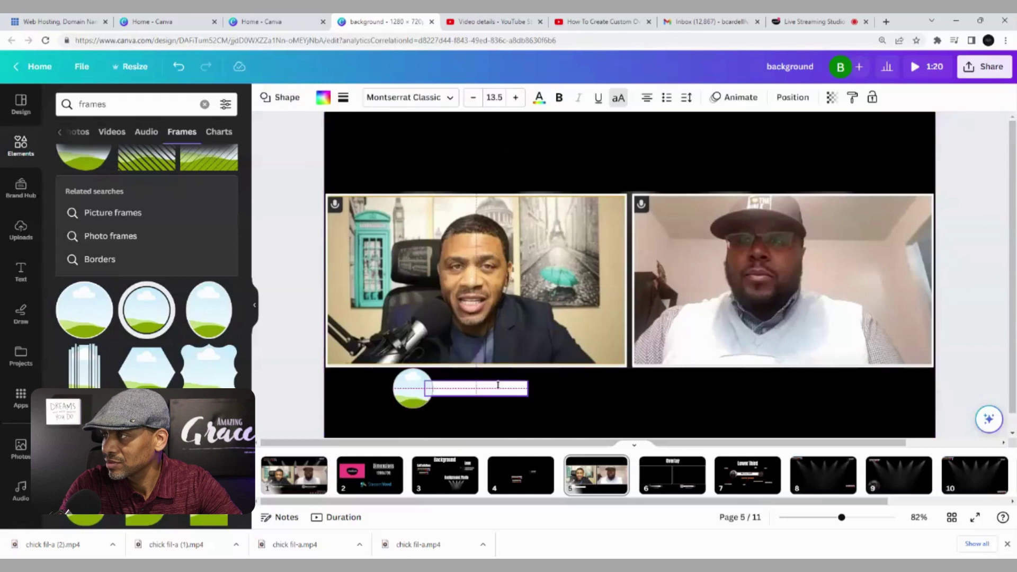
left_click(528, 405)
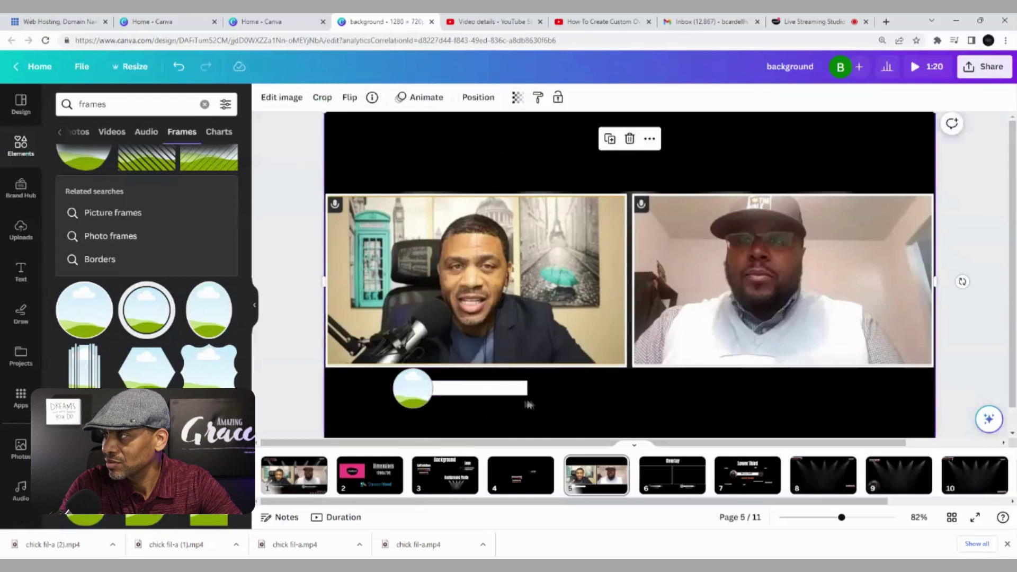
left_click(469, 394)
left_click_drag(468, 394, 474, 393)
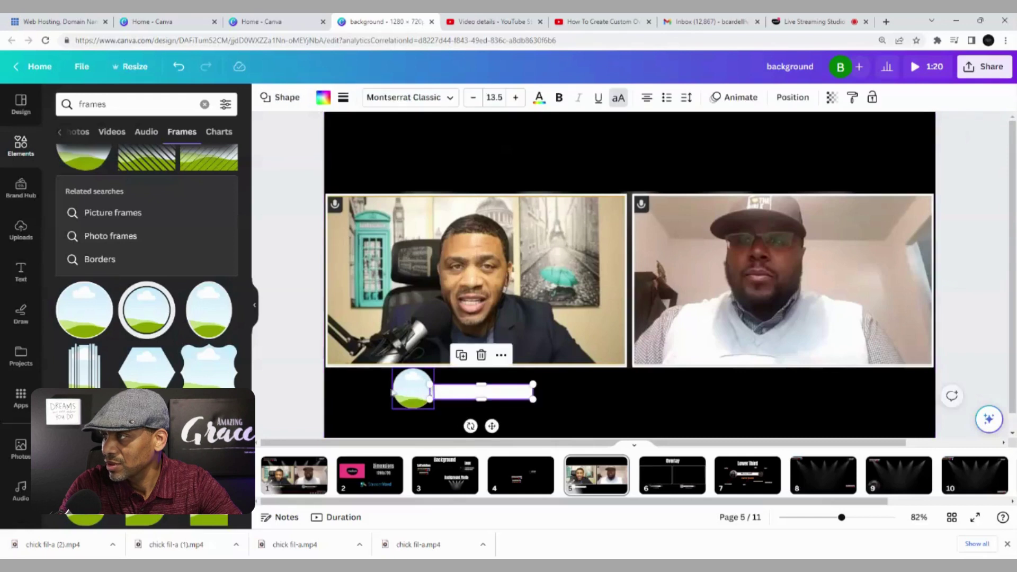
left_click(403, 379)
left_click(408, 384)
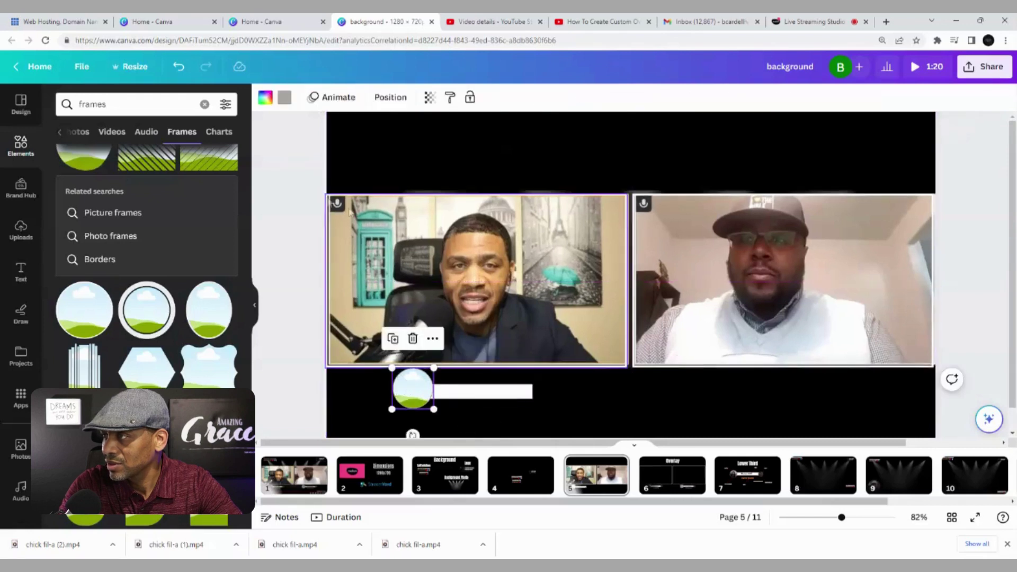
left_click(179, 71)
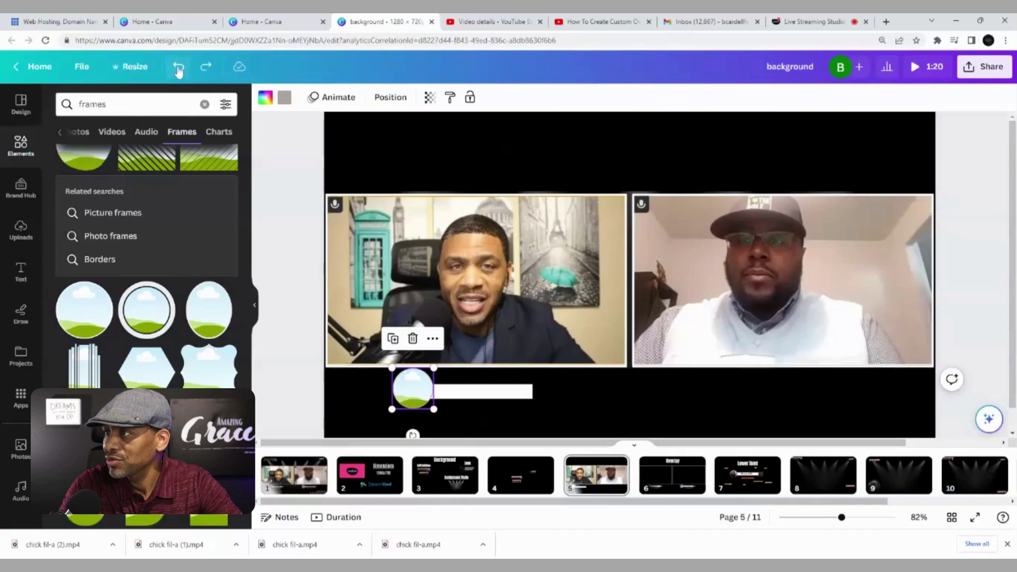
Shrink the circular frame slightly so that it is vertically centred on the white bar's left end
left_click(598, 389)
left_click(412, 395)
left_click_drag(393, 367, 401, 377)
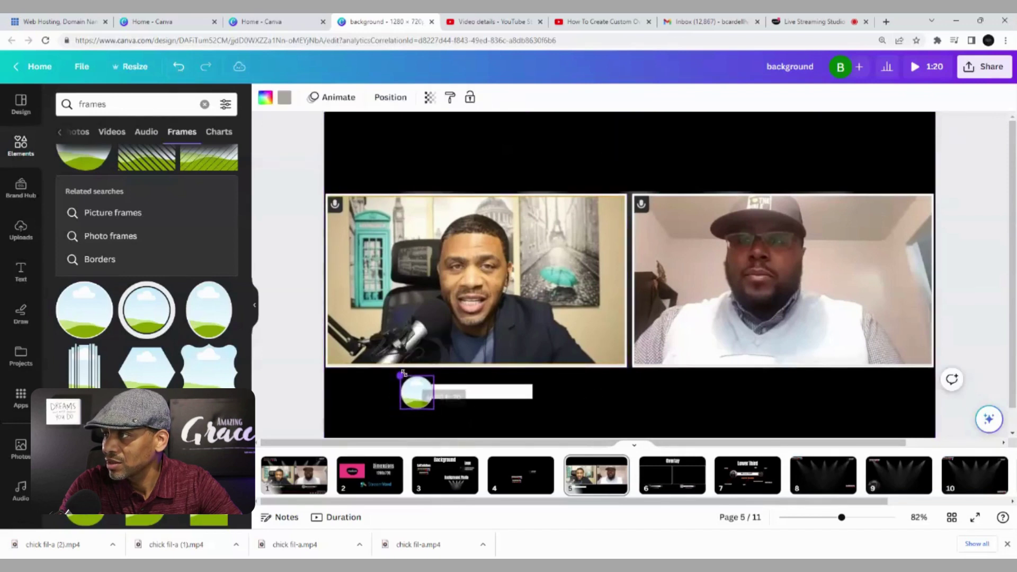
left_click(554, 407)
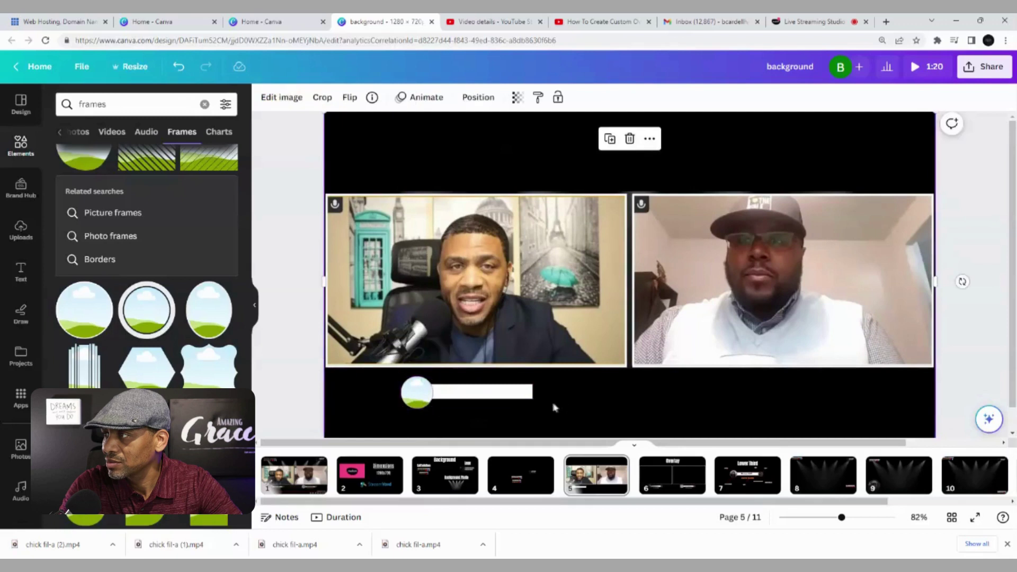
left_click(427, 398)
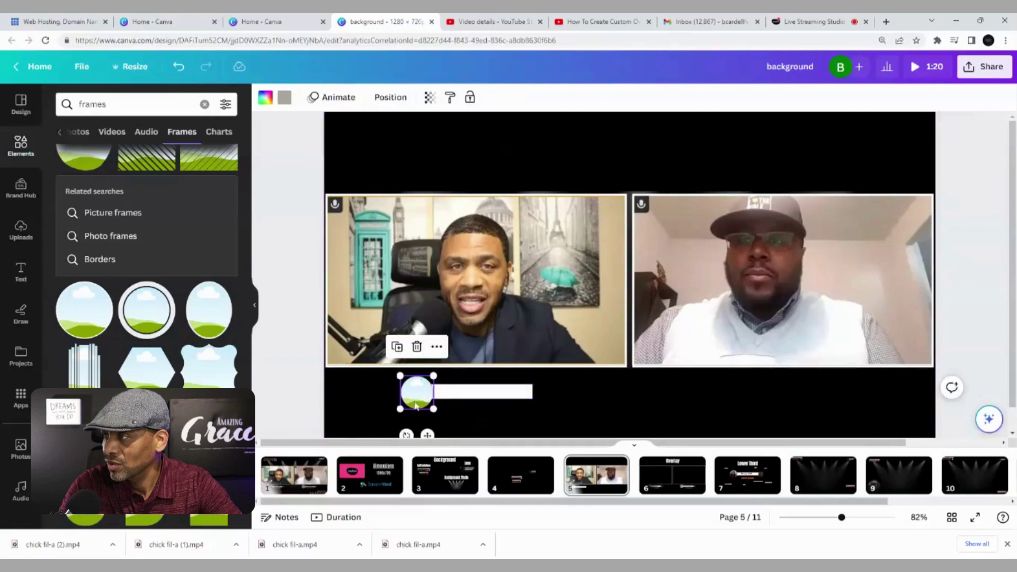
left_click(284, 99)
left_click(592, 409)
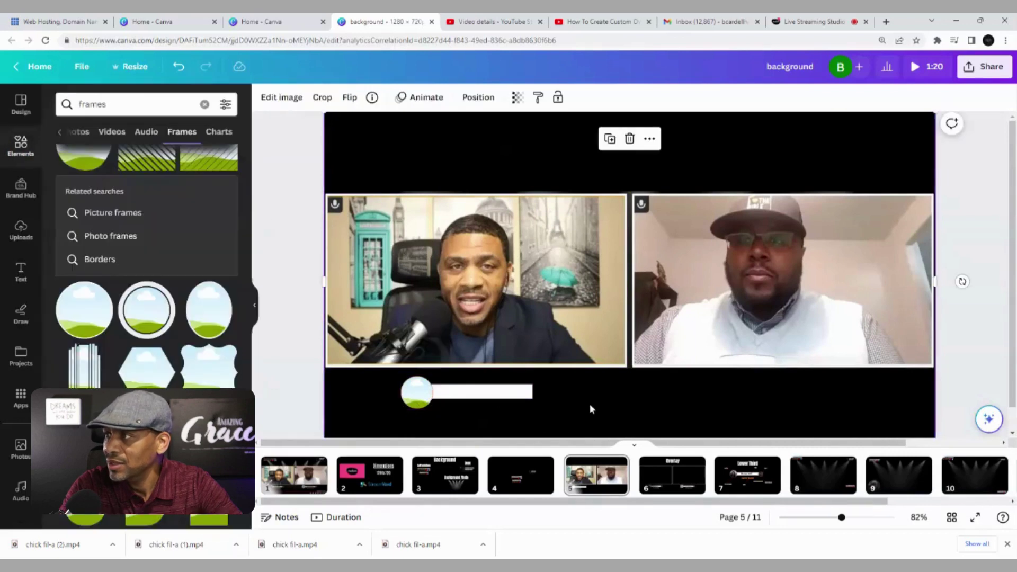
left_click(504, 400)
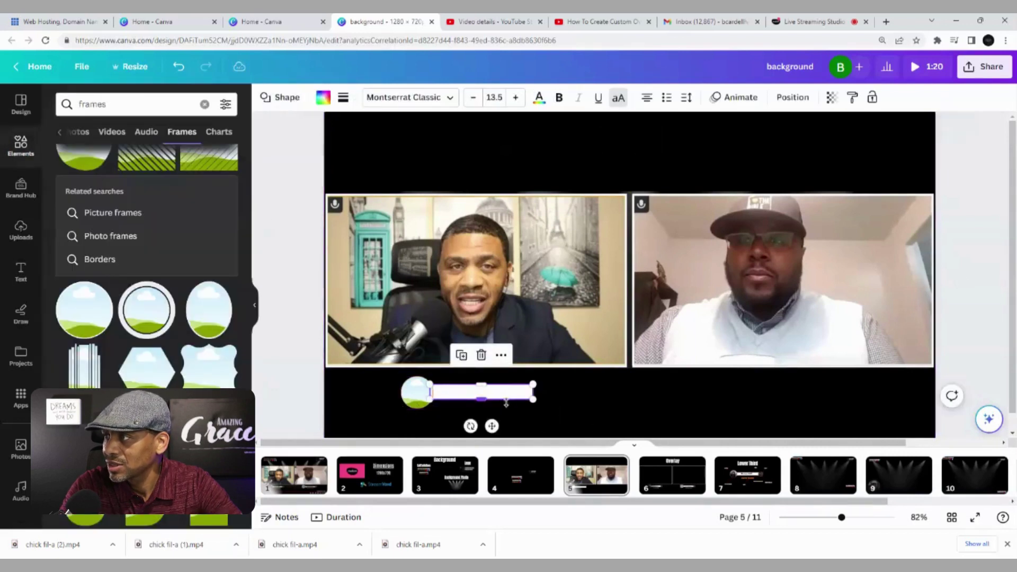
Add a new text box to page 5 and place it directly below the white bar
left_click(17, 276)
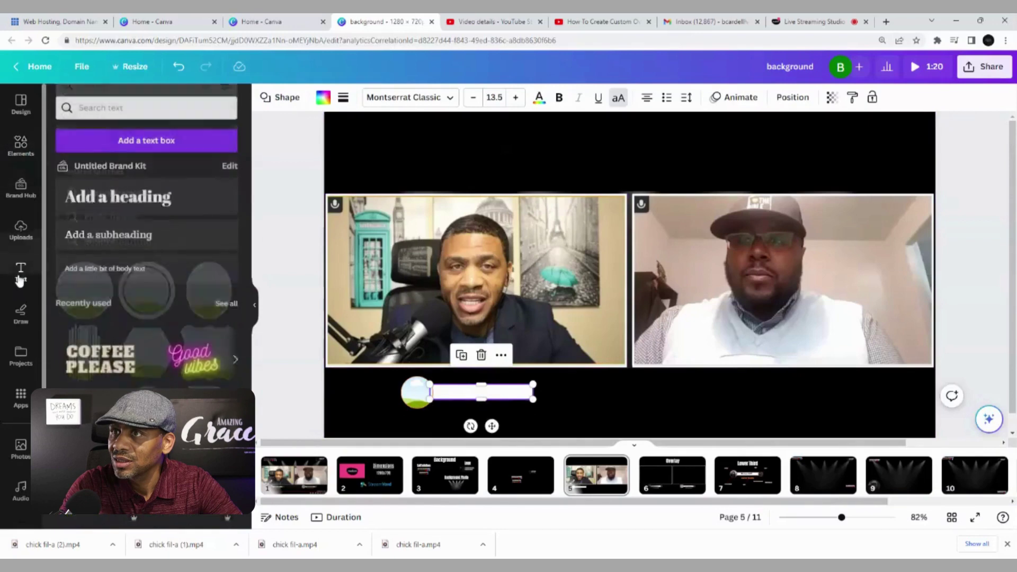
left_click(122, 104)
type("l")
key("BackSpace")
left_click(284, 226)
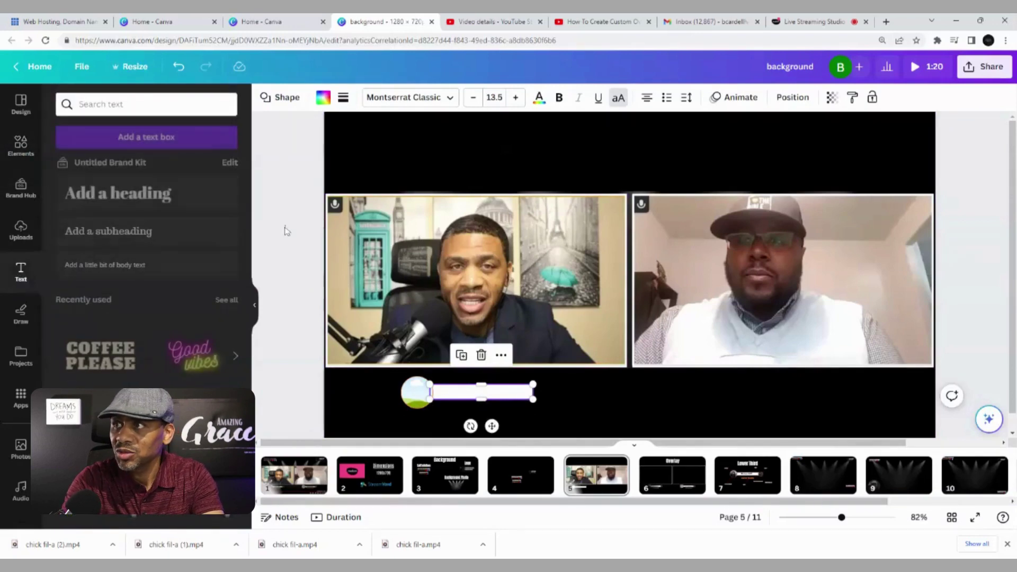
left_click(150, 137)
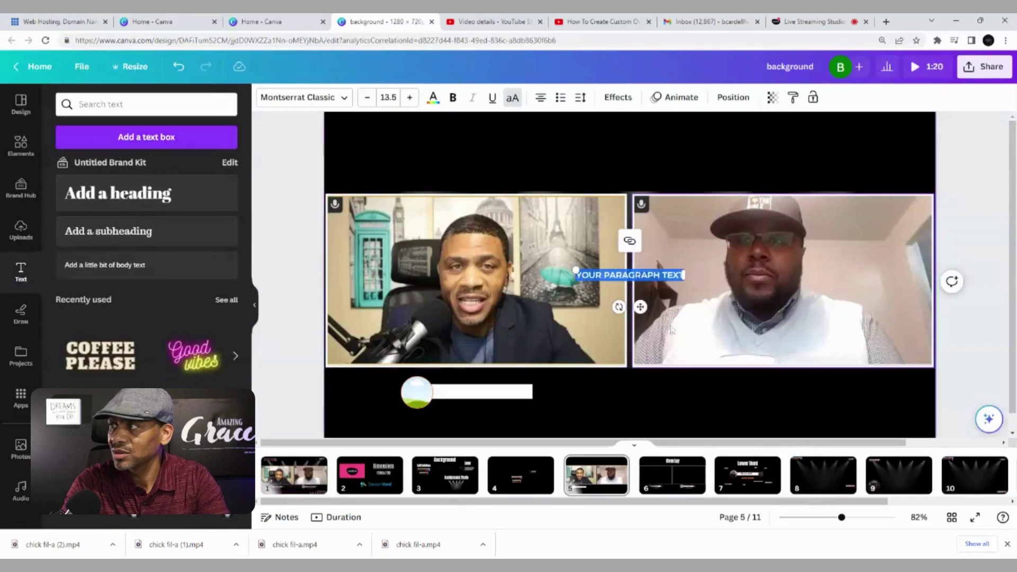
left_click_drag(640, 307, 503, 447)
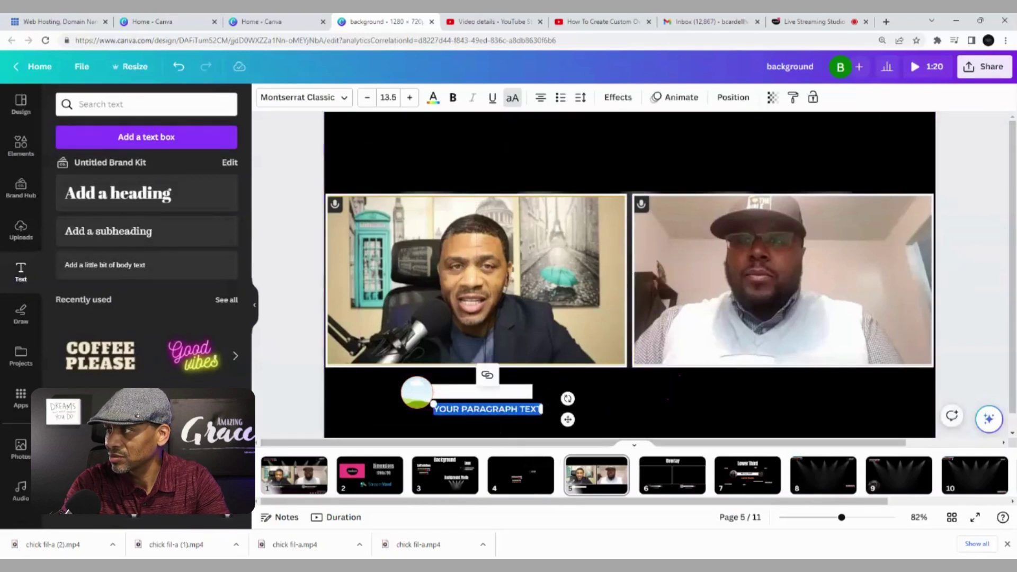
Replace the placeholder text in the box below the white bar with the speaker's full name, in white
double_click(490, 409)
key("BackSpace")
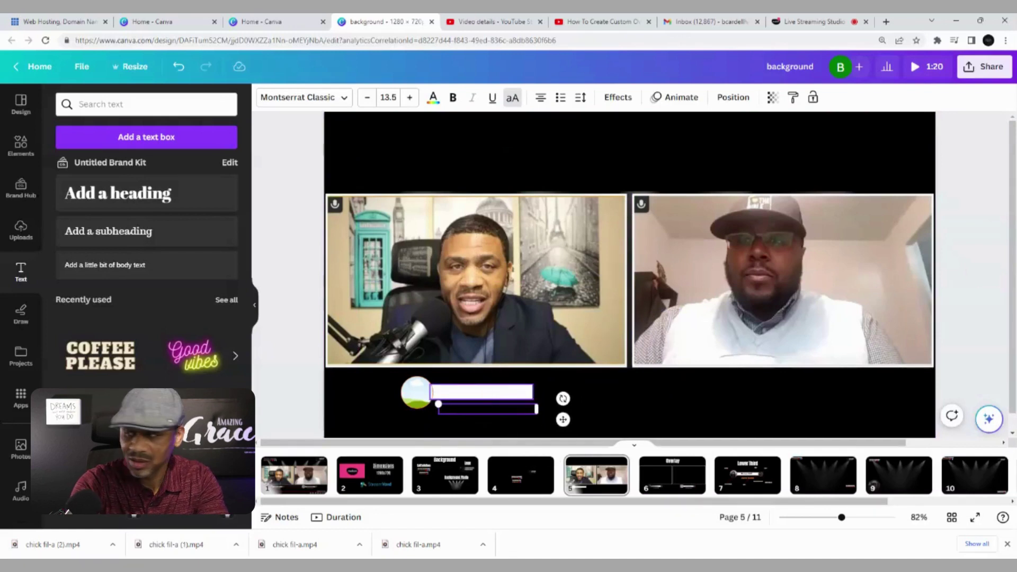
key("ctrl+a")
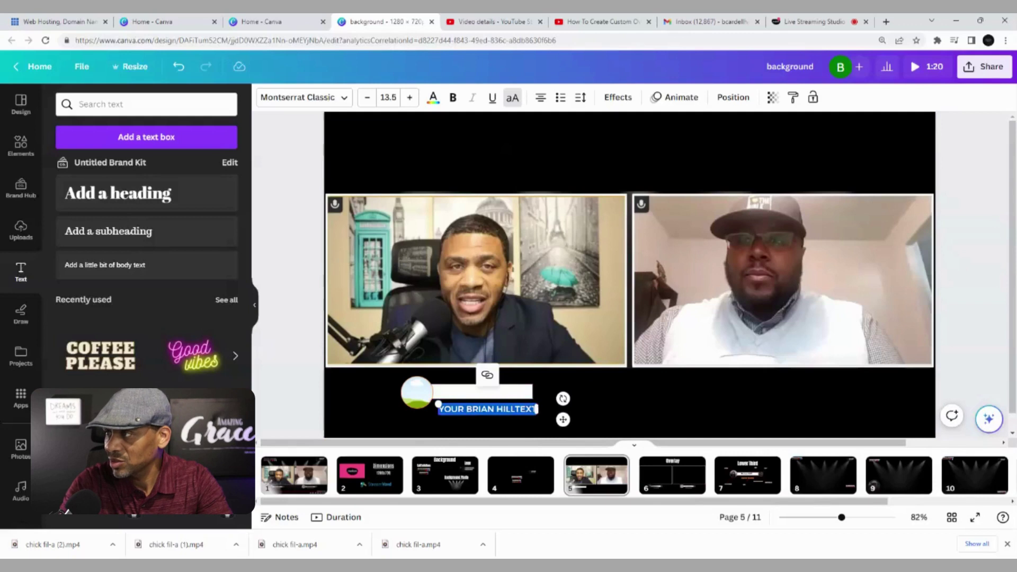
key("BackSpace")
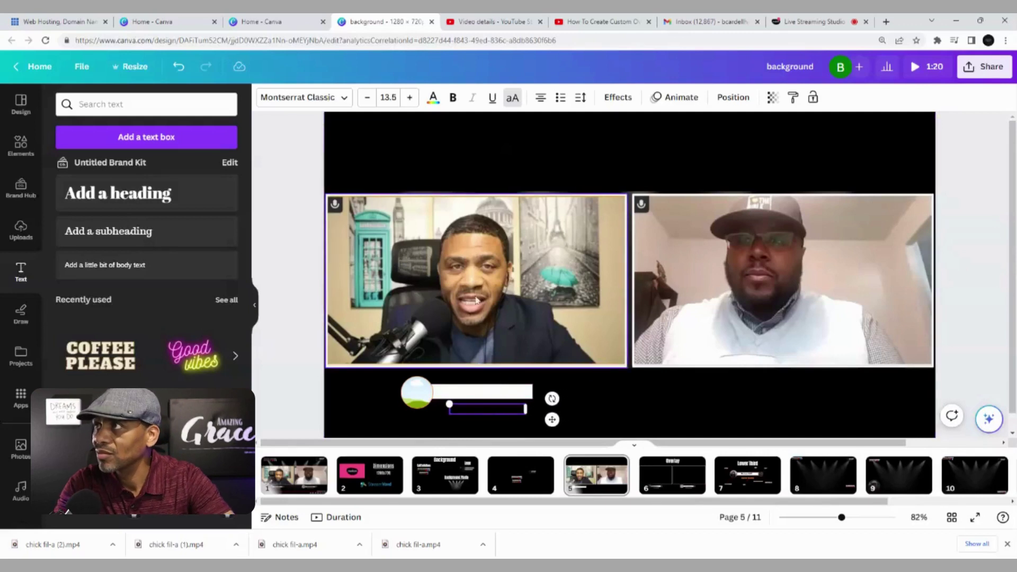
key("ctrl+z")
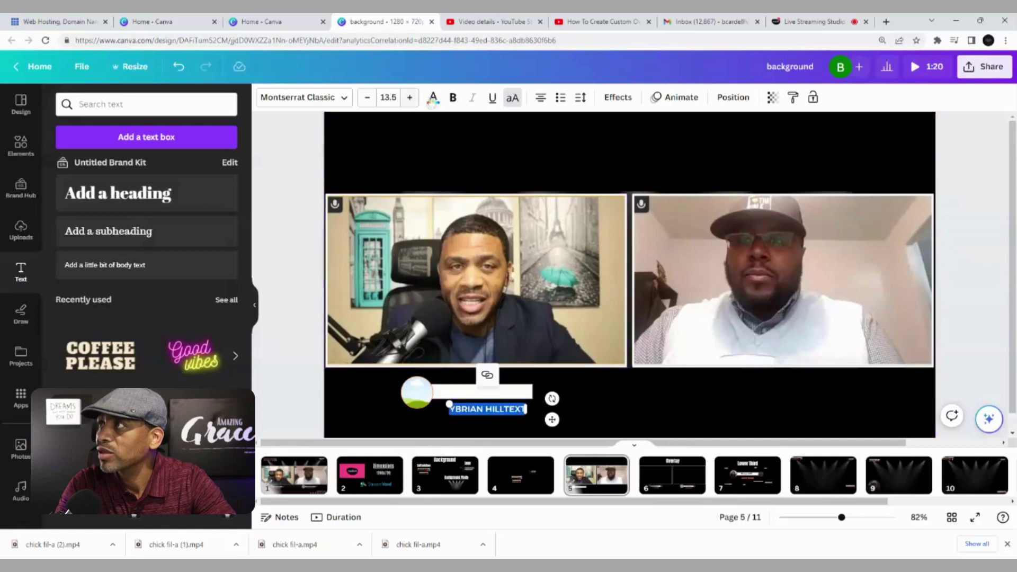
left_click(223, 170)
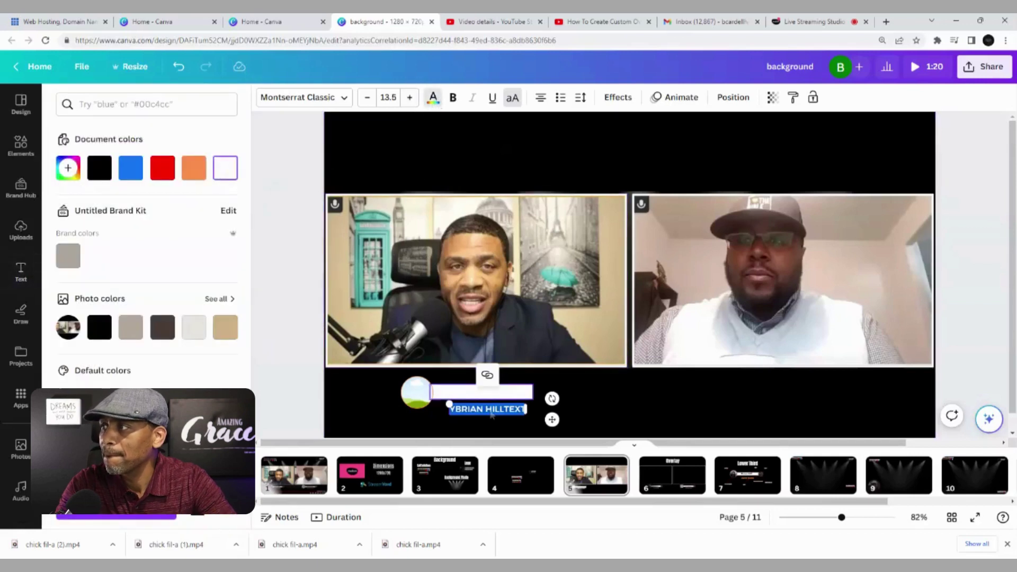
key("BackSpace")
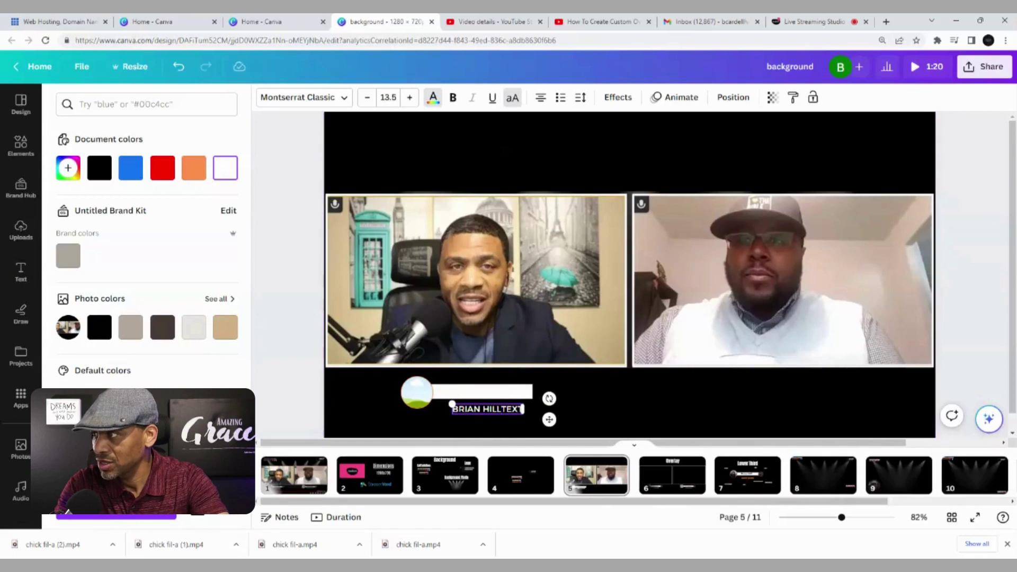
key("BackSpace")
key("BackSpace")
key("BackSpace")
key("BackSpace")
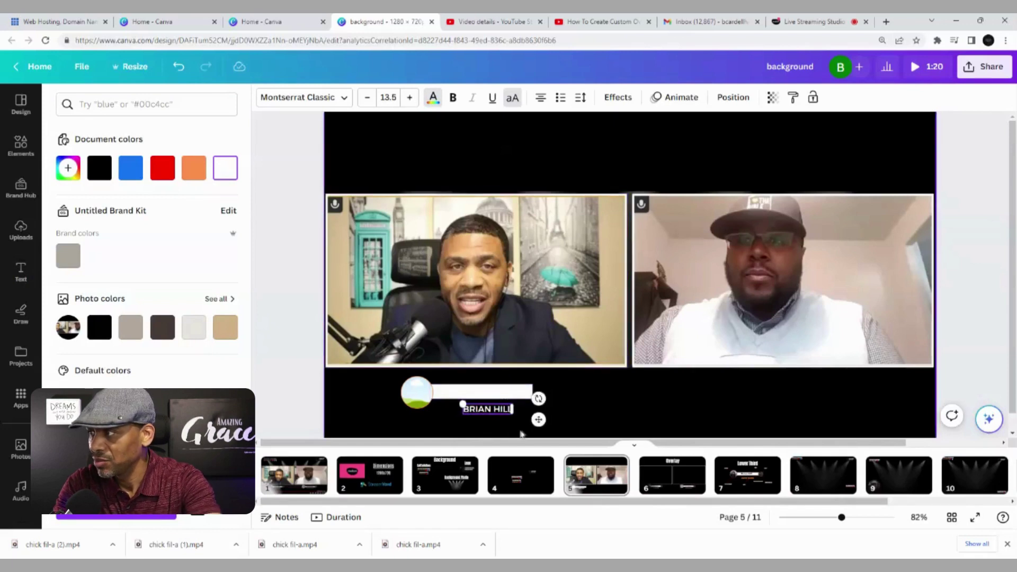
Move the speaker's name up onto the white bar, just beside the circular frame
left_click(503, 424)
left_click(495, 412)
left_click_drag(498, 439, 492, 419)
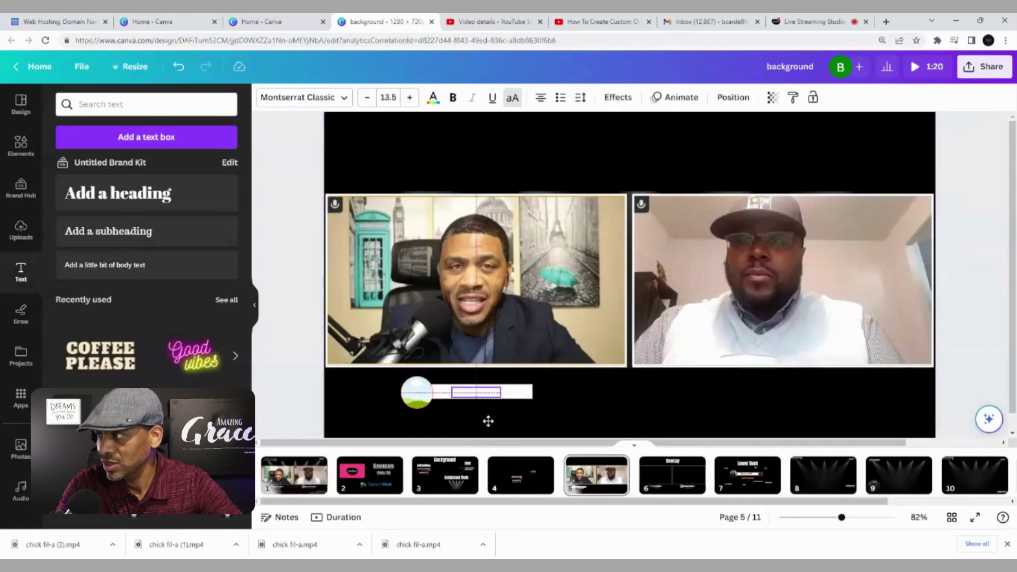
left_click_drag(482, 420, 480, 424)
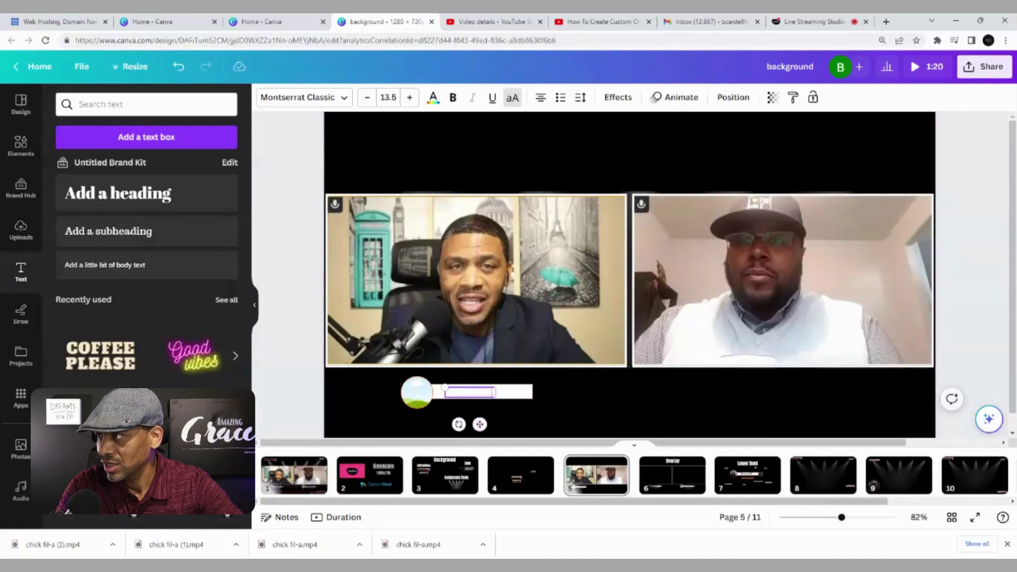
Widen the name's text box on the white bar and set its text colour to black from the document colours
left_click_drag(510, 393, 516, 392)
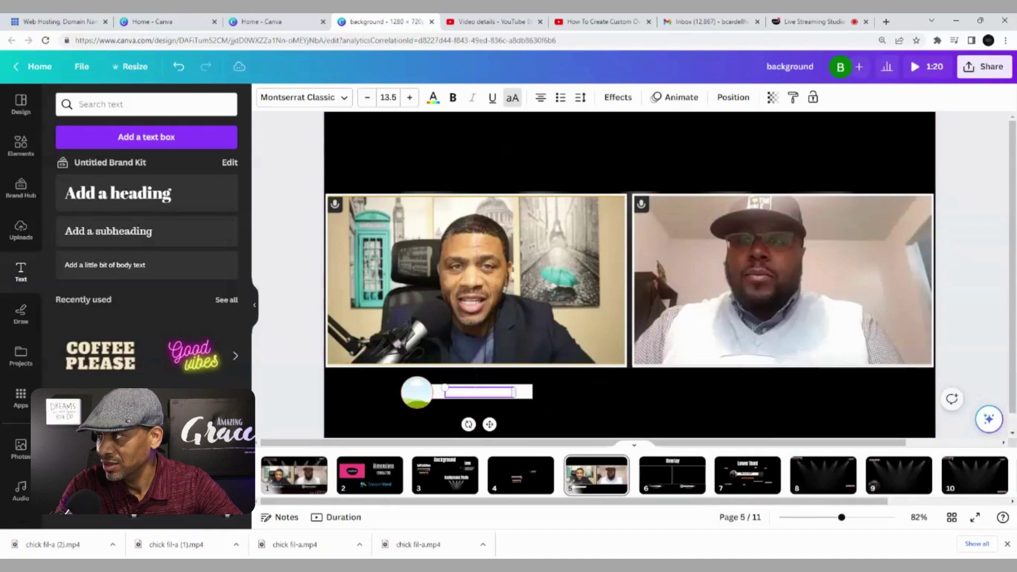
double_click(509, 392)
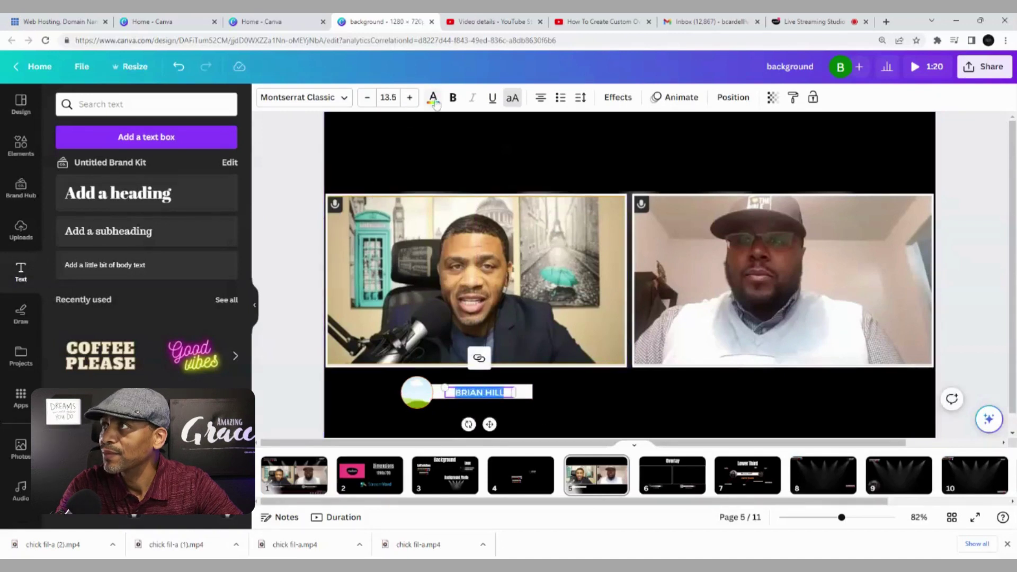
left_click(432, 97)
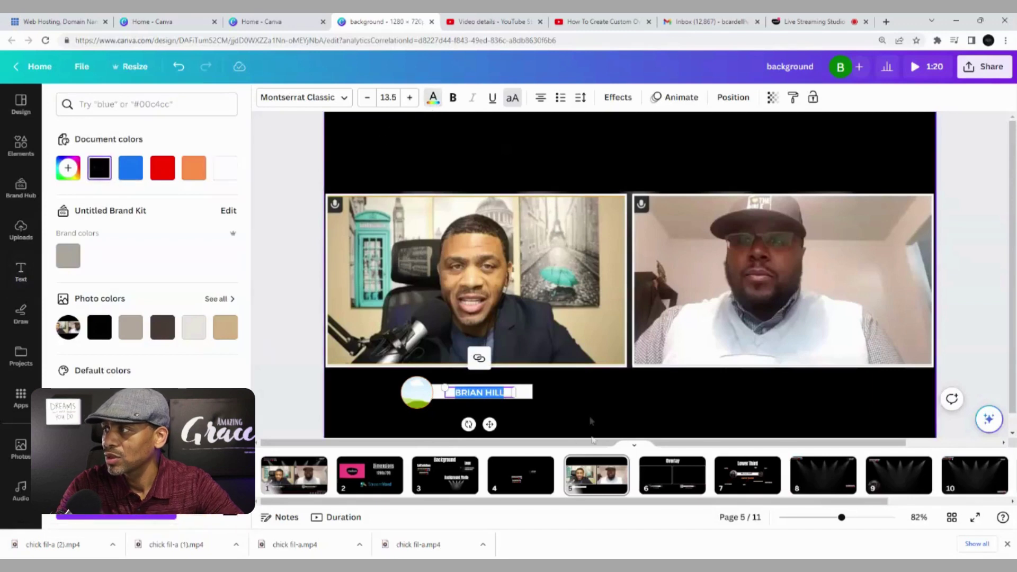
Duplicate the circular frame and place a slightly smaller copy over the opposite end of the white name bar
left_click(593, 406)
left_click(499, 395)
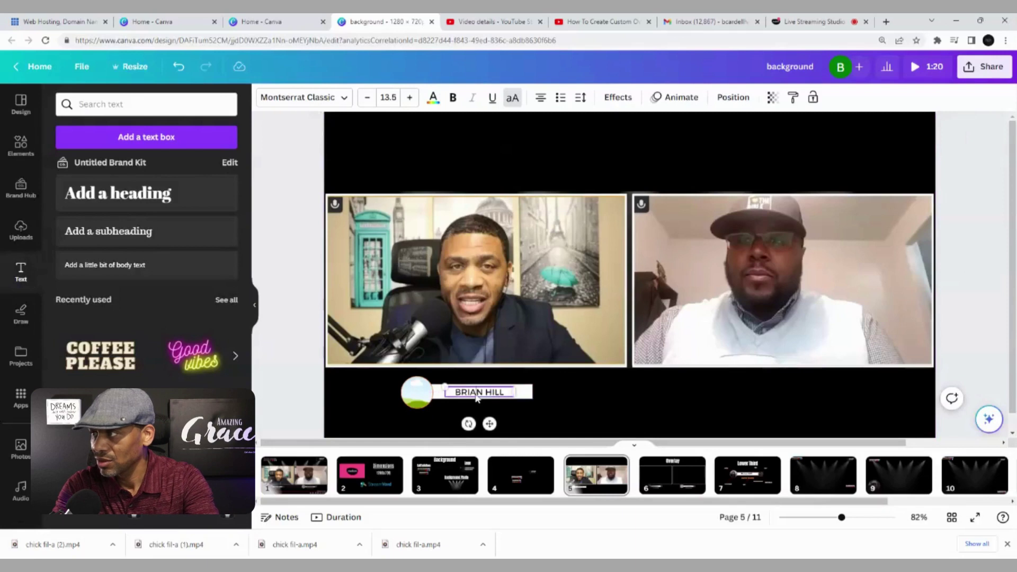
left_click(551, 403)
left_click(424, 401)
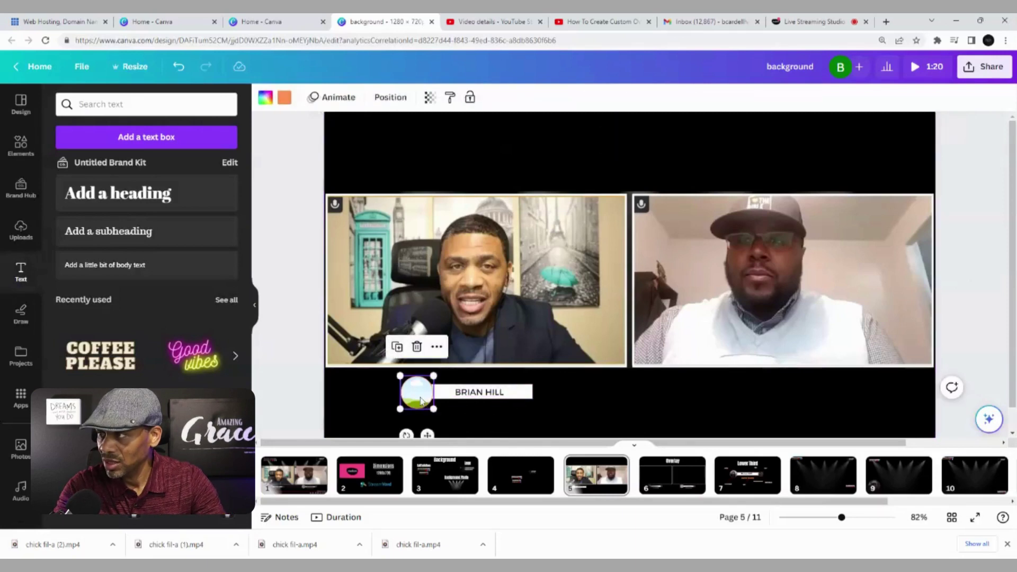
left_click(396, 347)
left_click_drag(423, 397, 532, 393)
left_click(562, 400)
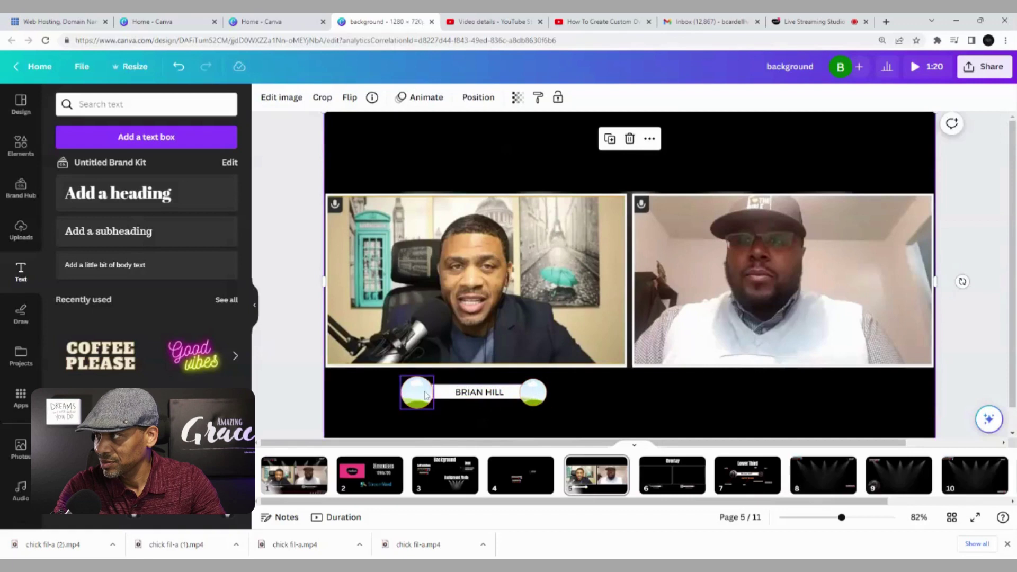
Set the font size of the speaker's name on the white bar to 14.5
left_click(441, 393)
left_click(536, 396)
left_click(481, 395)
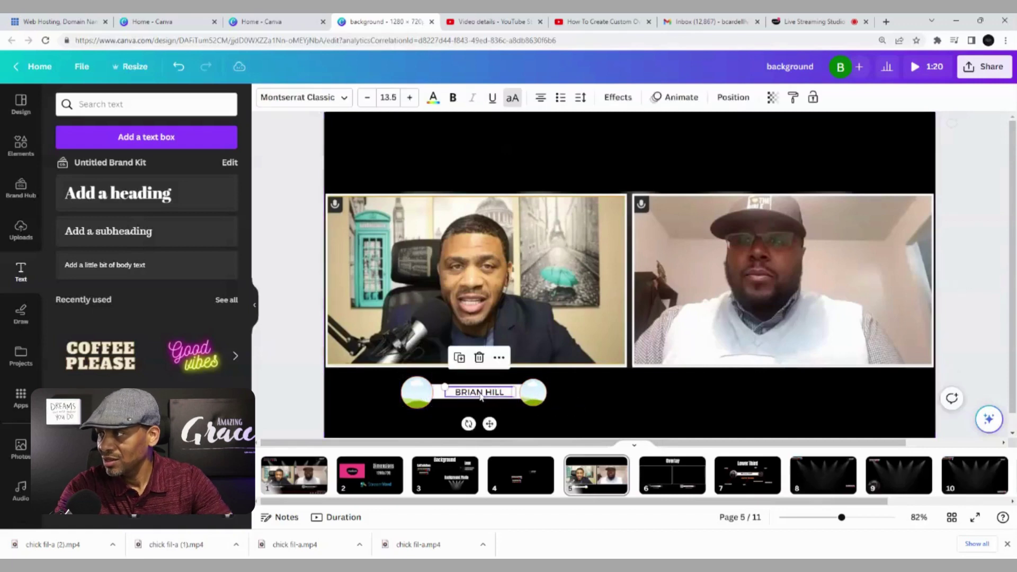
left_click(410, 98)
left_click(409, 98)
left_click(409, 97)
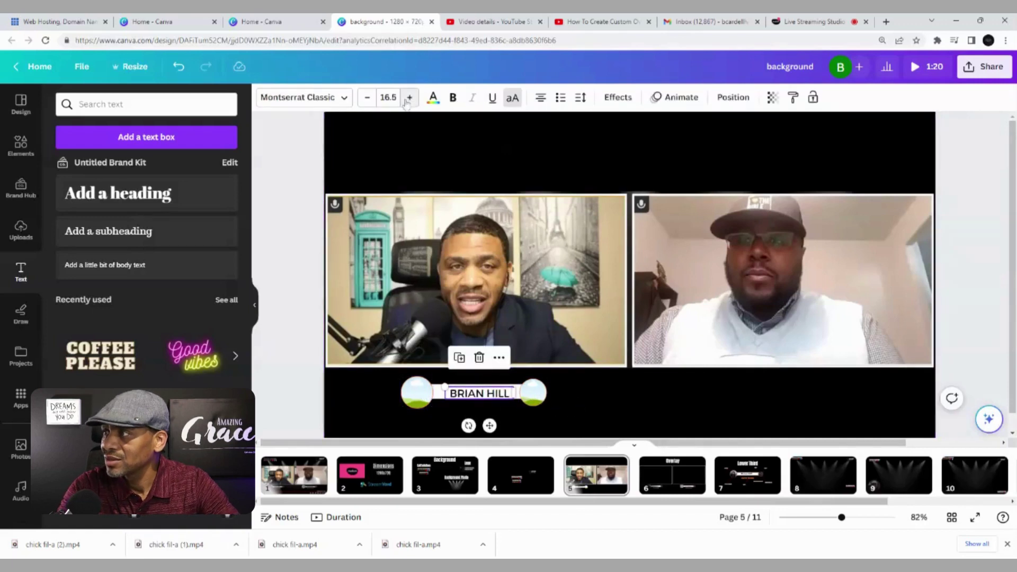
left_click(366, 97)
left_click(366, 97)
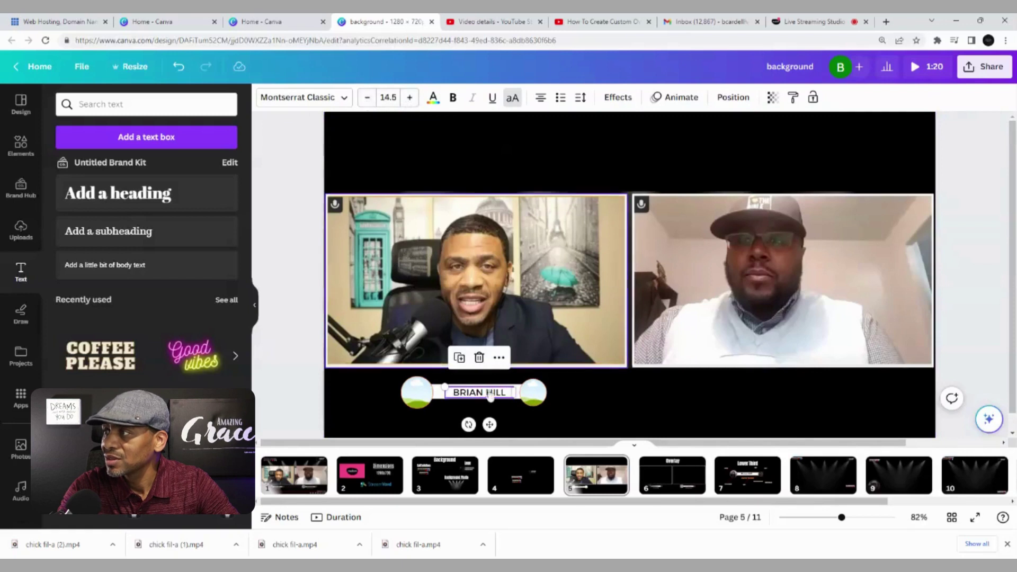
left_click(573, 398)
Shift the speaker's name so it sits centred on the white bar between the two circular frames
left_click(484, 401)
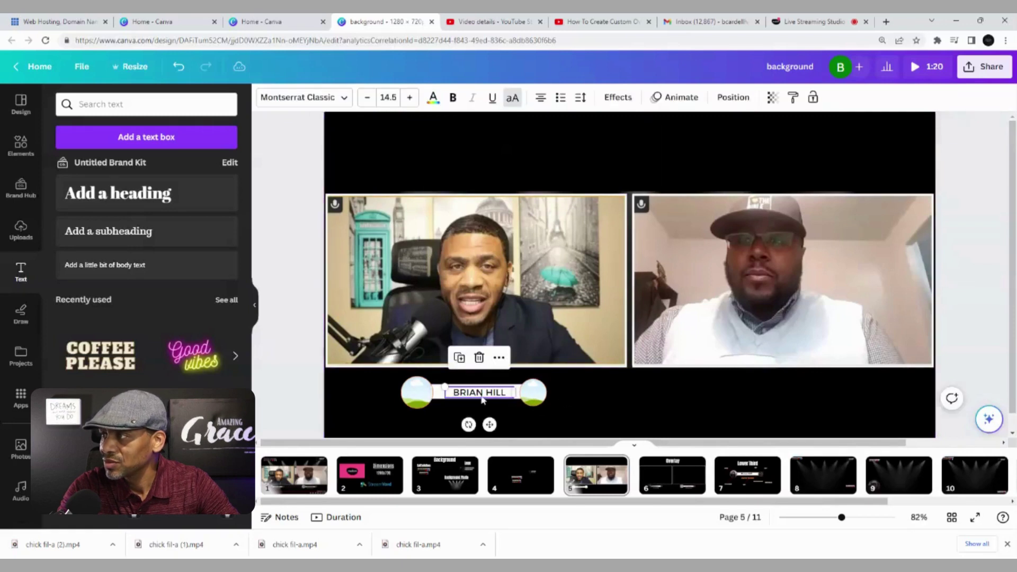
left_click_drag(481, 401, 481, 401)
left_click(540, 403)
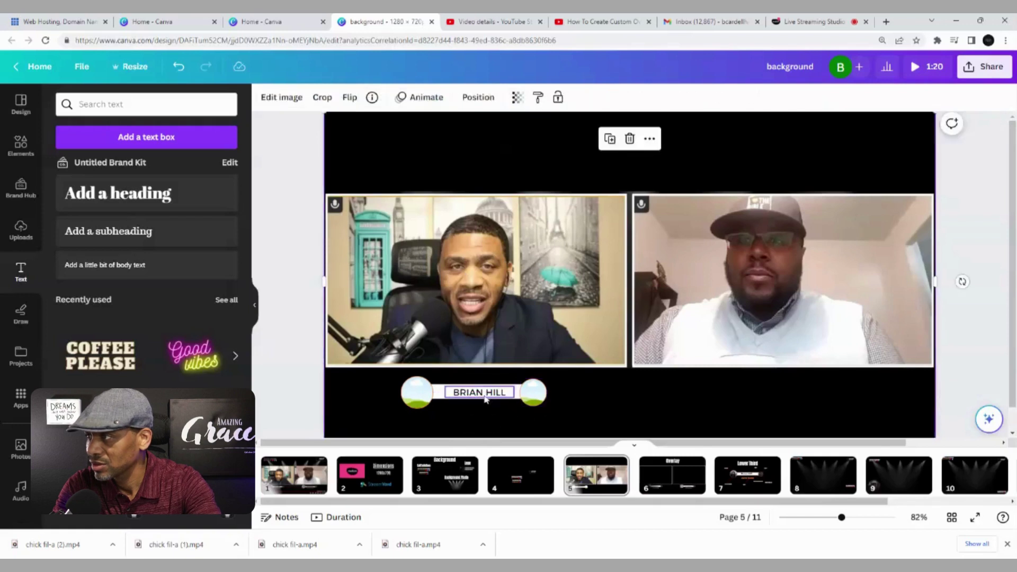
left_click(484, 401)
left_click(524, 408)
left_click(492, 398)
left_click_drag(492, 398, 511, 401)
left_click(600, 398)
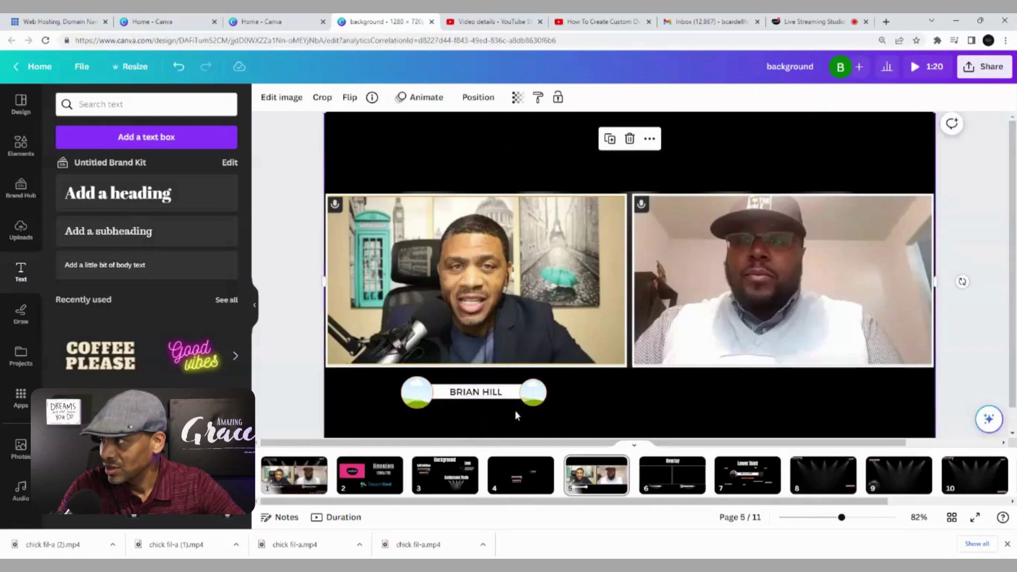
Add a text box centred below the white bar and replace its placeholder text with "24HR BOSS"
left_click(163, 137)
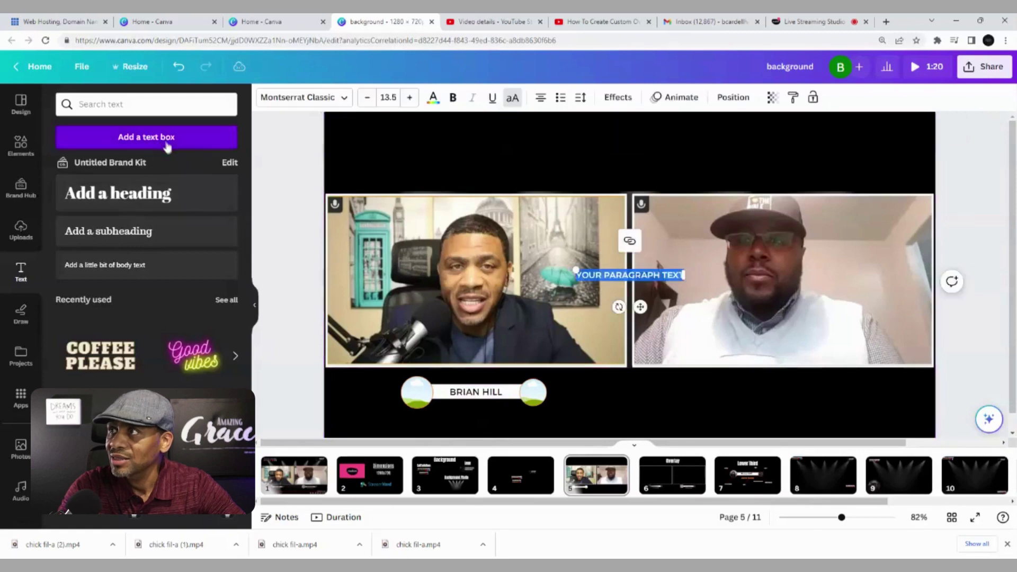
left_click_drag(641, 308, 488, 445)
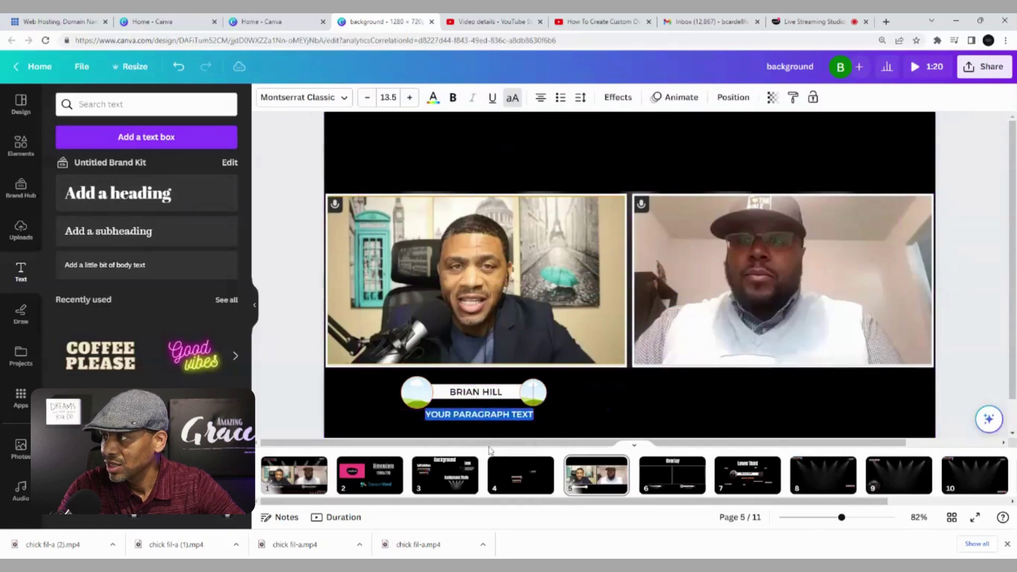
key("BackSpace")
key("ctrl+z")
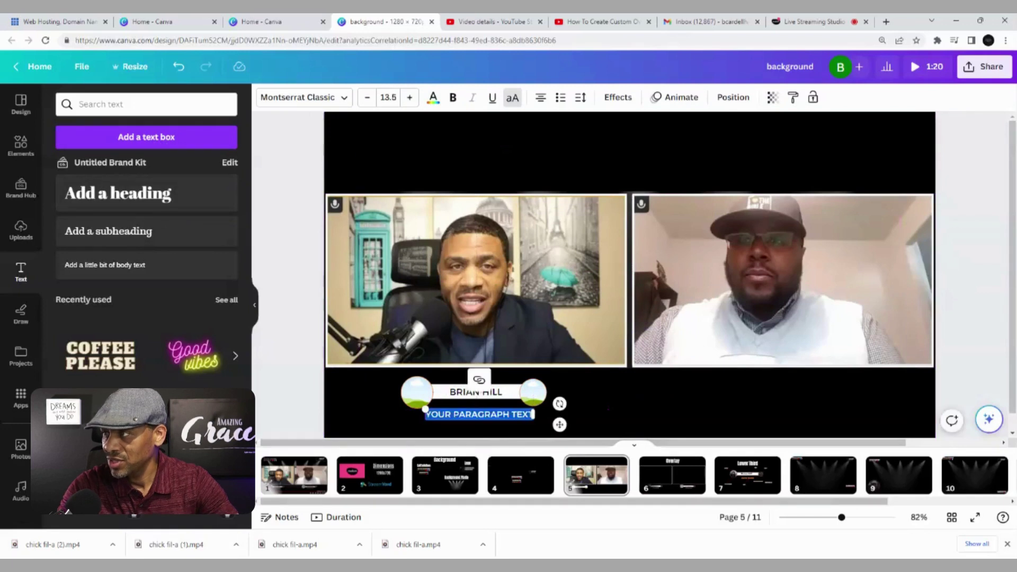
key("BackSpace")
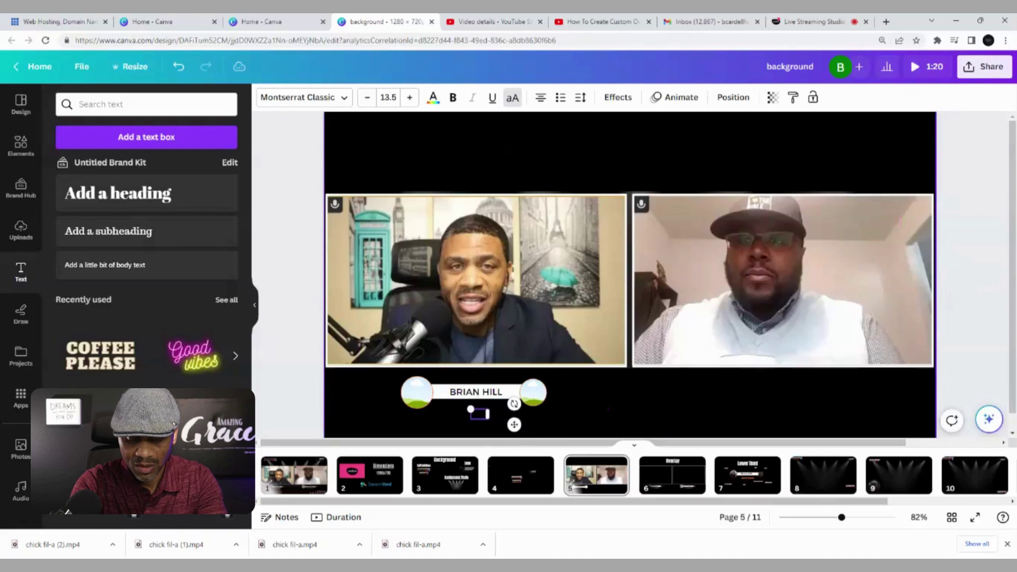
left_click(547, 413)
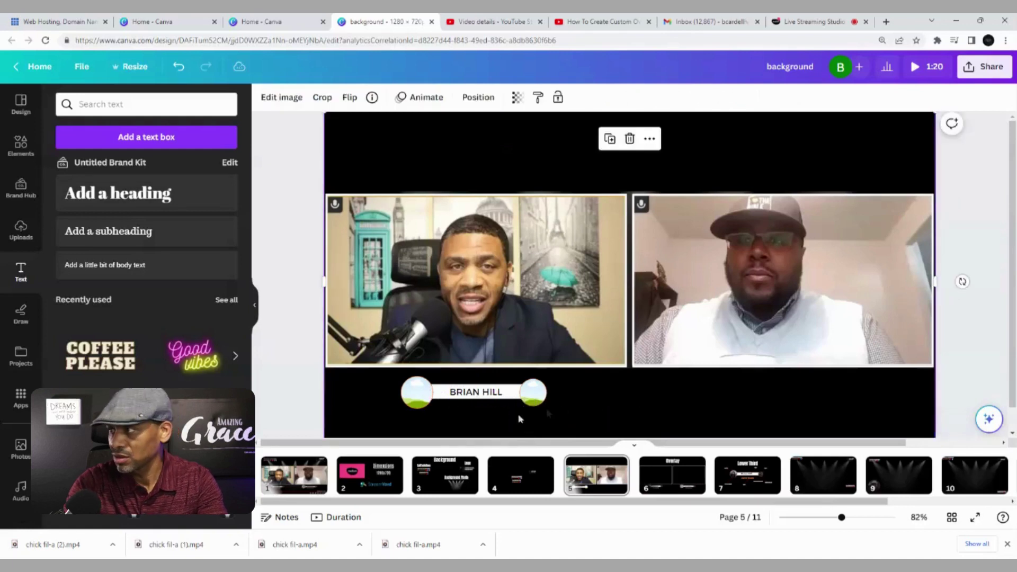
left_click(472, 414)
key("ctrl+v")
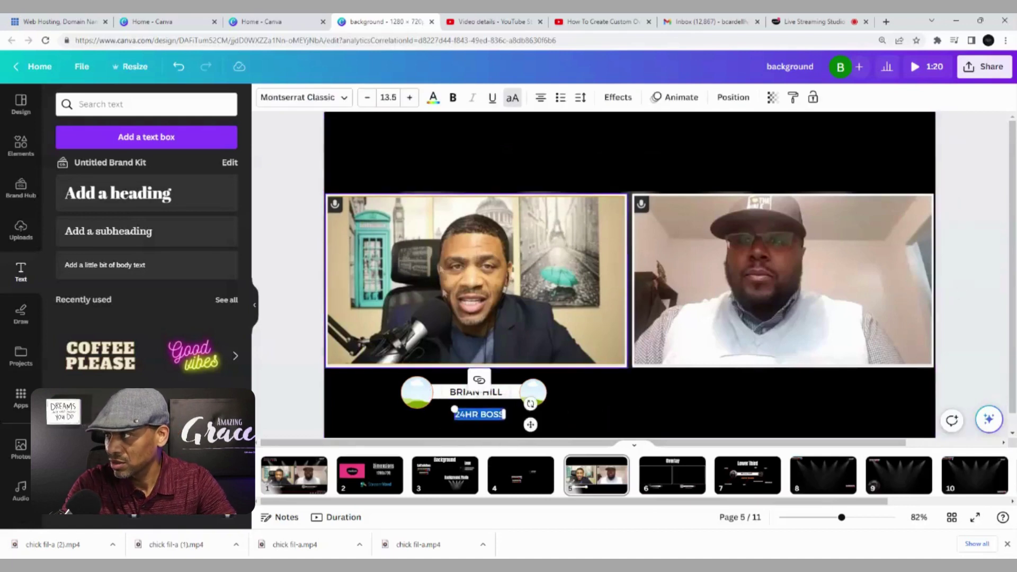
Set the "24HR BOSS" text to the orange document colour and its font size to 19.5
left_click(434, 98)
left_click(192, 176)
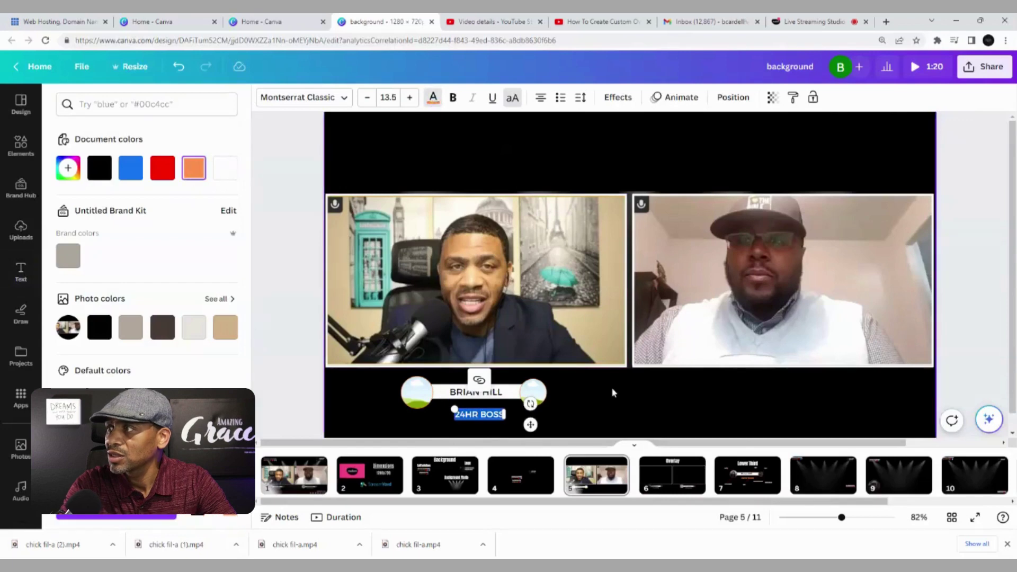
left_click(613, 391)
left_click(409, 98)
left_click(410, 98)
left_click(409, 97)
left_click(409, 98)
left_click(410, 98)
left_click(409, 97)
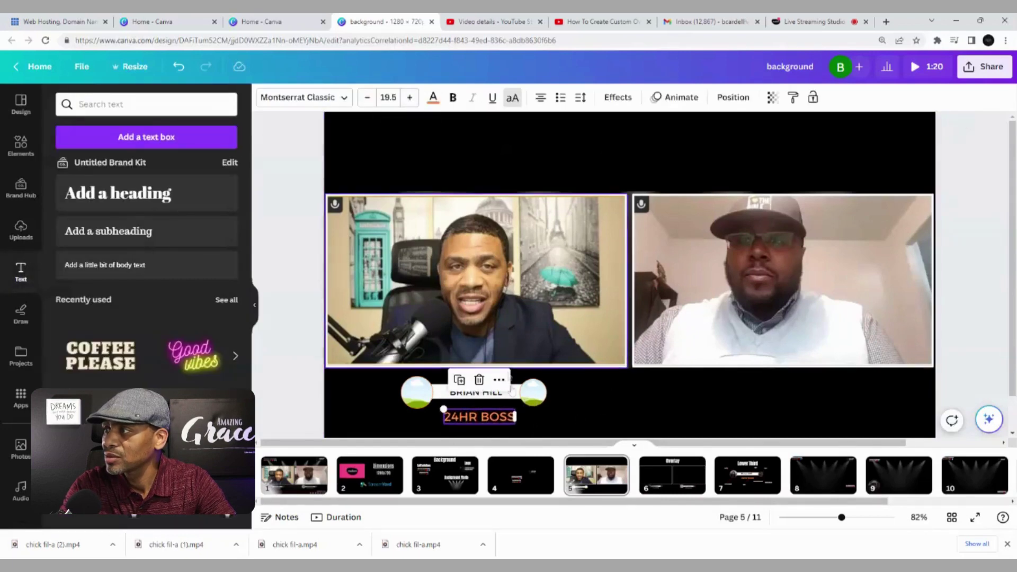
left_click(645, 408)
Move the "24HR BOSS" text up directly beneath the white bar, centred under the speaker's name
left_click_drag(483, 424, 478, 409)
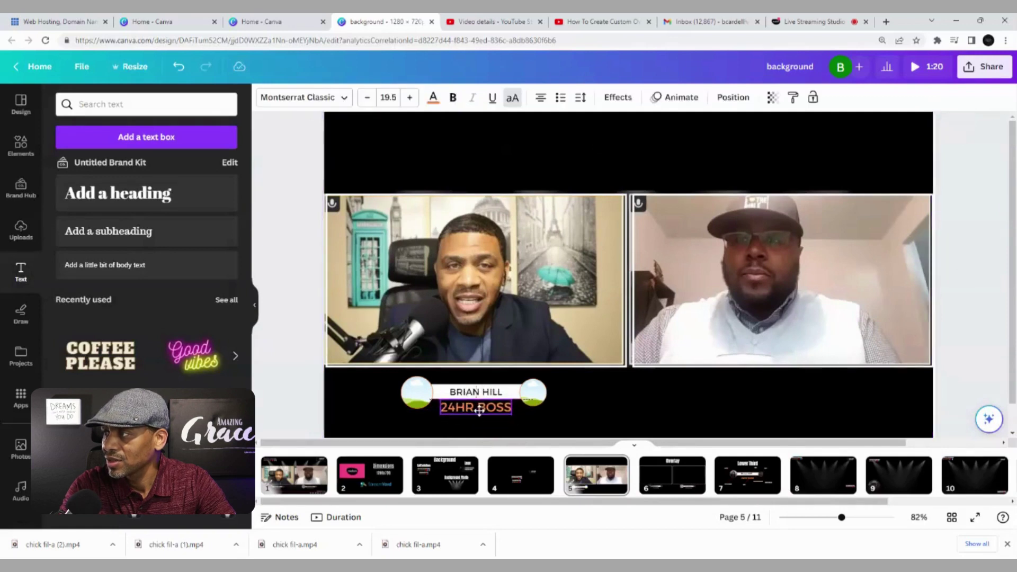
left_click(590, 412)
left_click(483, 411)
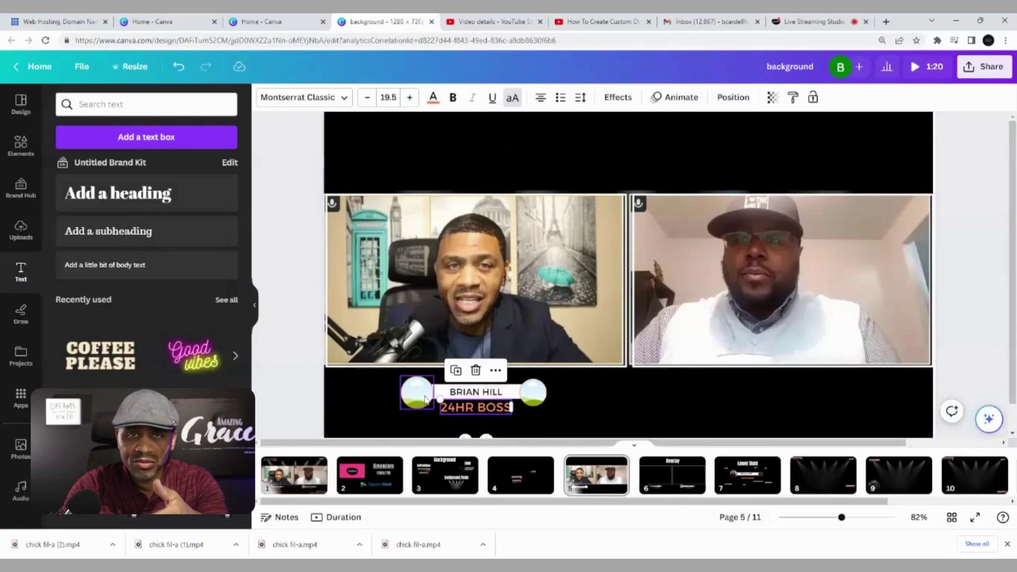
left_click(602, 404)
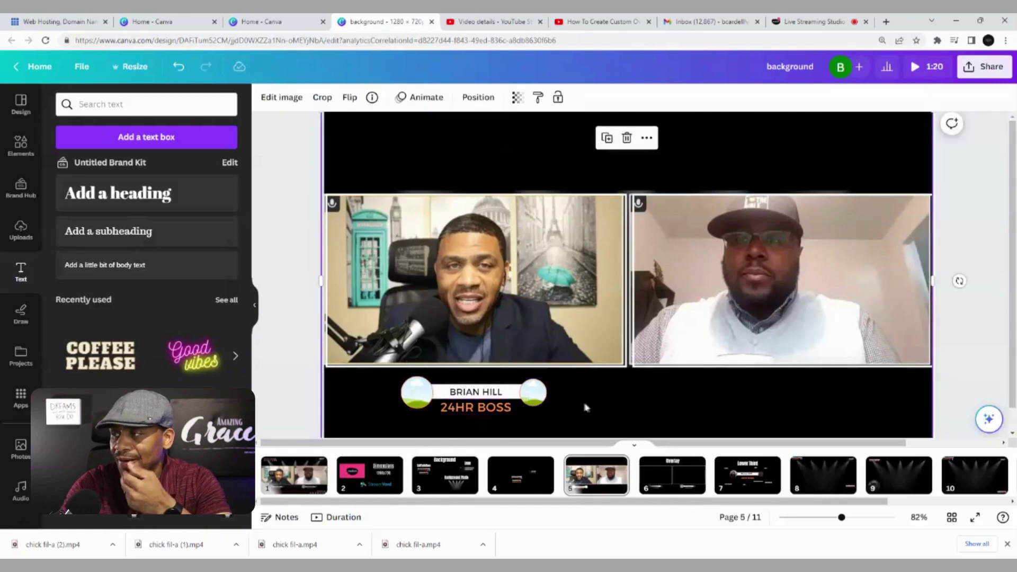
Undo the accidental move of the full-page screenshot on page 5 and lock that image
left_click_drag(413, 381, 552, 415)
left_click(181, 75)
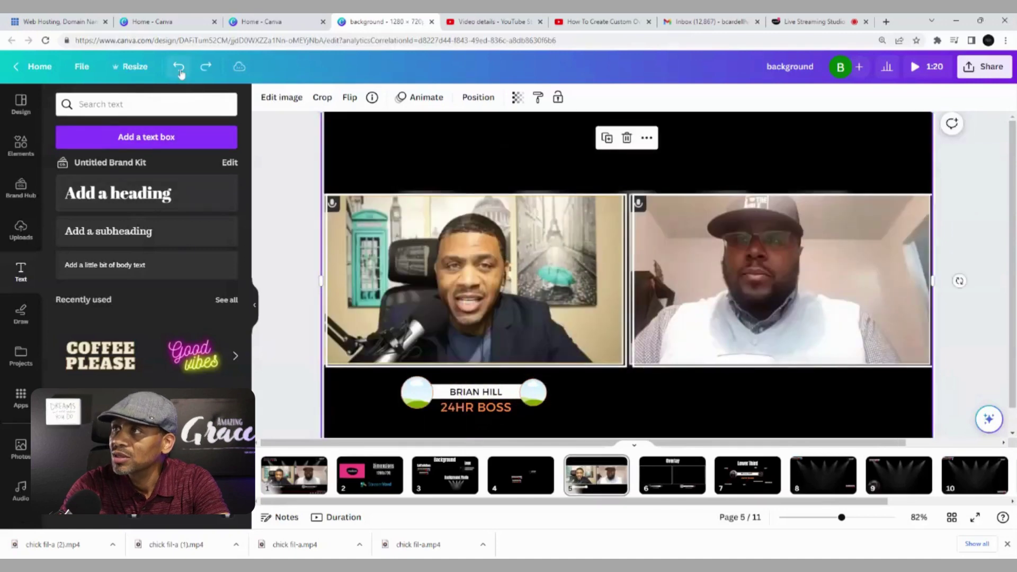
left_click(293, 252)
left_click(394, 148)
right_click(444, 142)
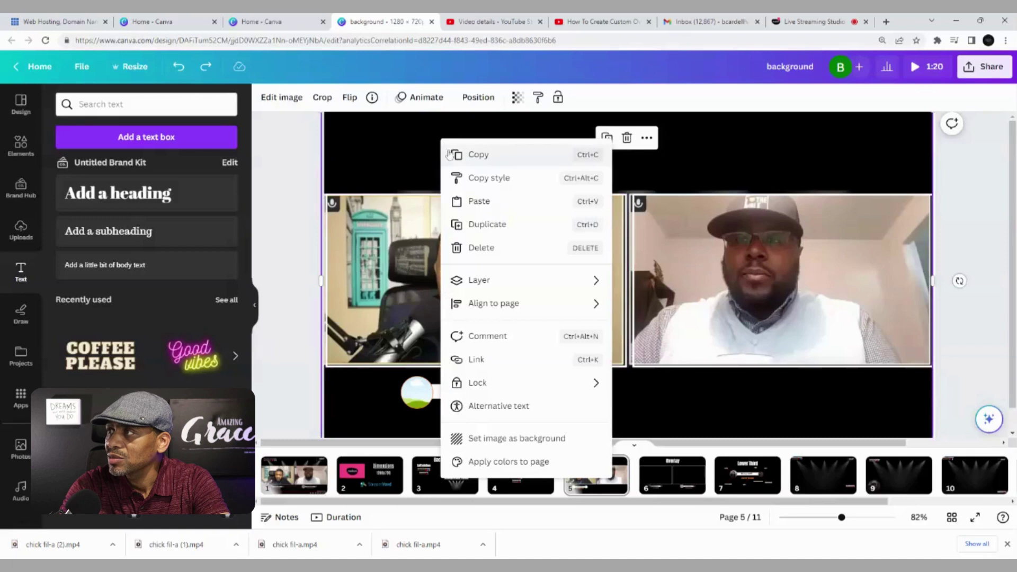
mouse_move(509, 387)
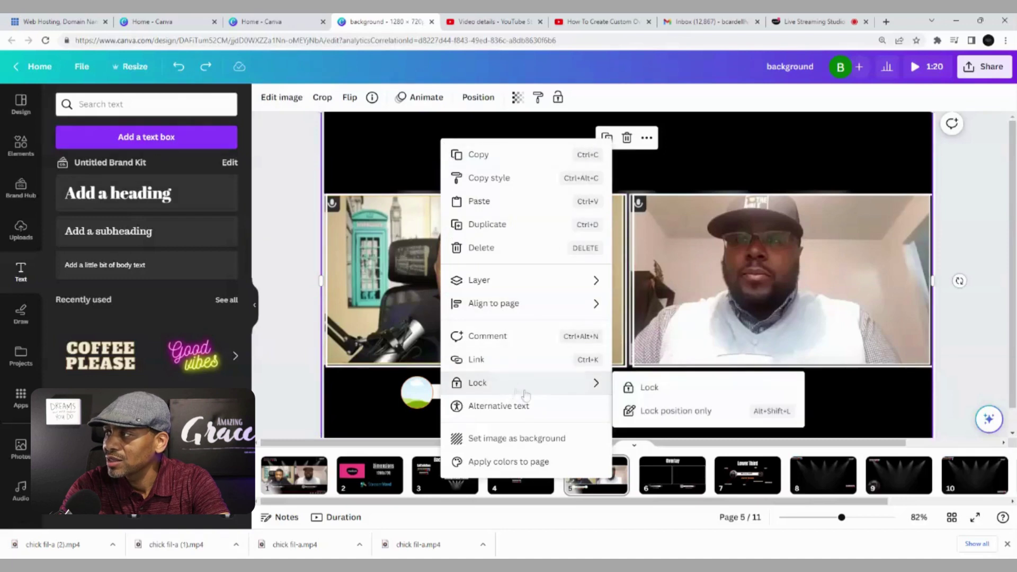
left_click(676, 391)
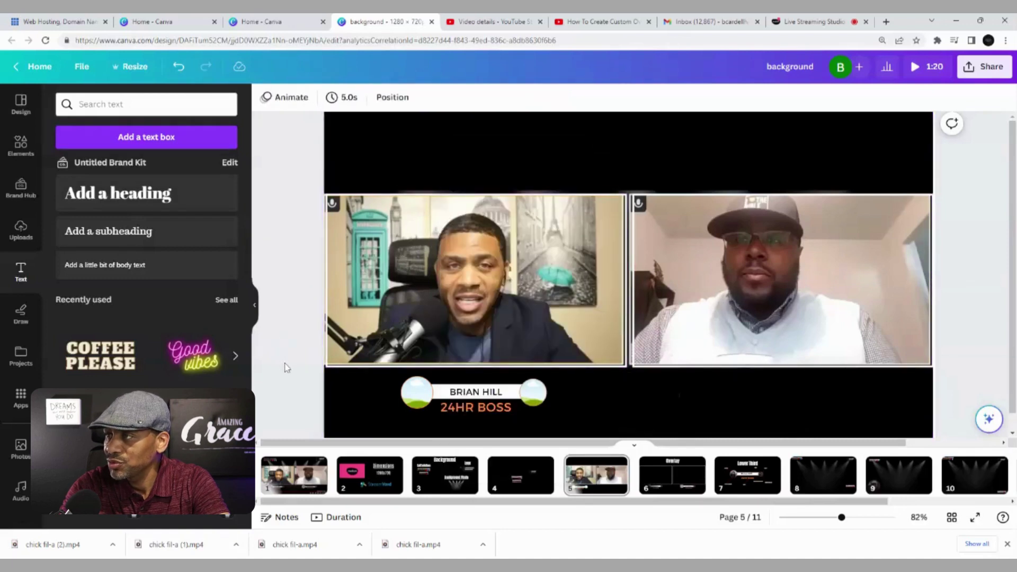
left_click(609, 407)
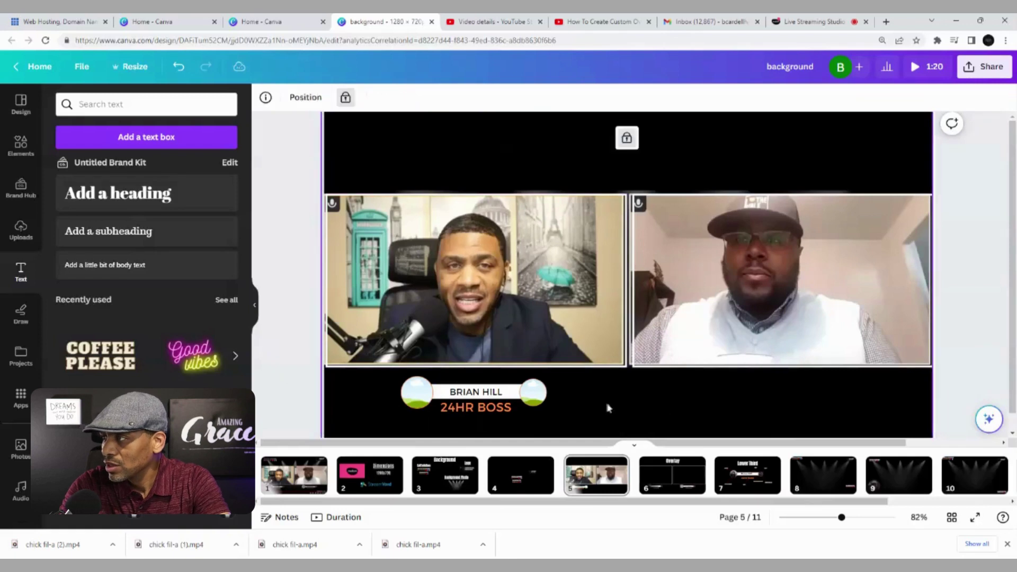
Group all the name-bar elements and place a copy of the group beneath the second speaker's video frame
left_click_drag(393, 375, 553, 423)
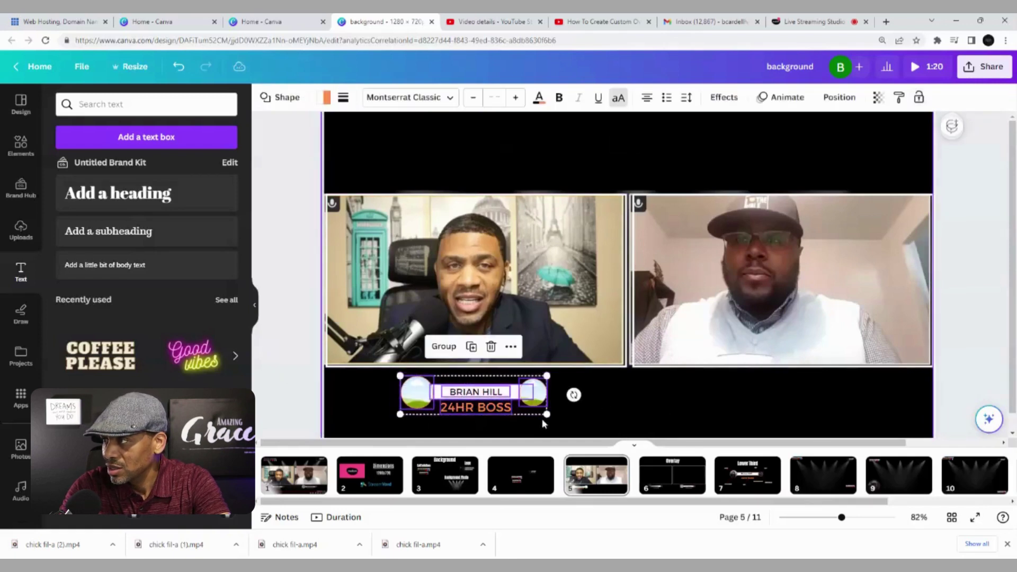
left_click(444, 347)
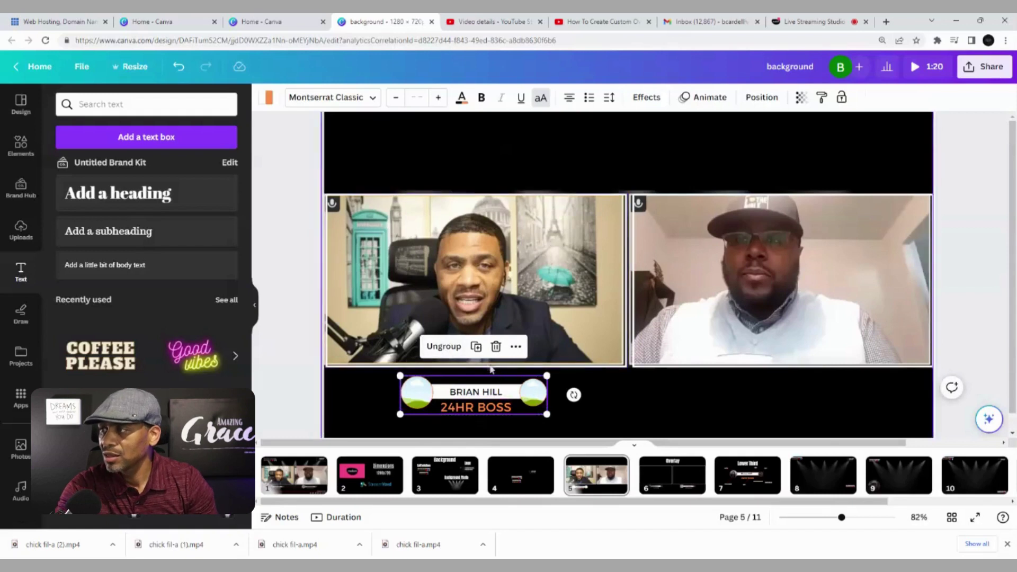
left_click_drag(477, 408, 781, 400)
left_click(893, 396)
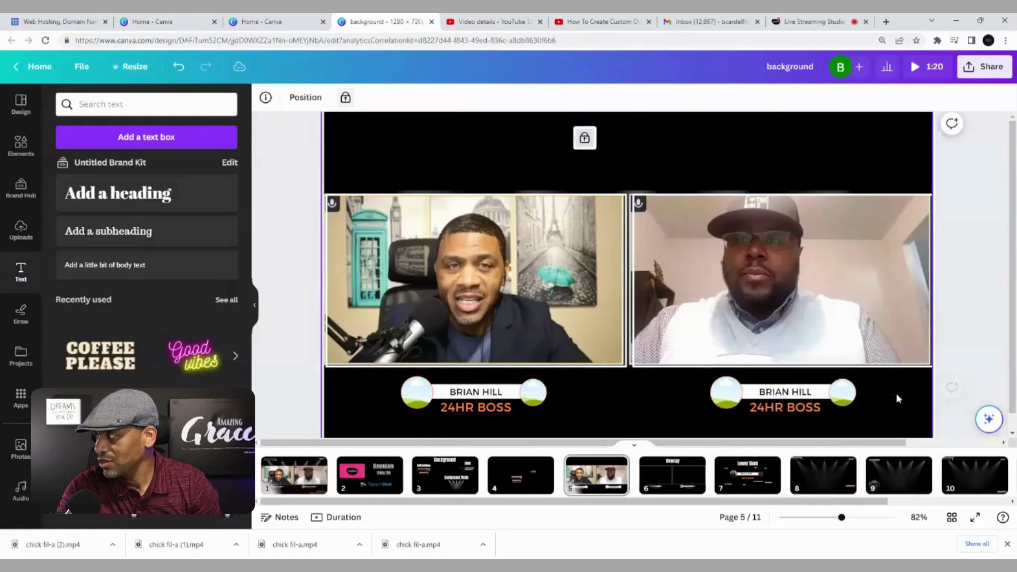
Replace the name on the second speaker's bar with "GUEST"
left_click(777, 397)
left_click(778, 397)
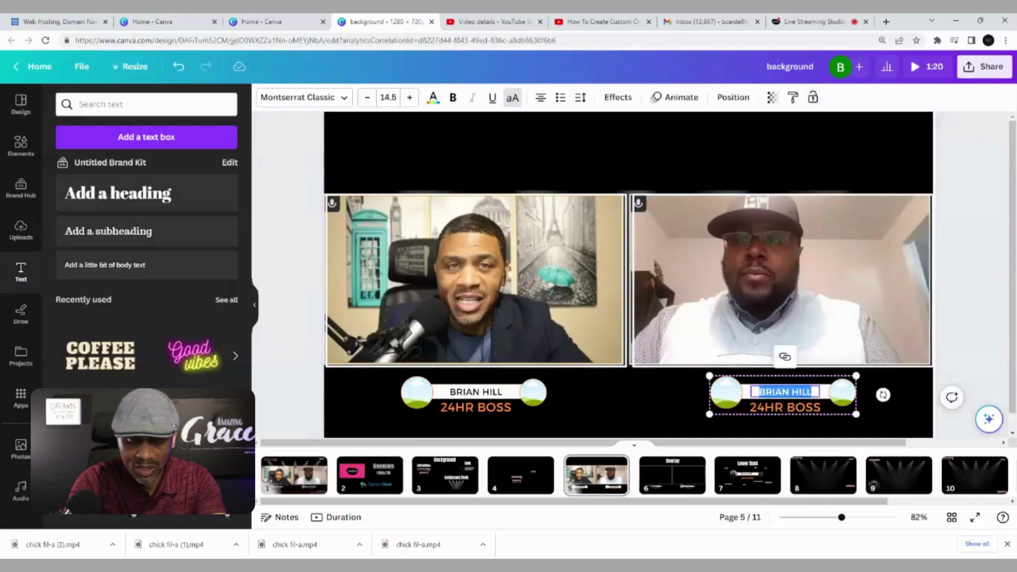
type("GUEST")
left_click(628, 405)
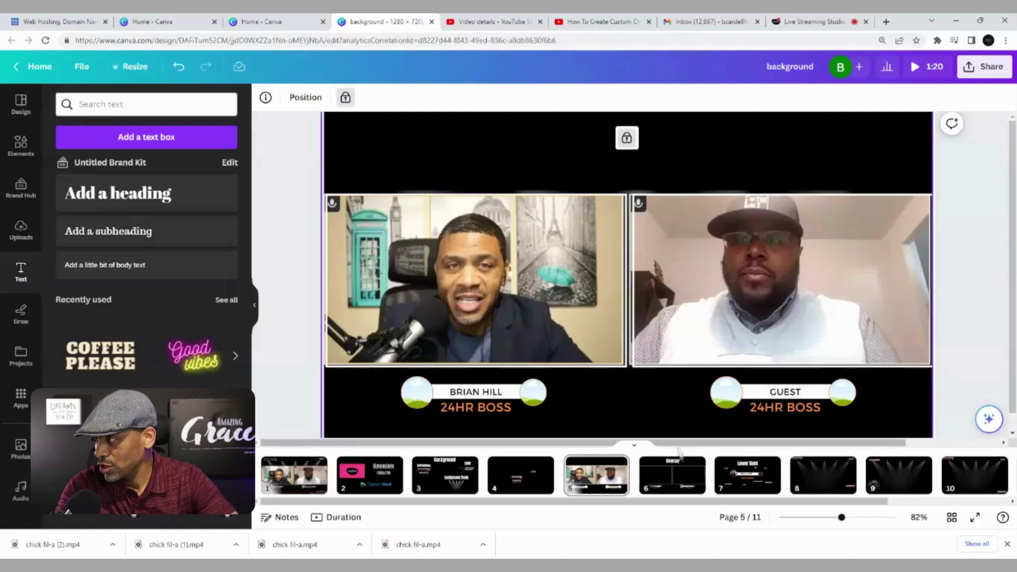
Go to the Overlay page 6 and set the download options to PNG with a transparent background
left_click(671, 479)
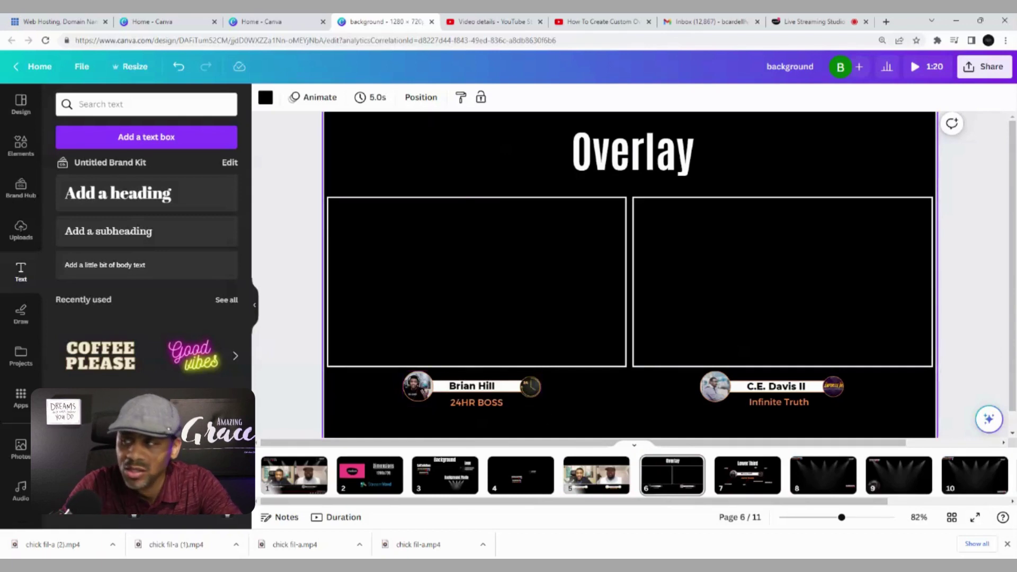
left_click(968, 68)
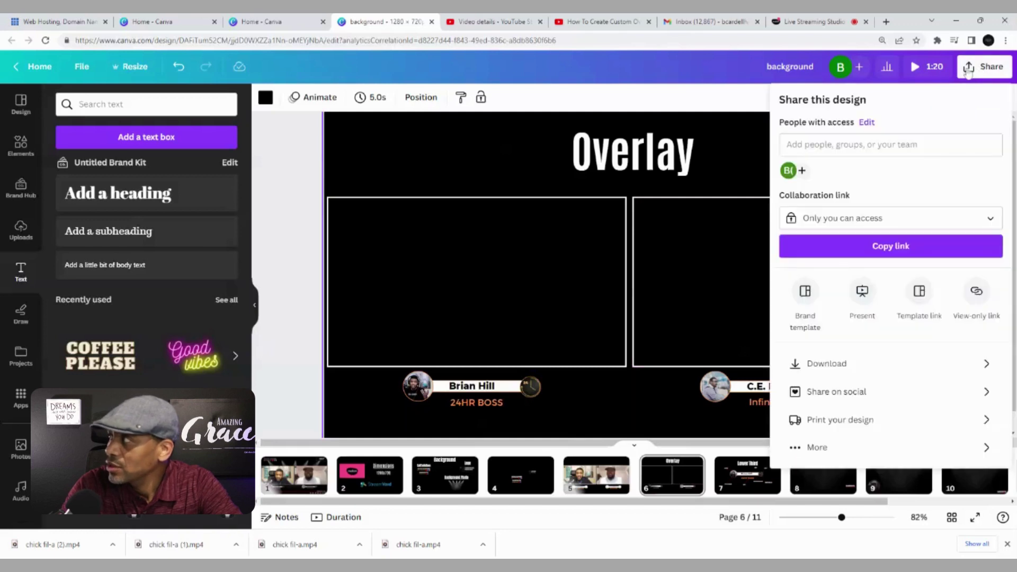
left_click(834, 364)
left_click(985, 154)
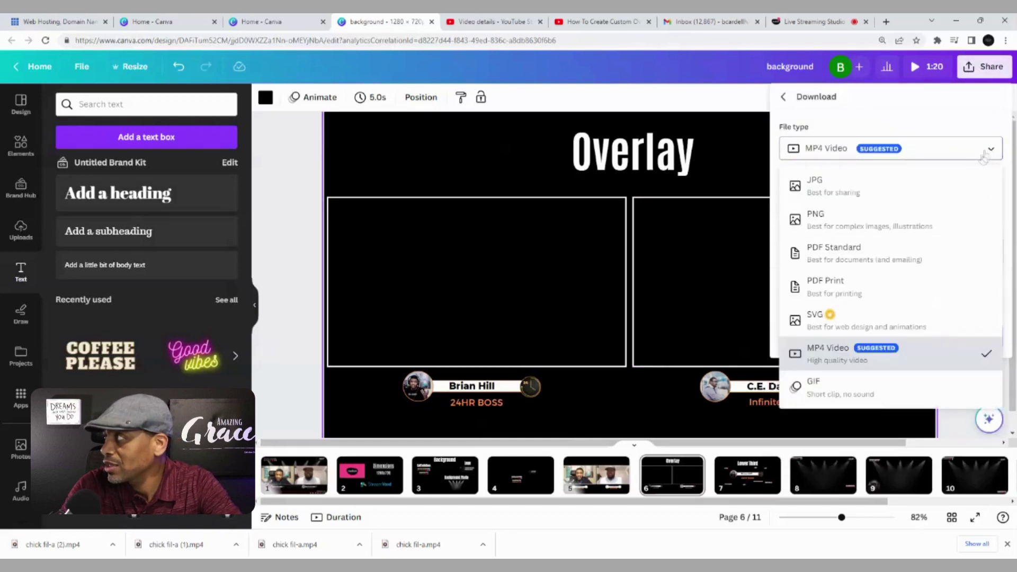
left_click(859, 227)
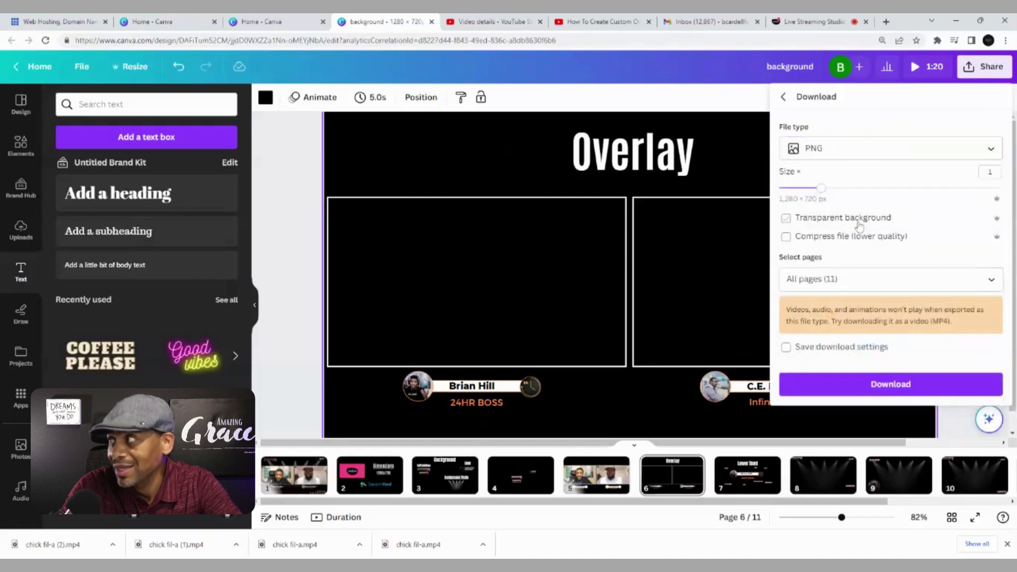
left_click(786, 218)
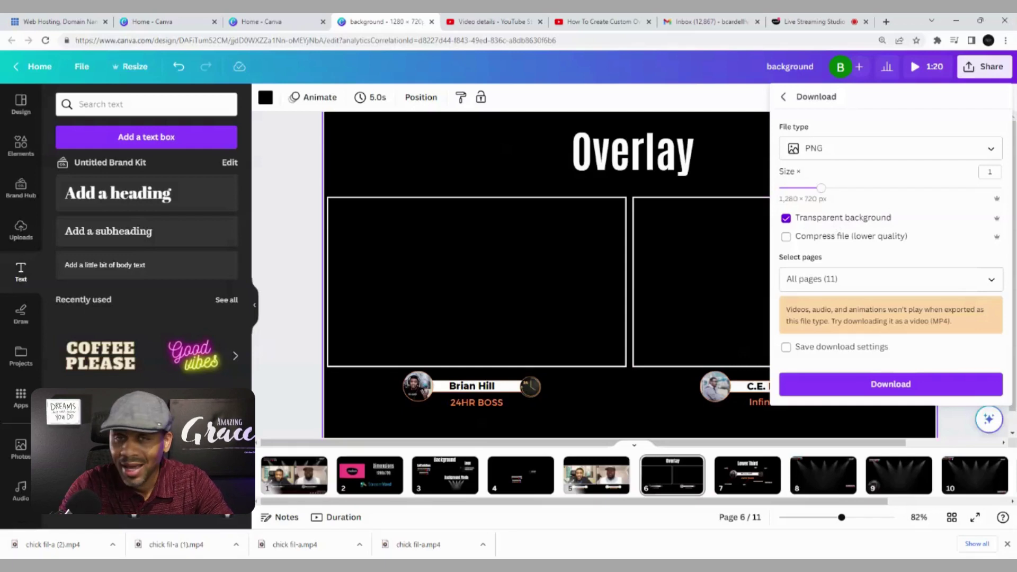
Close the download options without exporting and switch to the Melon studio to examine its background and overlay upload sections
left_click(601, 403)
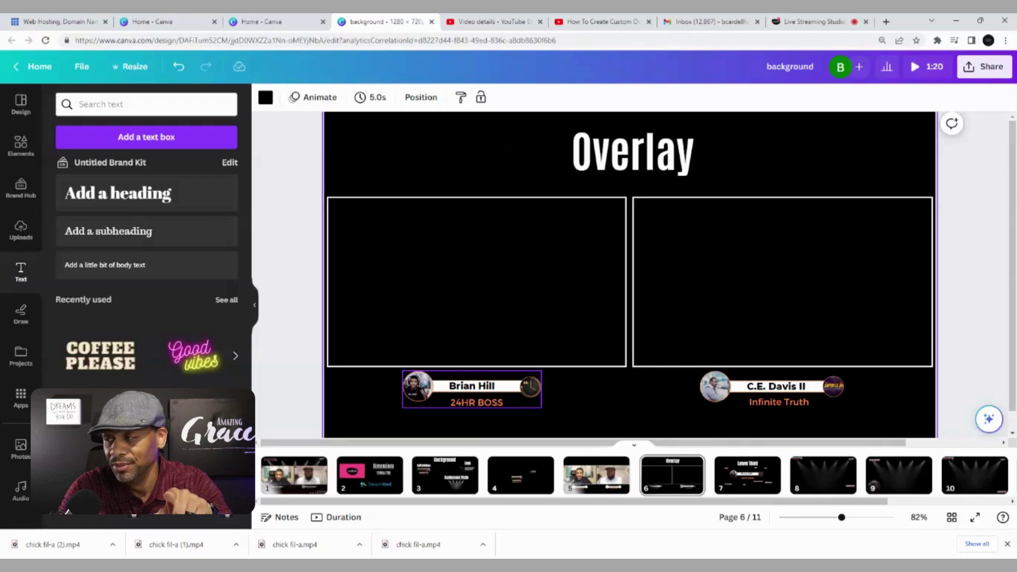
left_click(568, 400)
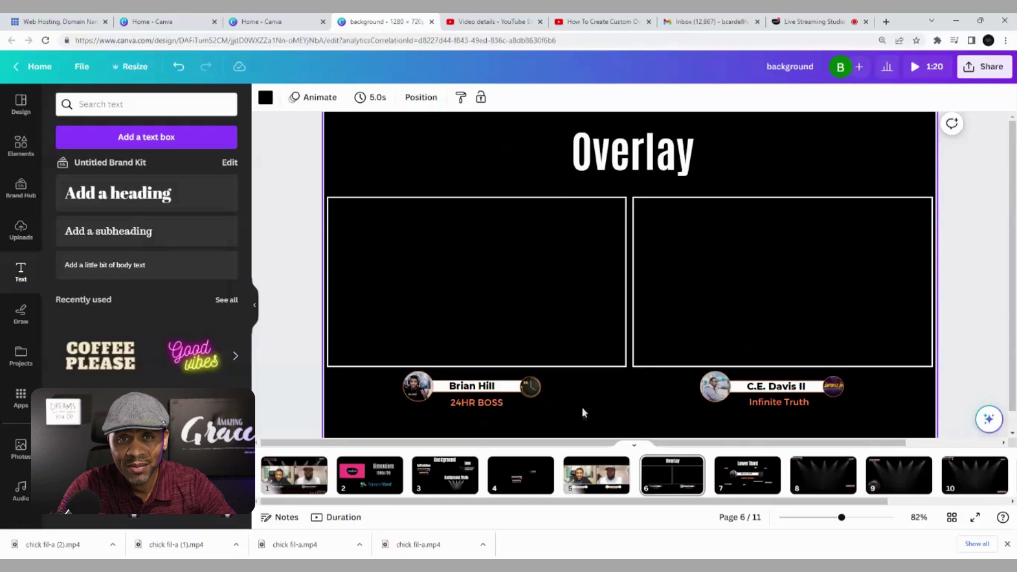
key("ctrl+9")
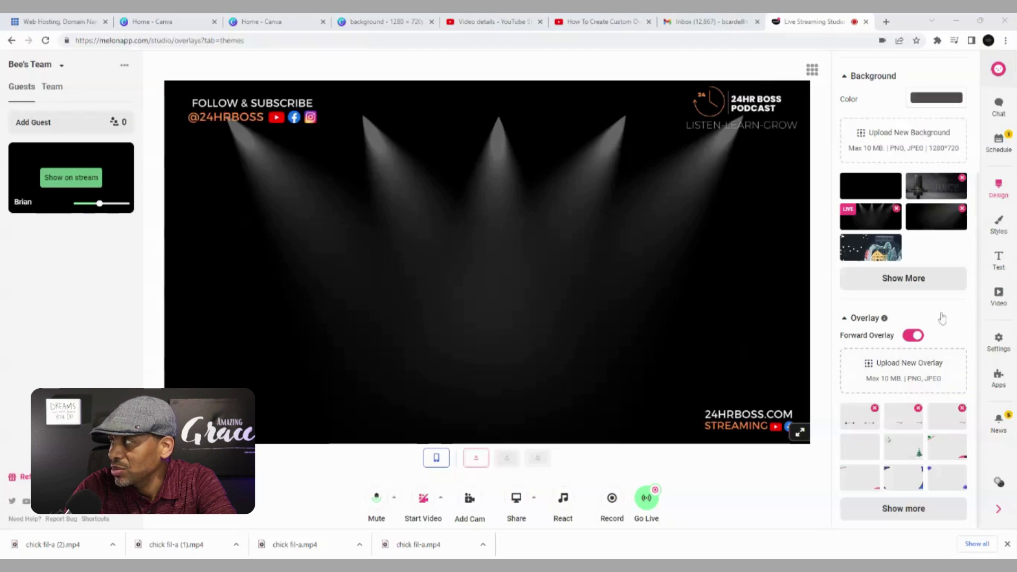
scroll(944, 312, "up", 1)
scroll(940, 313, "down", 1)
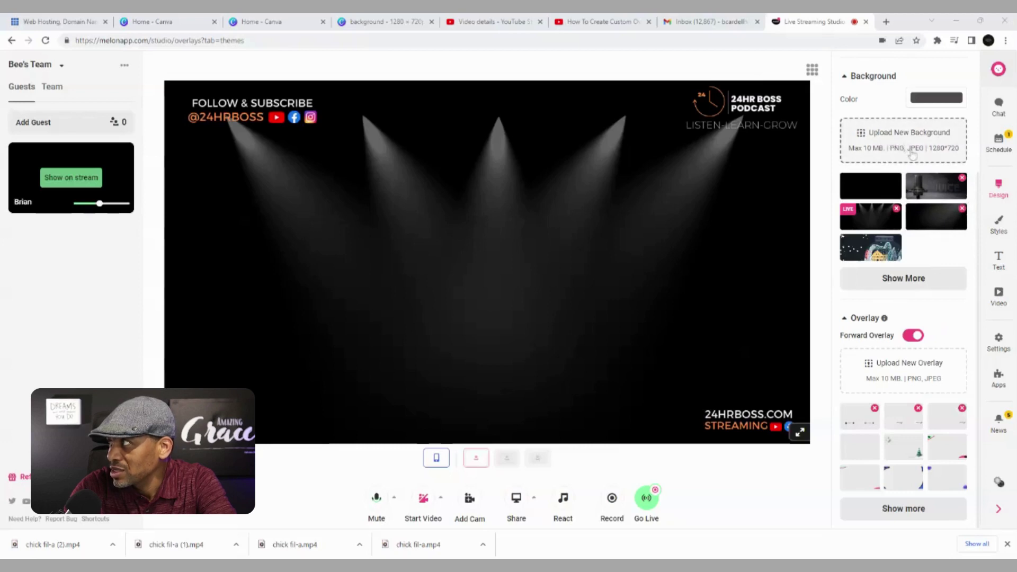
scroll(906, 228, "up", 2)
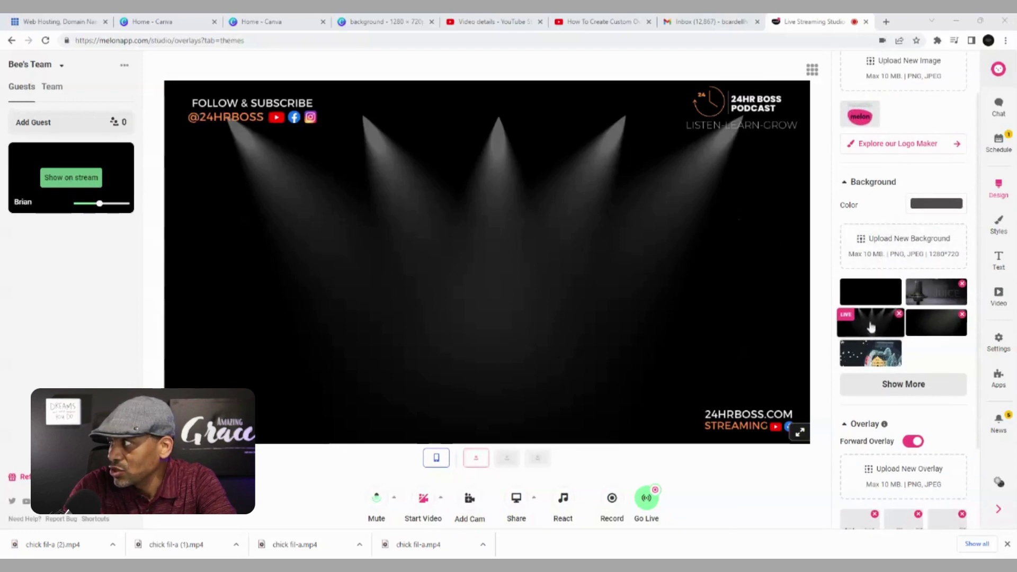
scroll(864, 335, "down", 2)
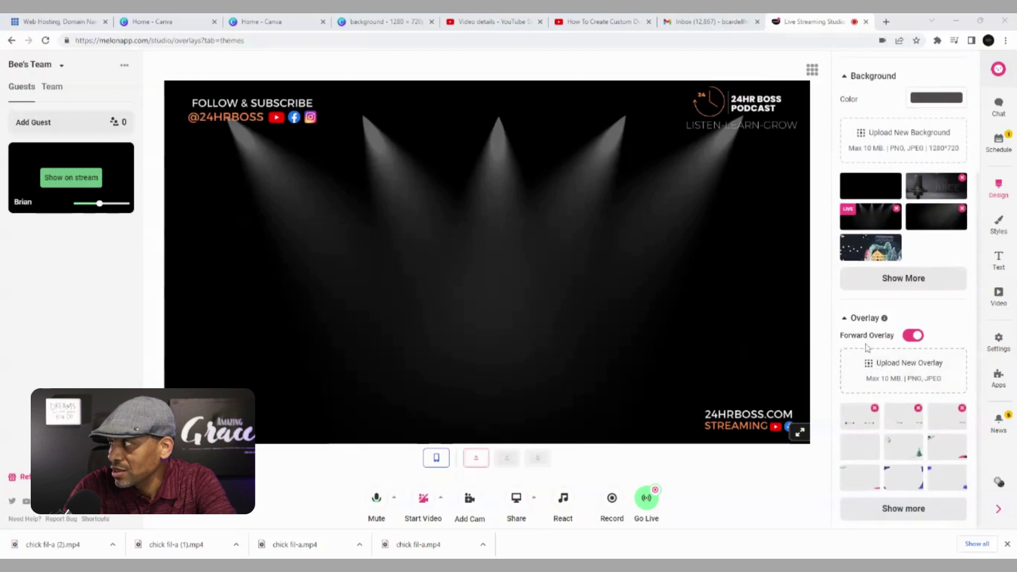